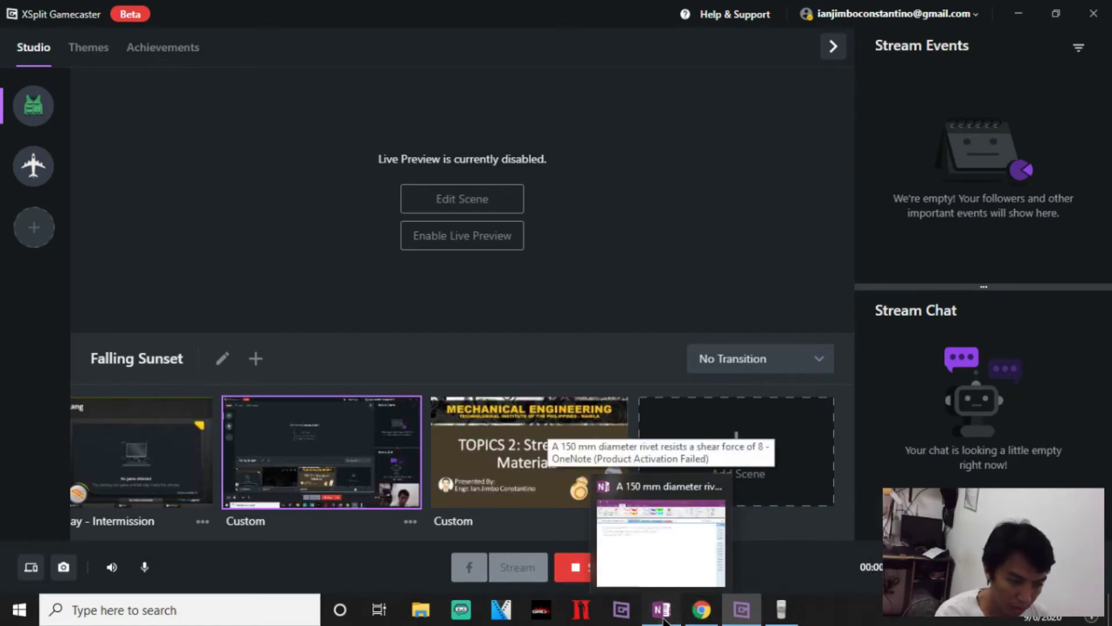
Step: Bring the OneNote page with the 150 mm rivet shear-force problem to the front
click(663, 618)
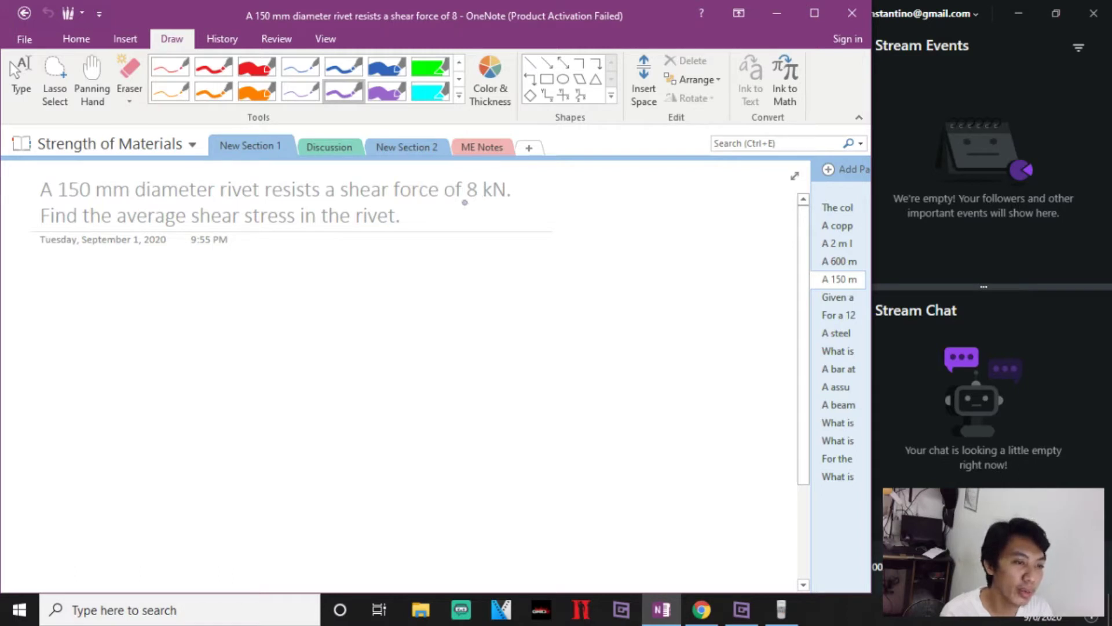
Step: Underline 8 kN, 'shear stress' and 150 mm in purple ink
drag(473, 201, 523, 204)
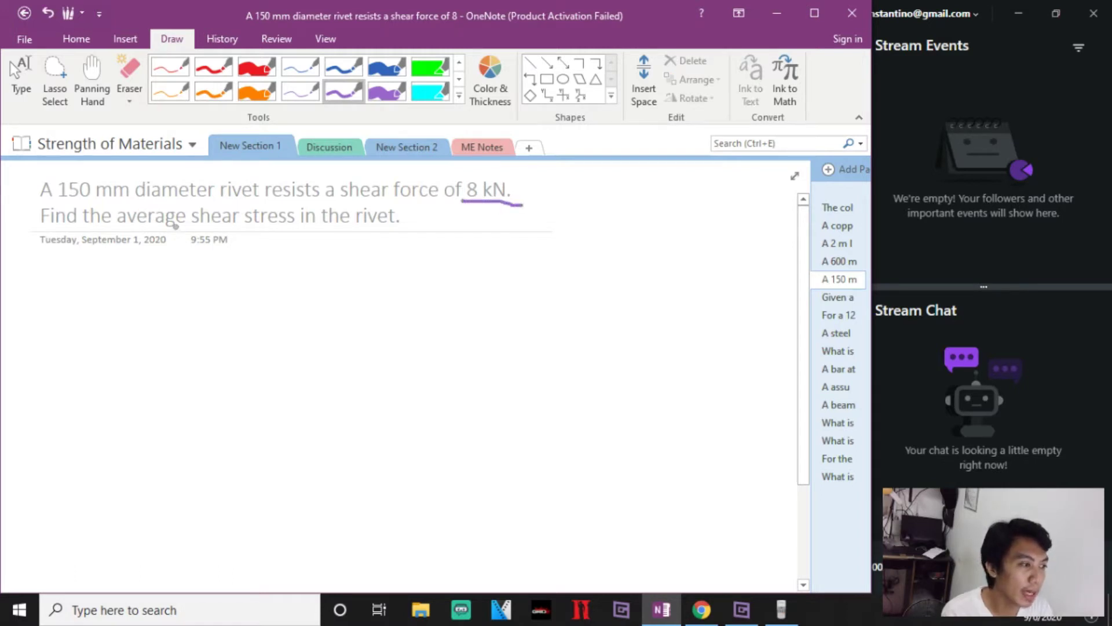
drag(194, 226, 300, 229)
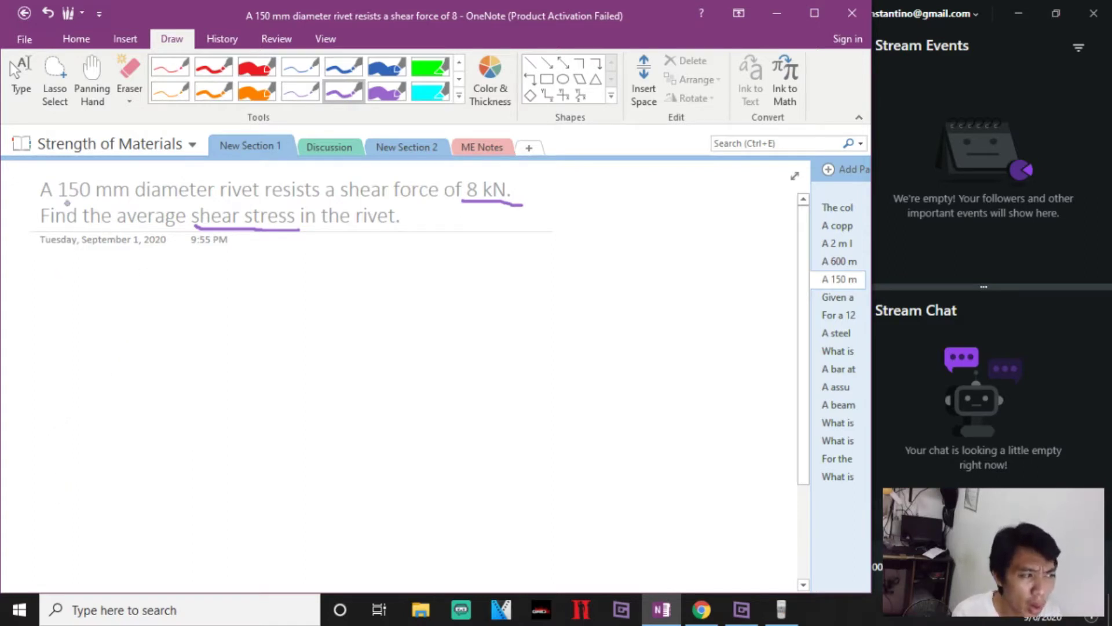
drag(66, 198, 119, 201)
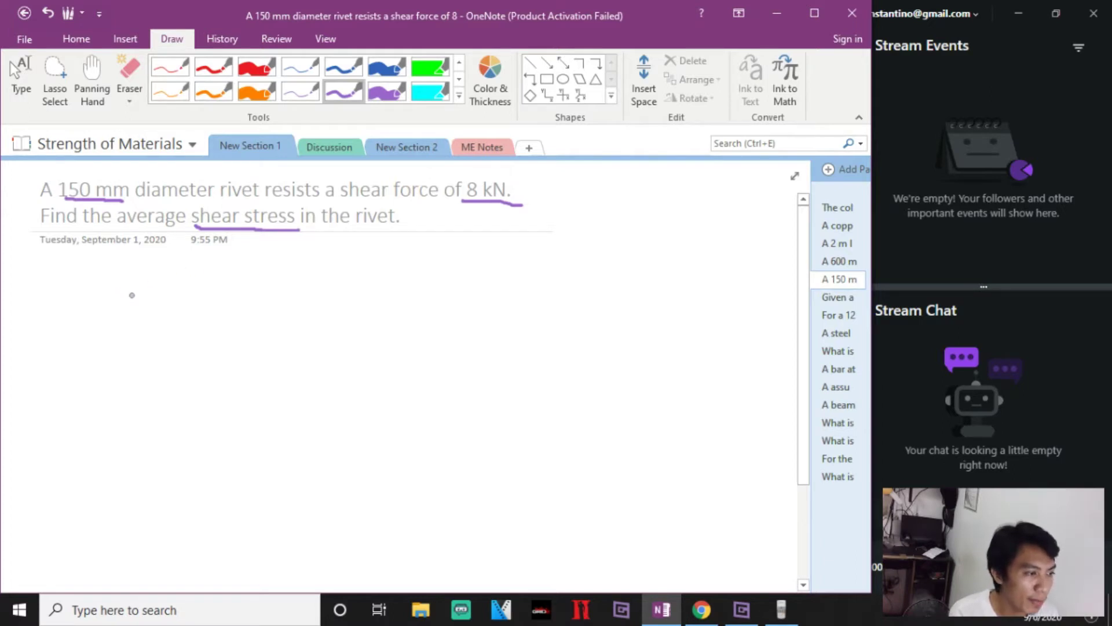
Step: Handwrite the shear stress formula Ss = F/A = F/(π/4·D²)
mouse_move(146, 290)
mouse_down()
mouse_move(132, 308)
mouse_move(152, 320)
mouse_move(191, 301)
mouse_up()
mouse_move(178, 308)
mouse_down()
mouse_move(220, 300)
mouse_move(229, 276)
mouse_up()
drag(220, 283, 263, 307)
drag(225, 324, 219, 348)
drag(225, 325, 232, 340)
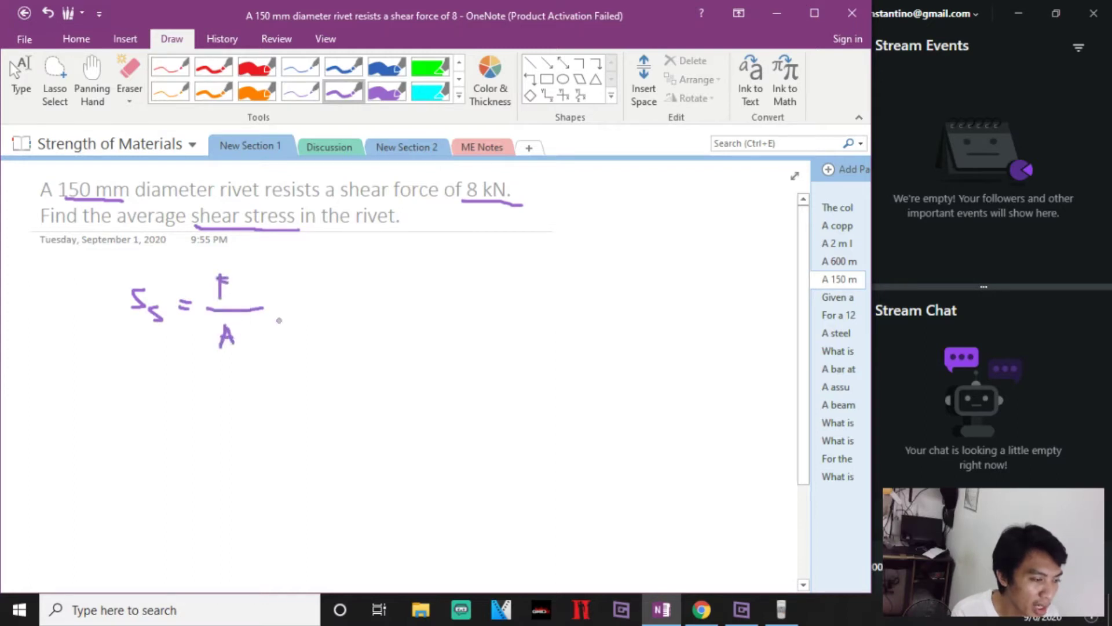
drag(283, 307, 292, 306)
drag(283, 311, 292, 312)
mouse_move(398, 266)
mouse_down()
mouse_move(397, 286)
mouse_move(408, 267)
mouse_up()
drag(396, 276, 406, 276)
drag(336, 300, 492, 301)
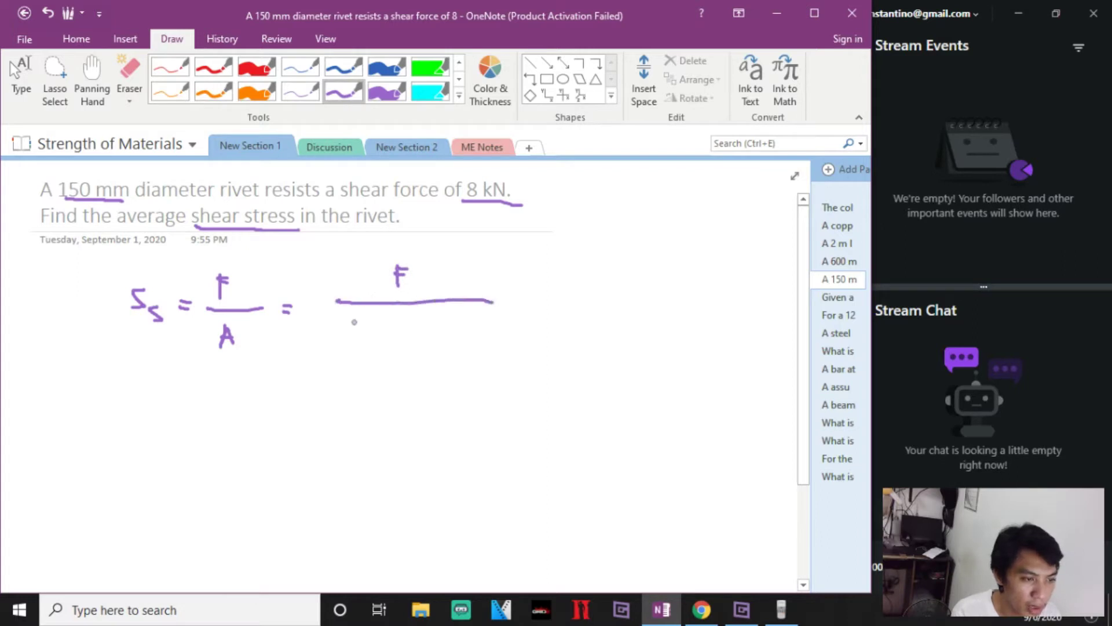
mouse_move(361, 315)
mouse_down()
mouse_move(361, 337)
mouse_move(371, 315)
mouse_move(380, 340)
mouse_move(369, 366)
mouse_up()
mouse_move(402, 329)
mouse_down()
mouse_move(400, 351)
mouse_move(444, 333)
mouse_move(448, 357)
mouse_up()
Step: On a new line, write Ss = 8000N / (π/4·(150 mm)²) =
mouse_move(157, 408)
mouse_down()
mouse_move(146, 424)
mouse_move(166, 432)
mouse_move(193, 415)
mouse_up()
drag(179, 422, 193, 421)
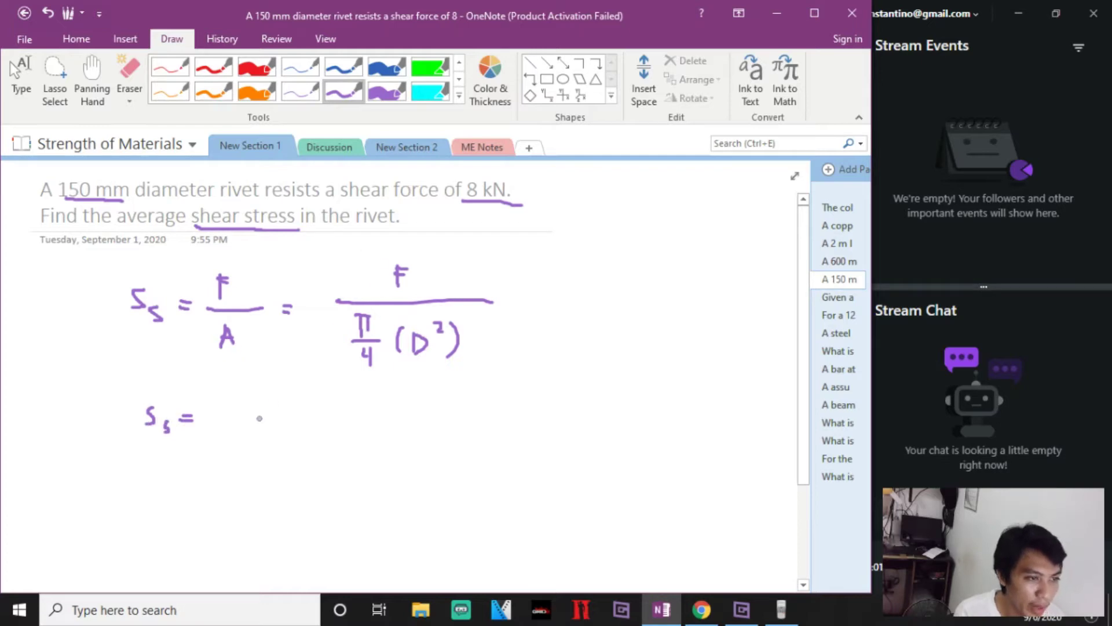
mouse_move(268, 388)
mouse_down()
mouse_move(261, 395)
mouse_move(342, 404)
mouse_move(344, 389)
mouse_up()
drag(235, 417, 380, 418)
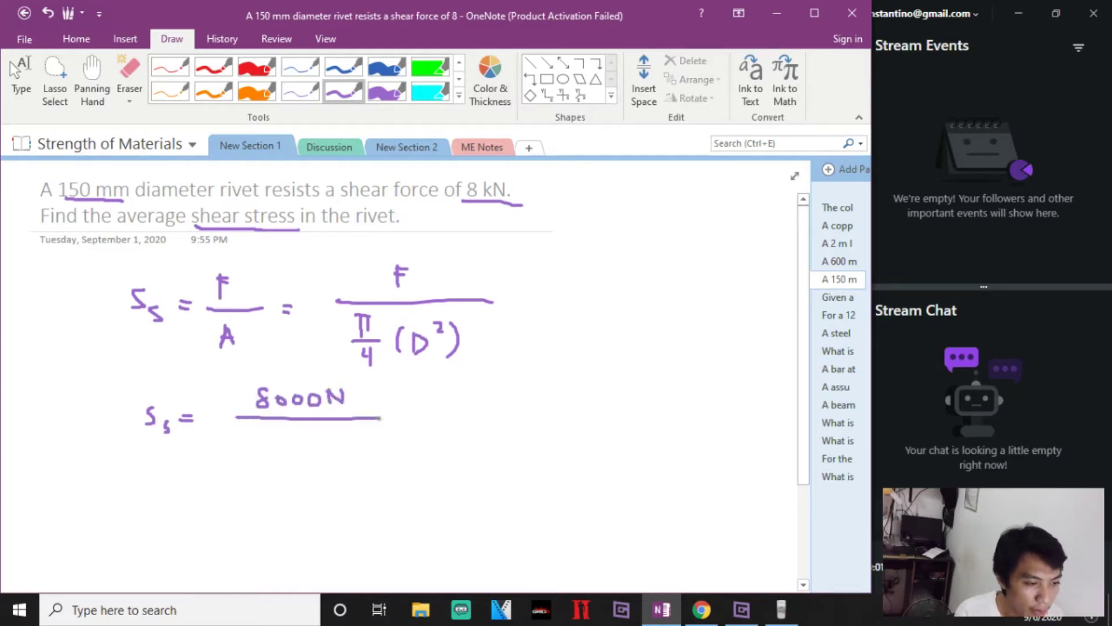
drag(260, 436, 259, 451)
mouse_move(266, 438)
mouse_down()
mouse_move(266, 451)
mouse_move(274, 434)
mouse_up()
drag(246, 459, 270, 458)
drag(256, 466, 262, 486)
mouse_move(287, 447)
mouse_down()
mouse_move(285, 481)
mouse_move(318, 447)
mouse_up()
drag(323, 450, 322, 465)
mouse_move(337, 450)
mouse_down()
mouse_move(336, 463)
mouse_move(380, 466)
mouse_up()
drag(377, 442, 384, 467)
drag(390, 439, 427, 419)
drag(417, 425, 427, 424)
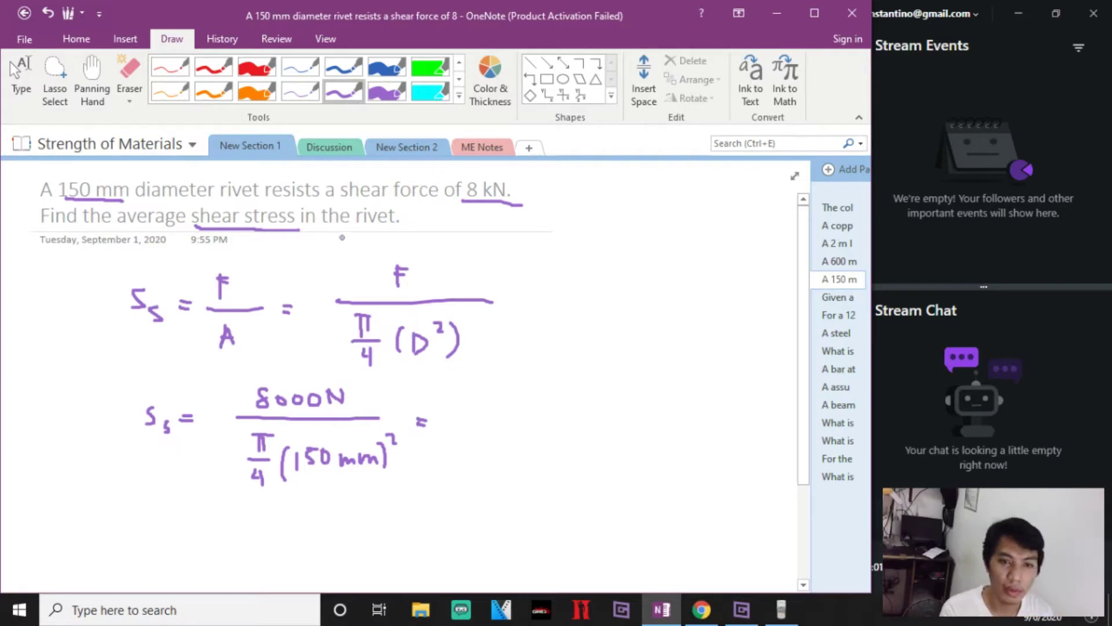
Step: In the cleared Casio emulator, enter 8000 over a nested π/4 fraction
click(781, 609)
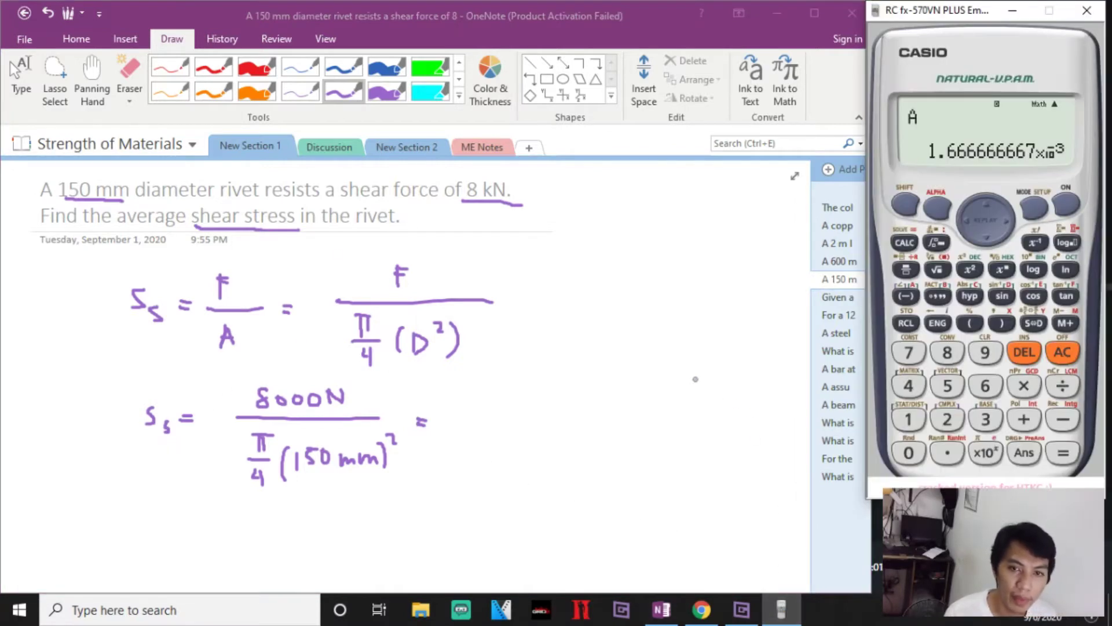
click(1067, 205)
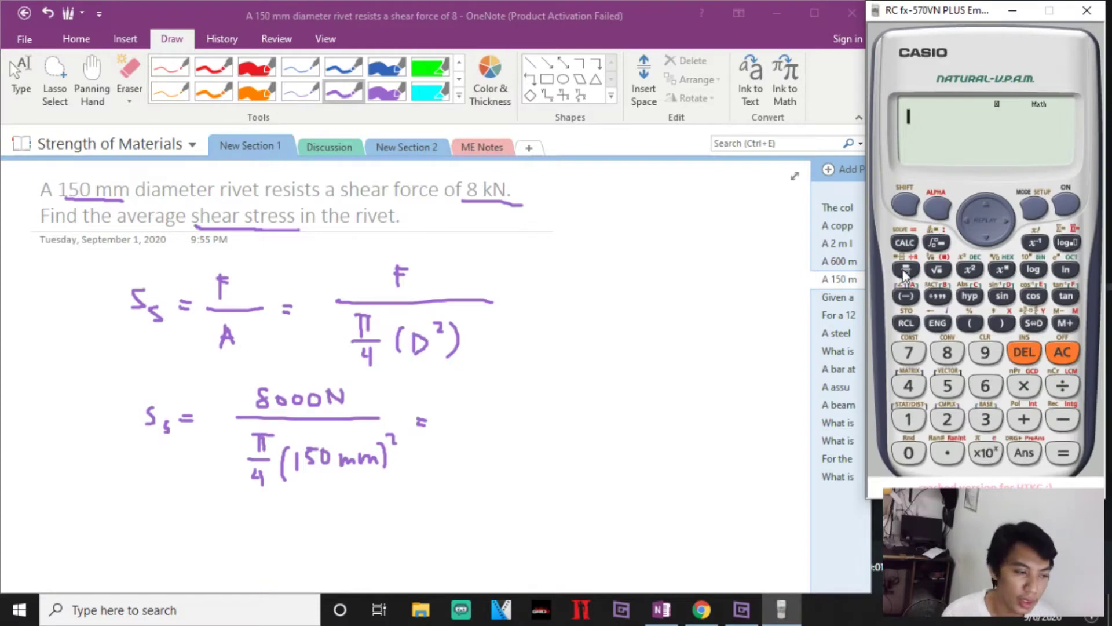
click(948, 352)
double_click(919, 454)
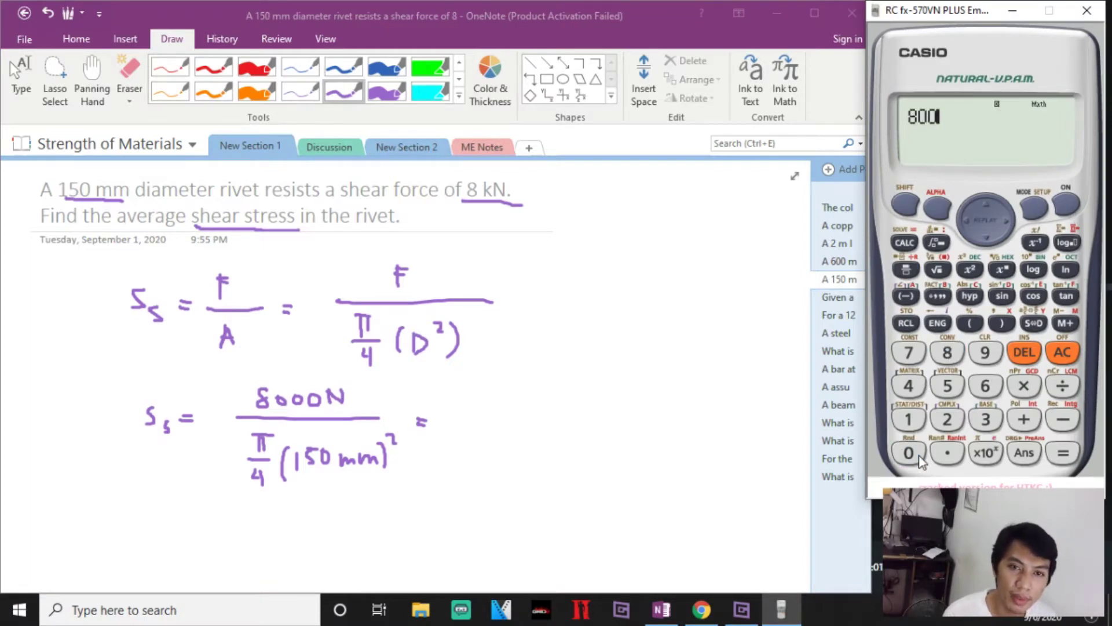
click(919, 454)
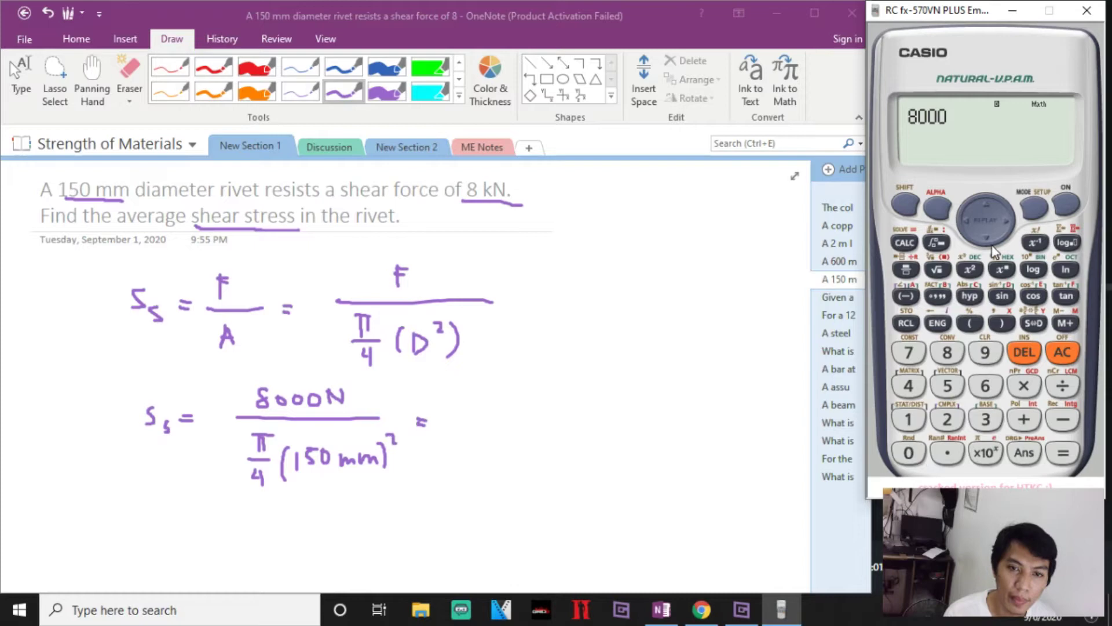
click(907, 269)
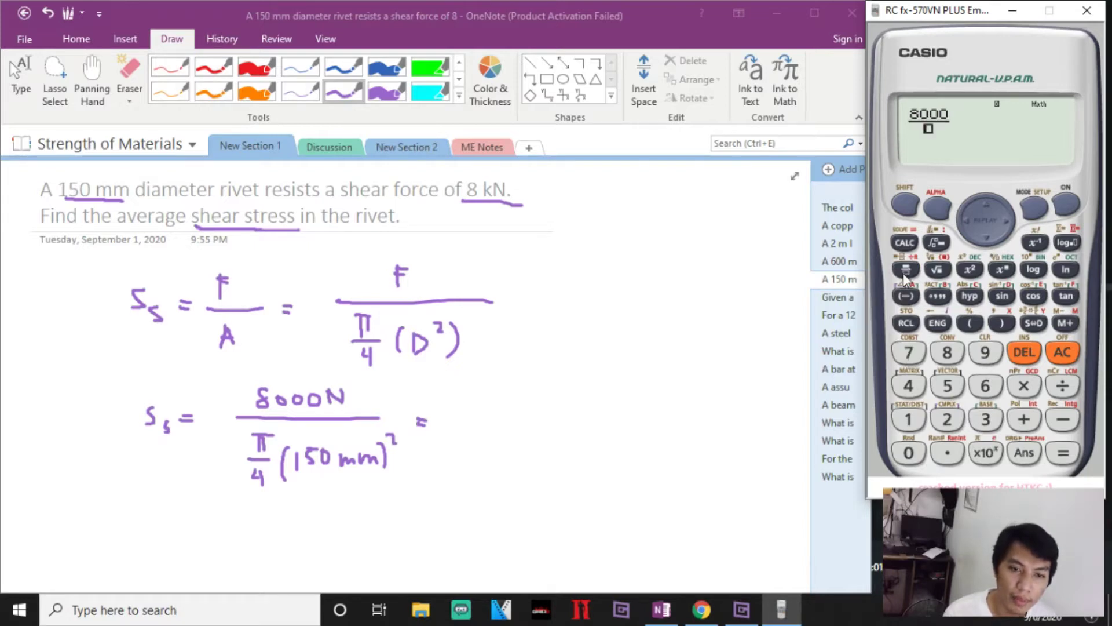
click(907, 269)
click(906, 205)
click(986, 454)
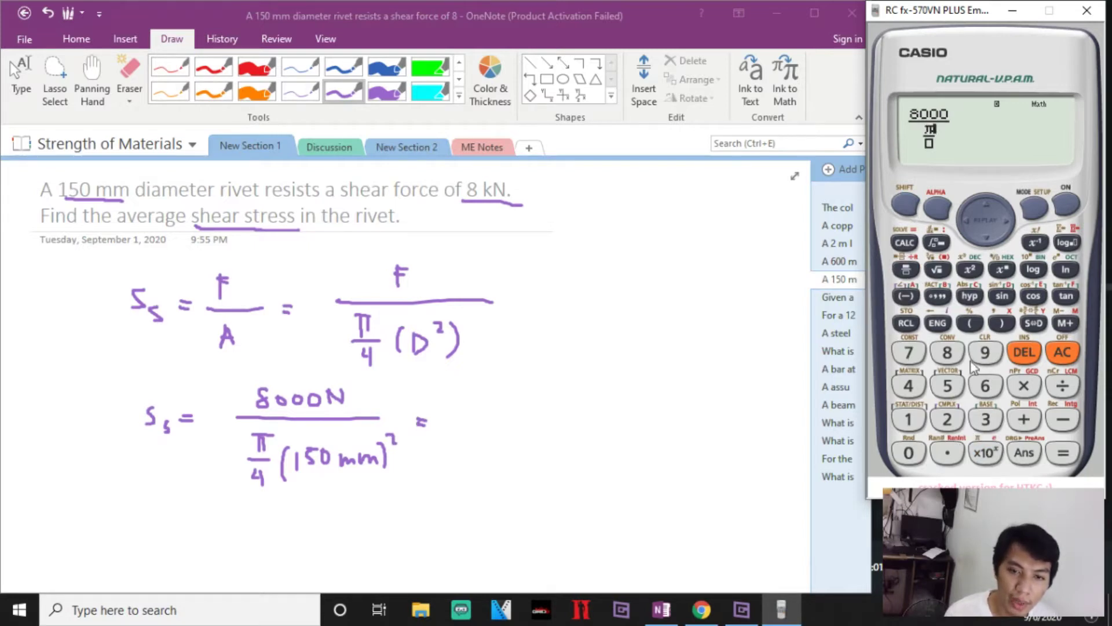
click(908, 385)
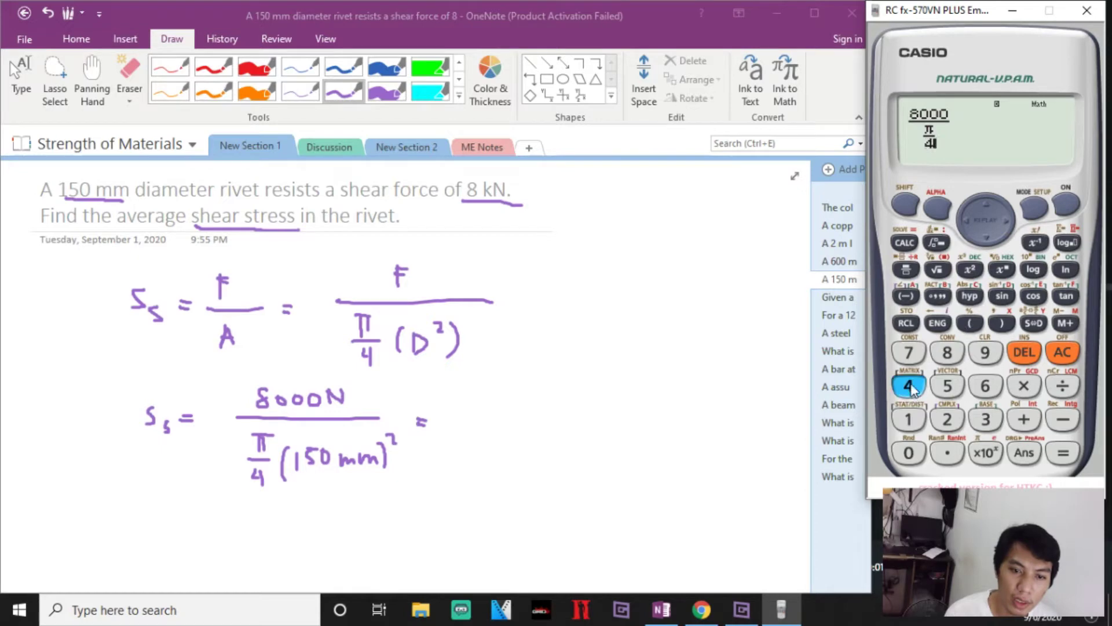
Step: Complete the denominator with (150²) and evaluate it to 0.4527073937
click(1005, 221)
click(969, 323)
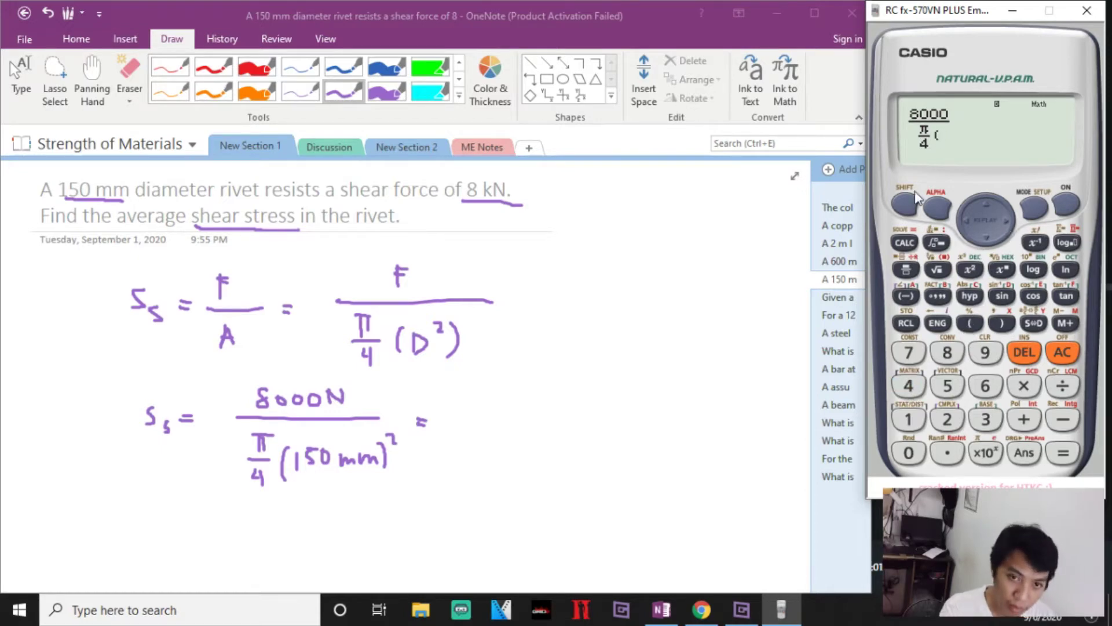
click(905, 418)
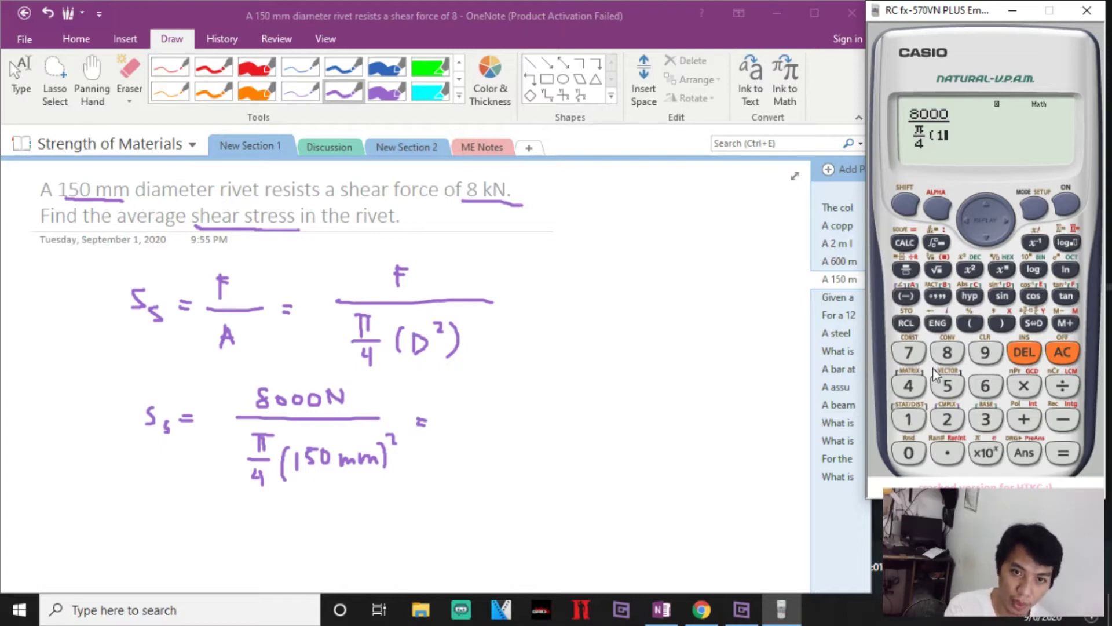
click(943, 387)
click(908, 453)
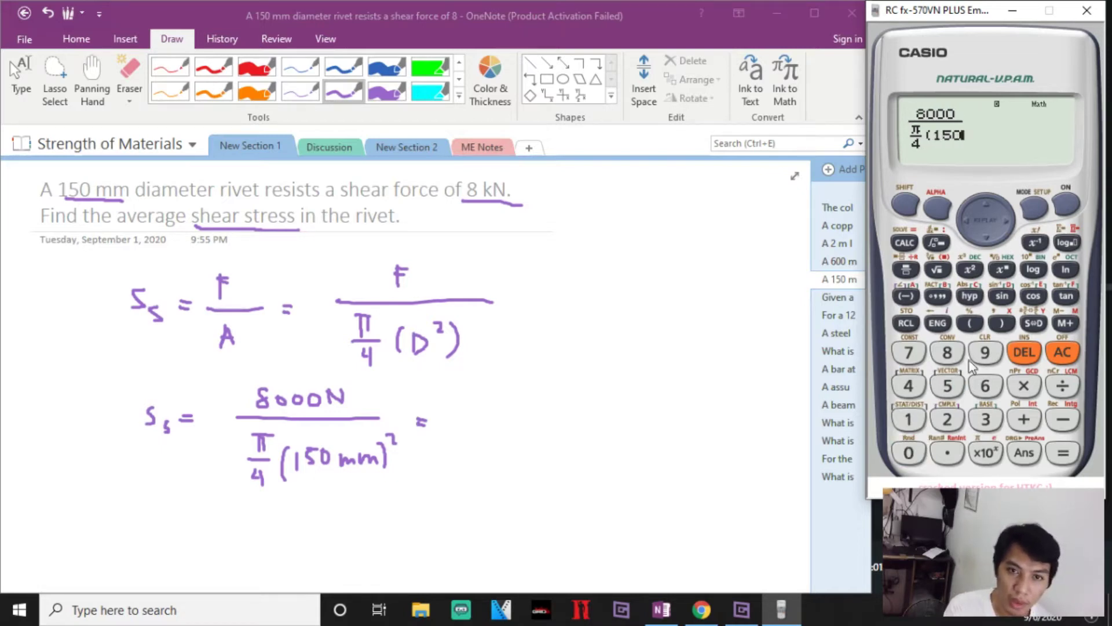
click(977, 273)
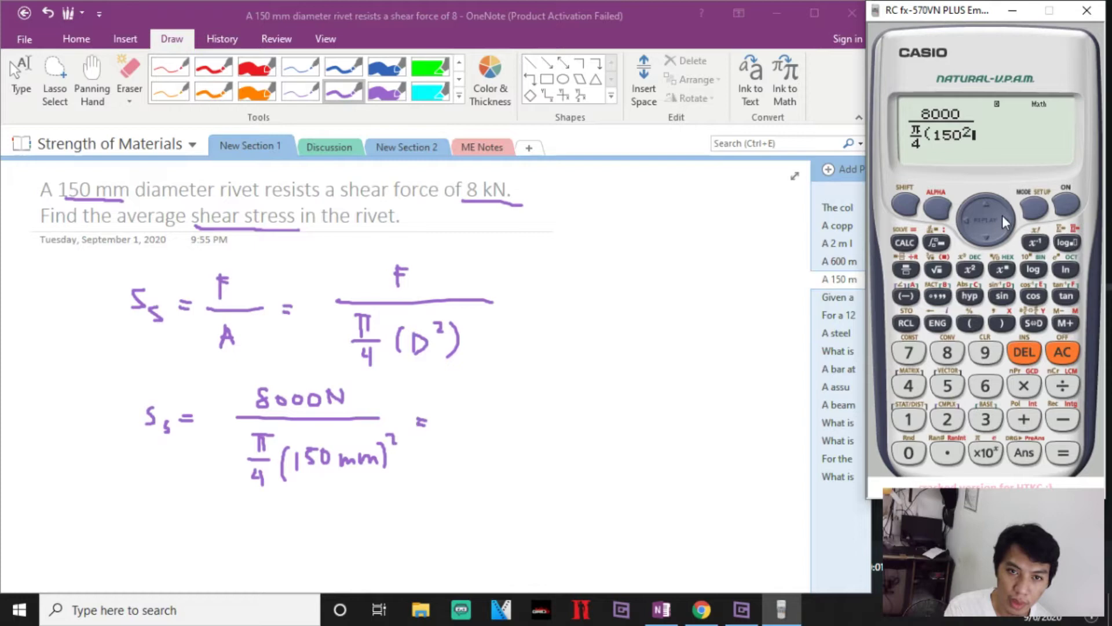
click(1001, 322)
click(1060, 452)
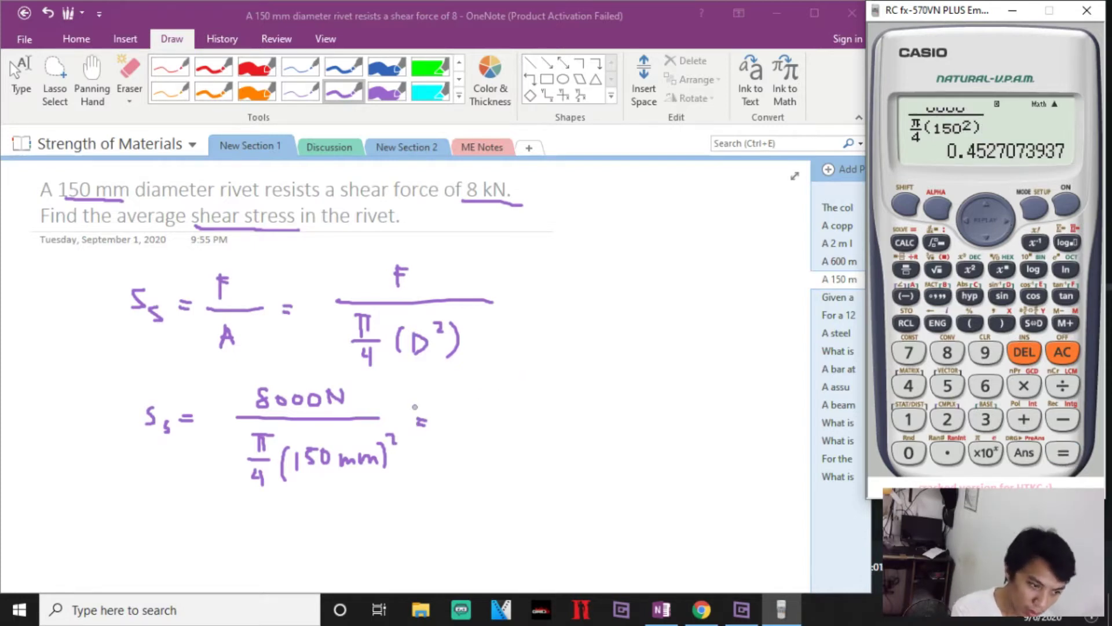
click(456, 413)
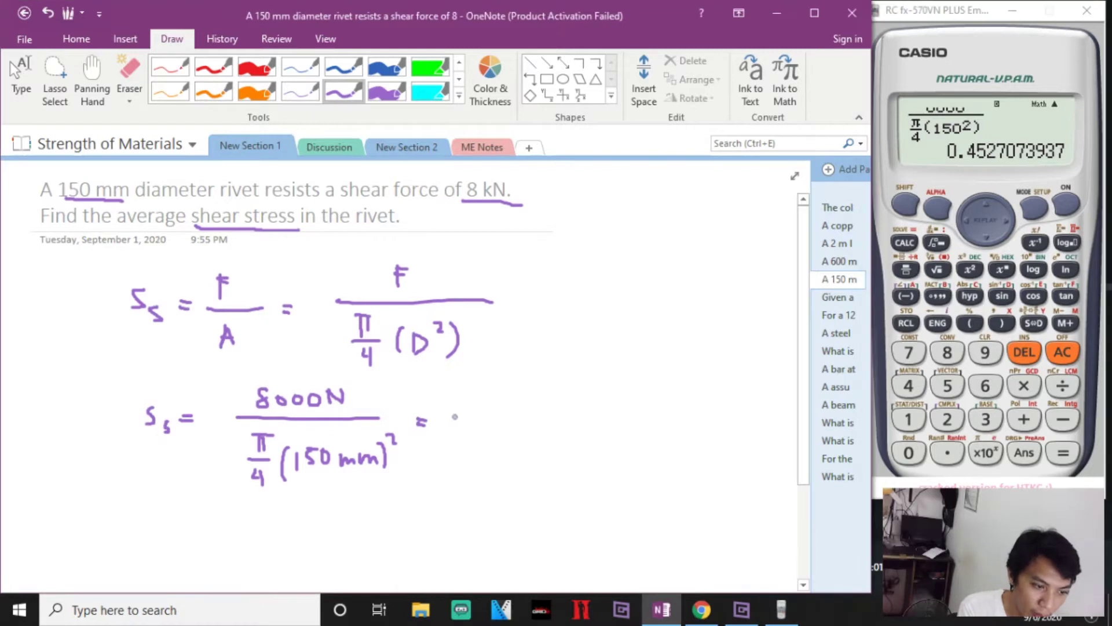
Step: Write = 0.4527074 N/mm² or MPa, then start a new equals line below
mouse_move(455, 410)
mouse_down()
mouse_move(490, 434)
mouse_move(518, 405)
mouse_move(545, 431)
mouse_move(570, 428)
mouse_move(576, 406)
mouse_move(590, 431)
mouse_move(616, 413)
mouse_move(610, 432)
mouse_move(658, 395)
mouse_move(659, 407)
mouse_up()
drag(636, 422, 675, 421)
drag(641, 454, 682, 450)
drag(681, 436, 687, 446)
drag(712, 408, 726, 423)
mouse_move(726, 418)
mouse_down()
mouse_move(757, 407)
mouse_move(766, 422)
mouse_up()
drag(771, 405, 781, 424)
scroll(538, 375, down, 3)
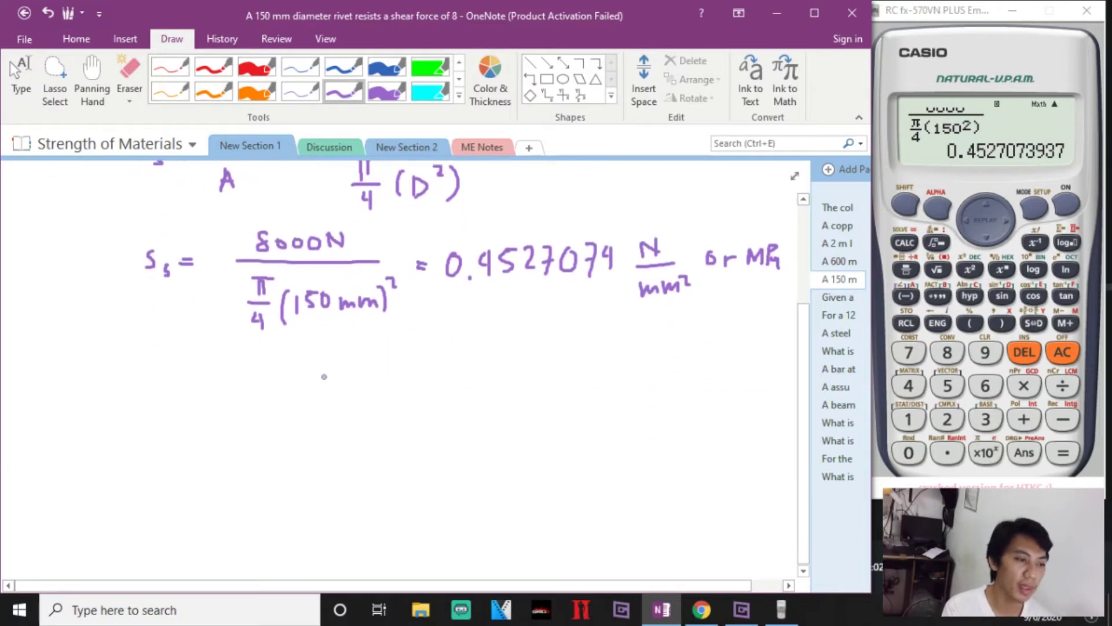
mouse_move(254, 383)
mouse_down()
mouse_move(278, 383)
mouse_move(279, 398)
mouse_up()
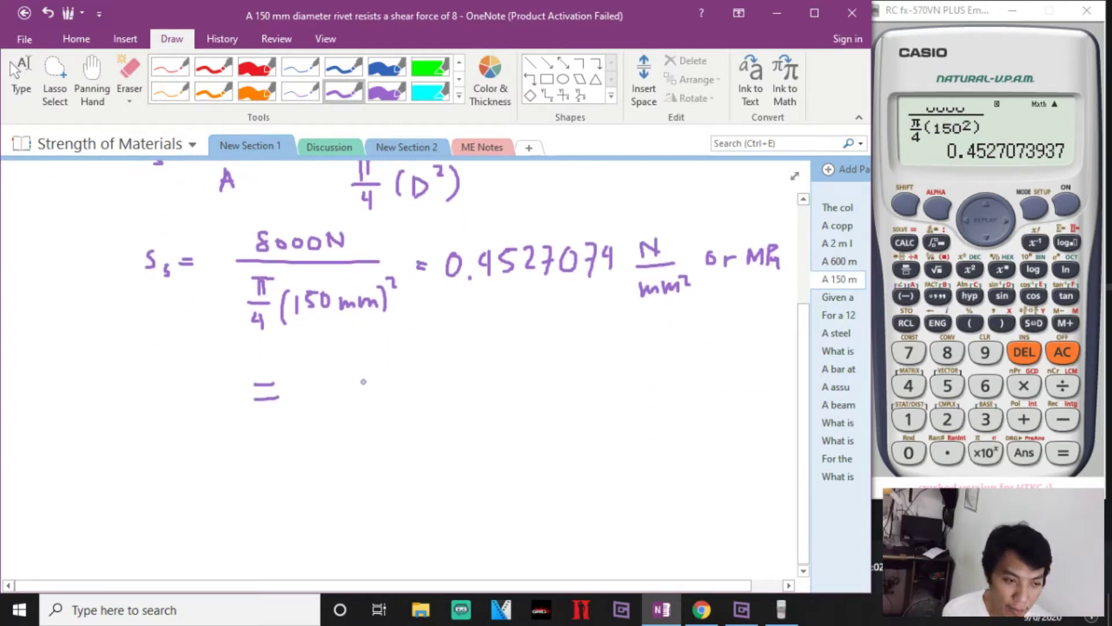
Step: Multiply the calculator answer by 1000 to get 452.7073937 kPa
click(1023, 385)
click(909, 419)
click(909, 453)
click(908, 452)
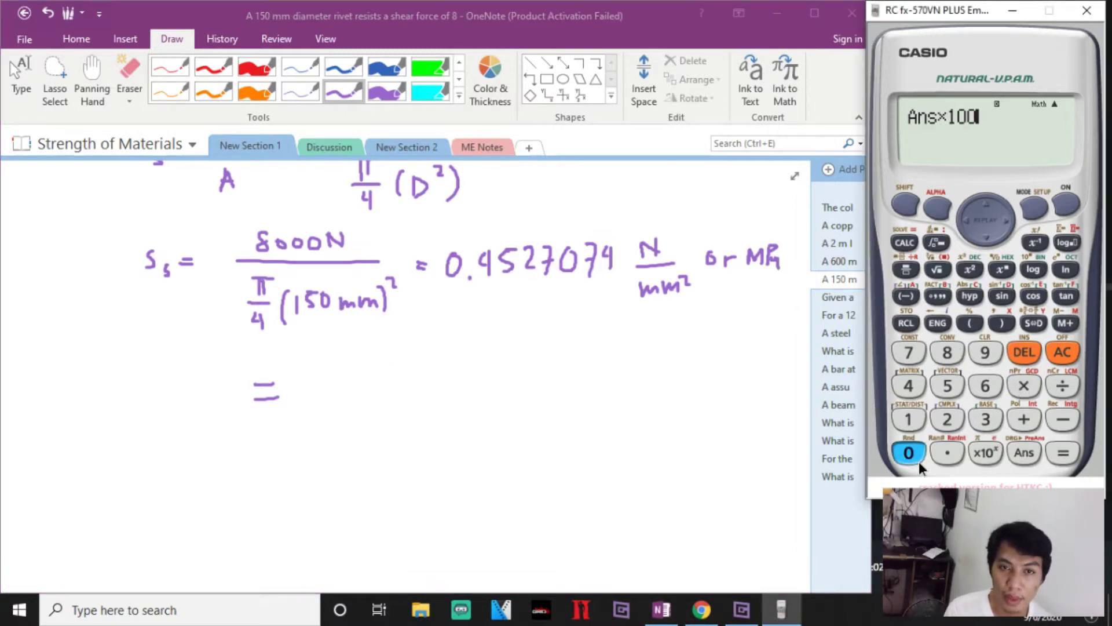
click(908, 452)
click(1063, 452)
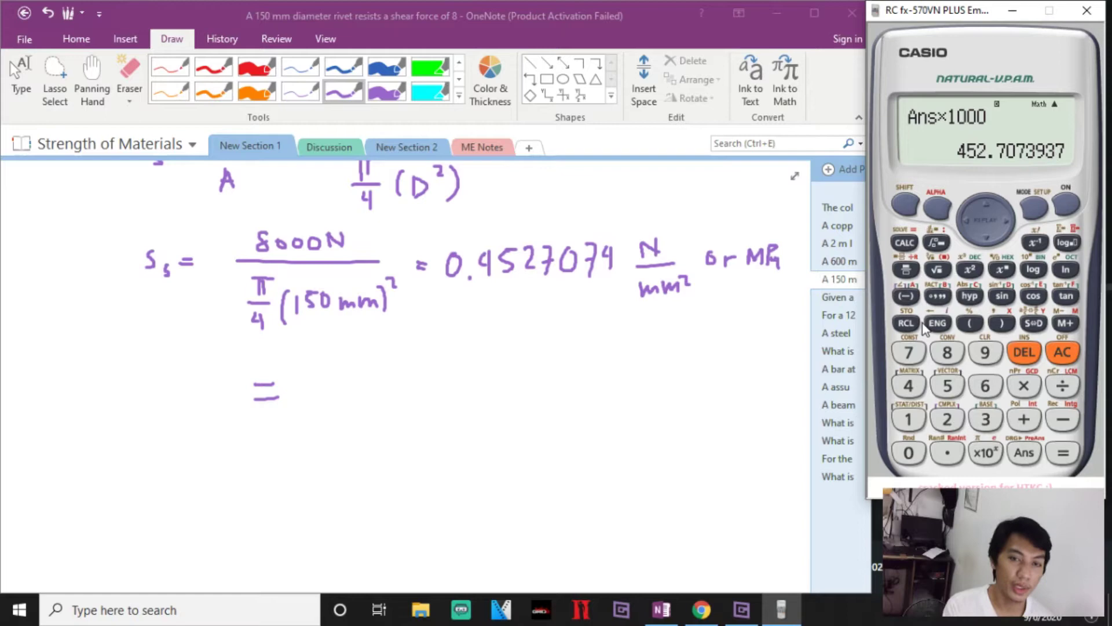
Step: Write 452.7074 kPa, double-underline it, then open the shear-strain problem page
click(314, 382)
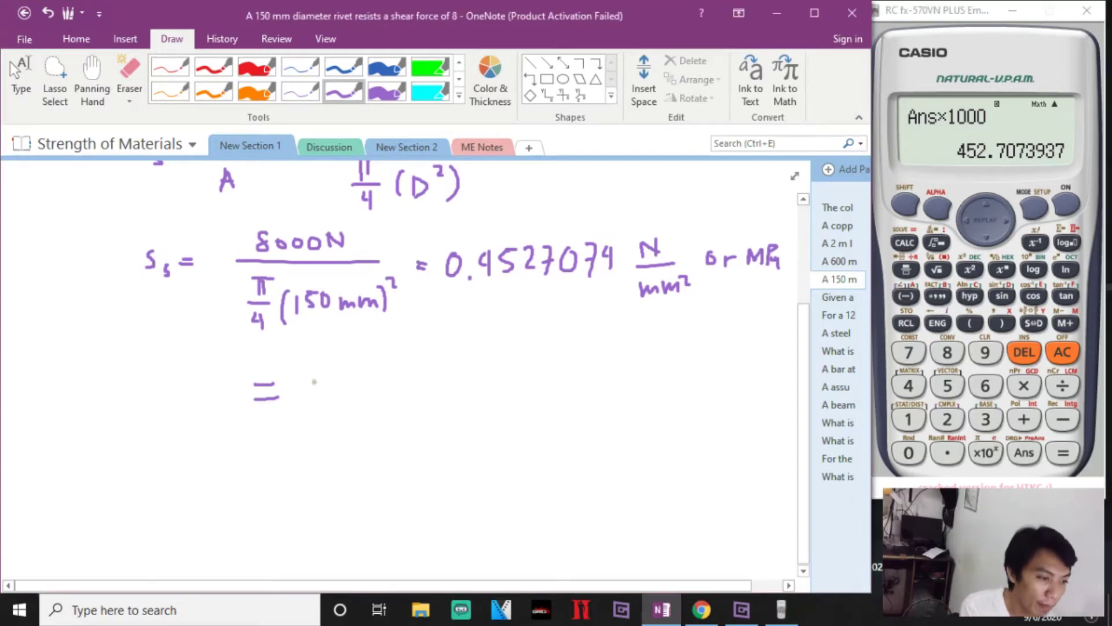
drag(317, 380, 322, 399)
mouse_move(317, 381)
mouse_down()
mouse_move(317, 415)
mouse_move(337, 396)
mouse_move(332, 405)
mouse_up()
mouse_move(331, 382)
mouse_down()
mouse_move(368, 398)
mouse_move(419, 380)
mouse_up()
mouse_move(428, 381)
mouse_down()
mouse_move(438, 402)
mouse_move(444, 386)
mouse_move(467, 391)
mouse_up()
mouse_move(463, 375)
mouse_down()
mouse_move(463, 406)
mouse_move(499, 396)
mouse_up()
drag(502, 369, 525, 399)
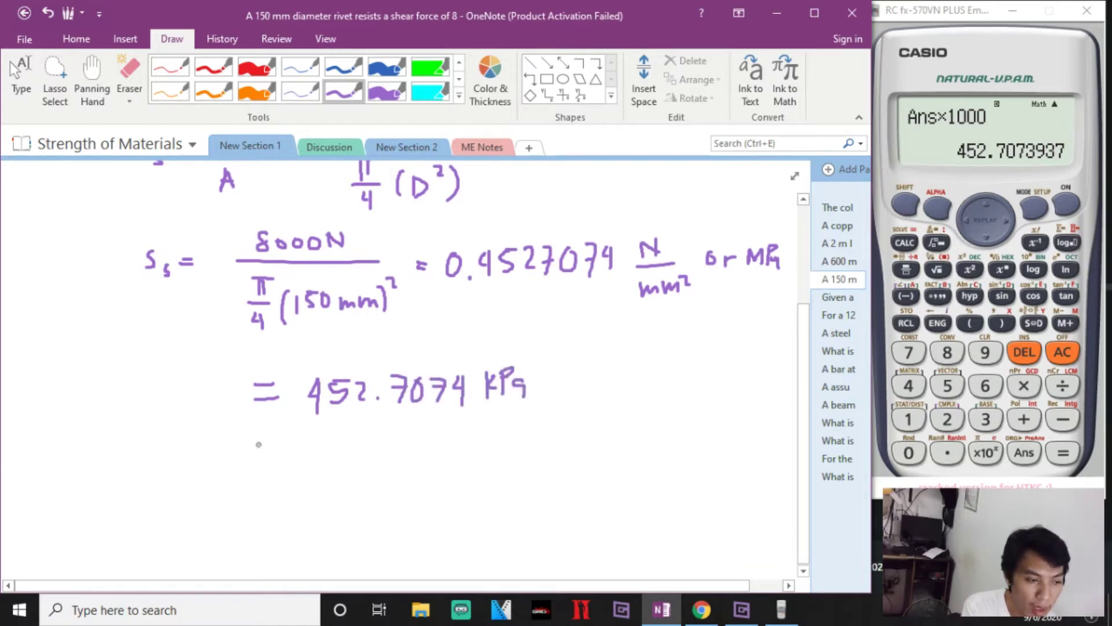
drag(258, 444, 562, 432)
drag(278, 470, 600, 446)
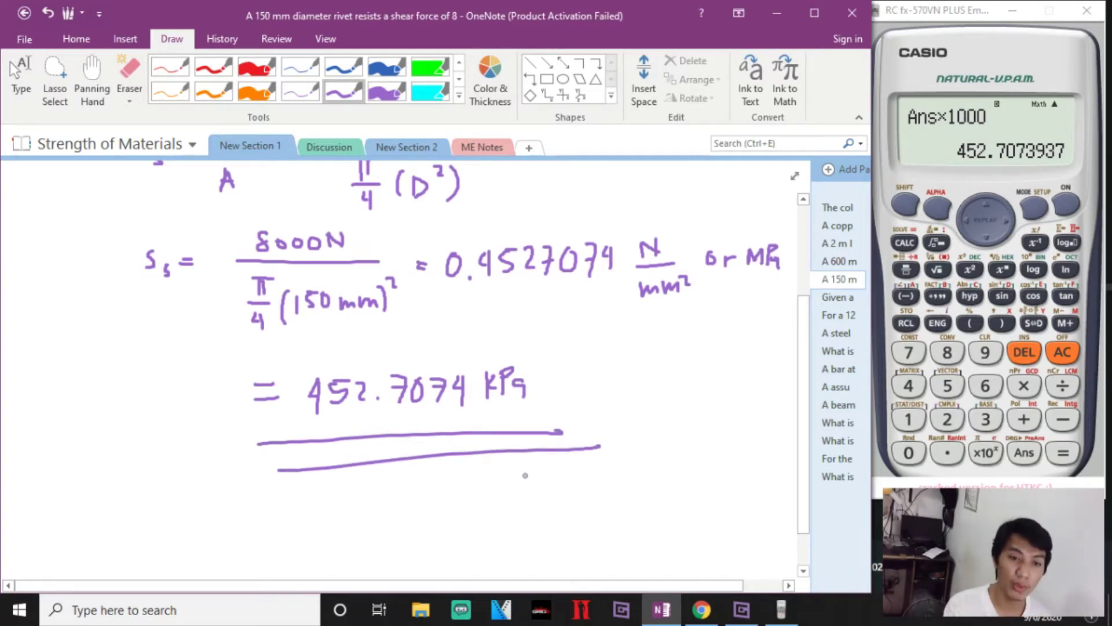
click(834, 297)
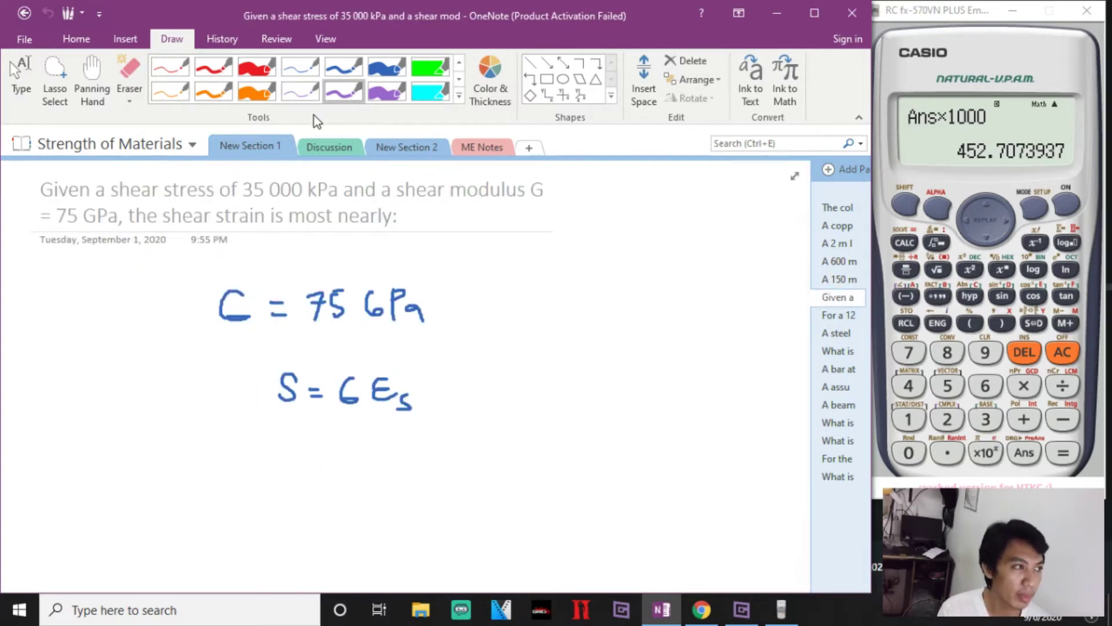
Step: Erase the handwritten G = 75 GPa and S = G·εs lines from the page
click(124, 75)
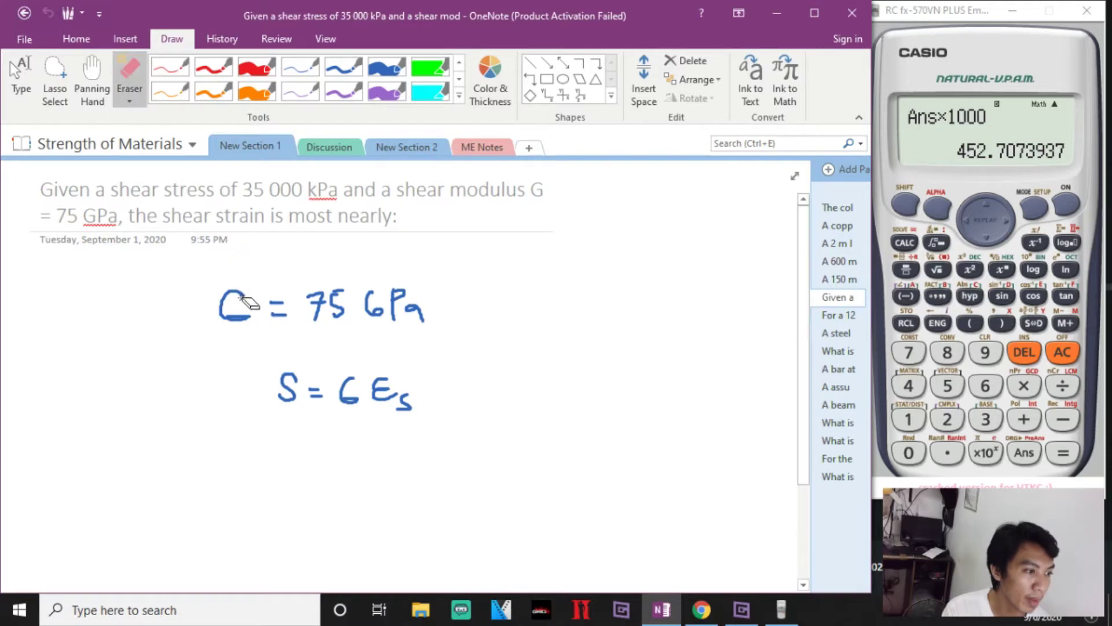
mouse_move(242, 298)
mouse_down()
mouse_move(330, 336)
mouse_move(393, 298)
mouse_move(276, 310)
mouse_up()
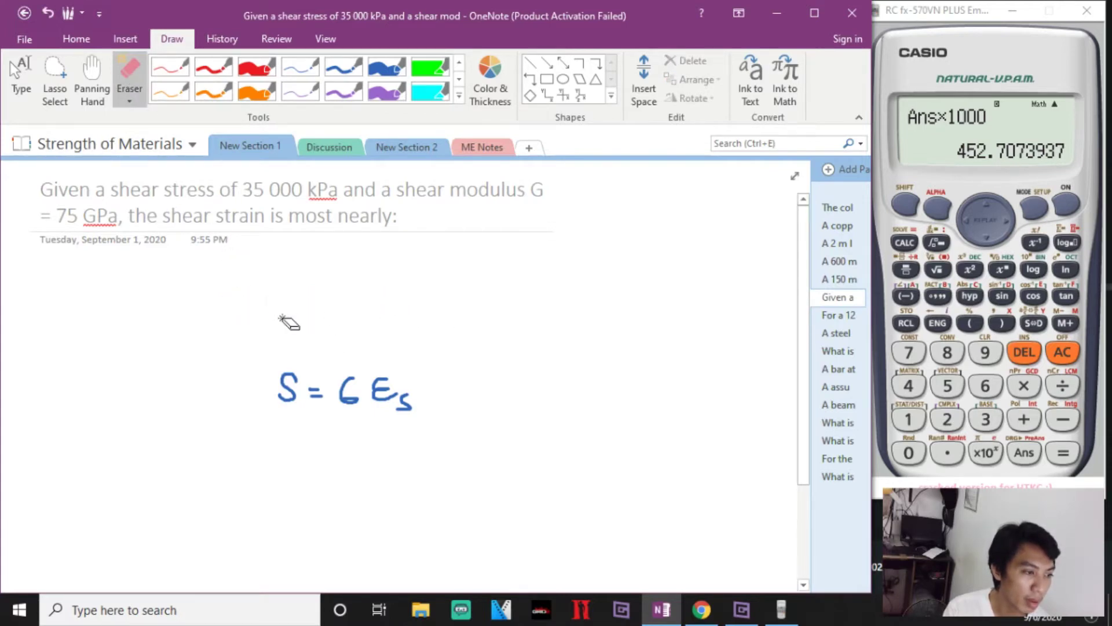
mouse_move(310, 382)
mouse_down()
mouse_move(342, 418)
mouse_move(374, 389)
mouse_move(317, 393)
mouse_move(323, 404)
mouse_up()
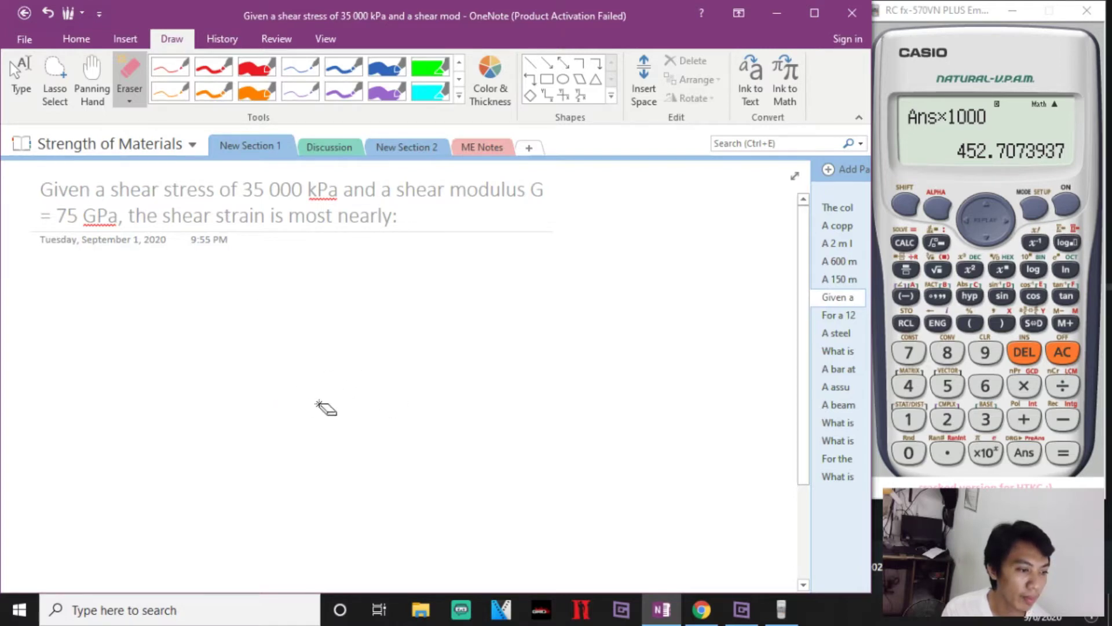
click(360, 68)
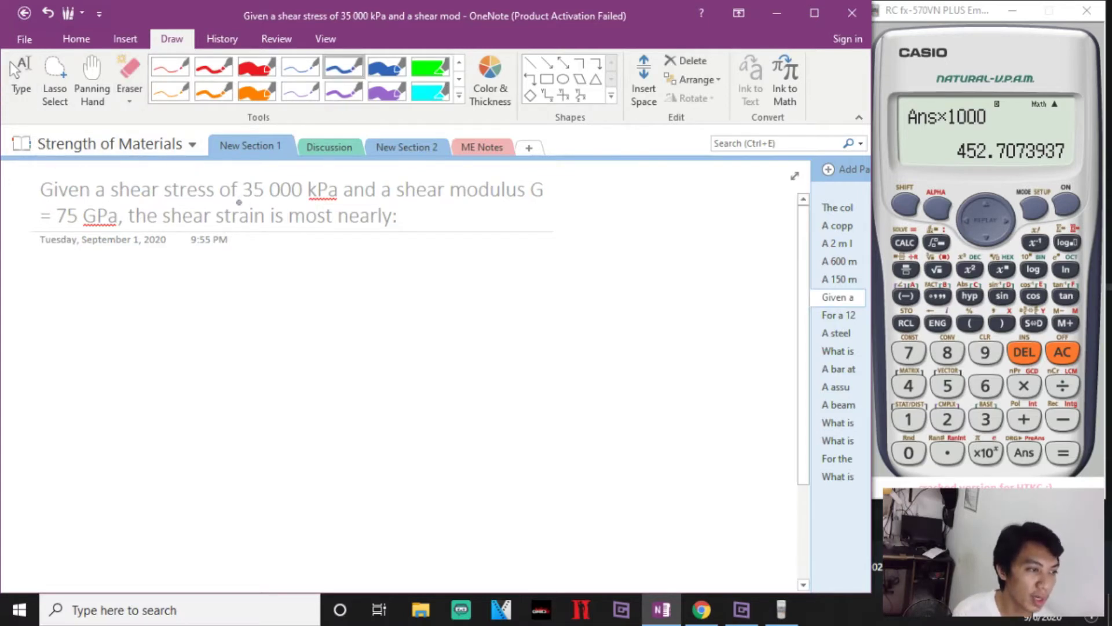
Step: Underline 35 000 kPa, 75 GPa and 'shear strain is most nearly' in blue ink
drag(239, 202, 336, 204)
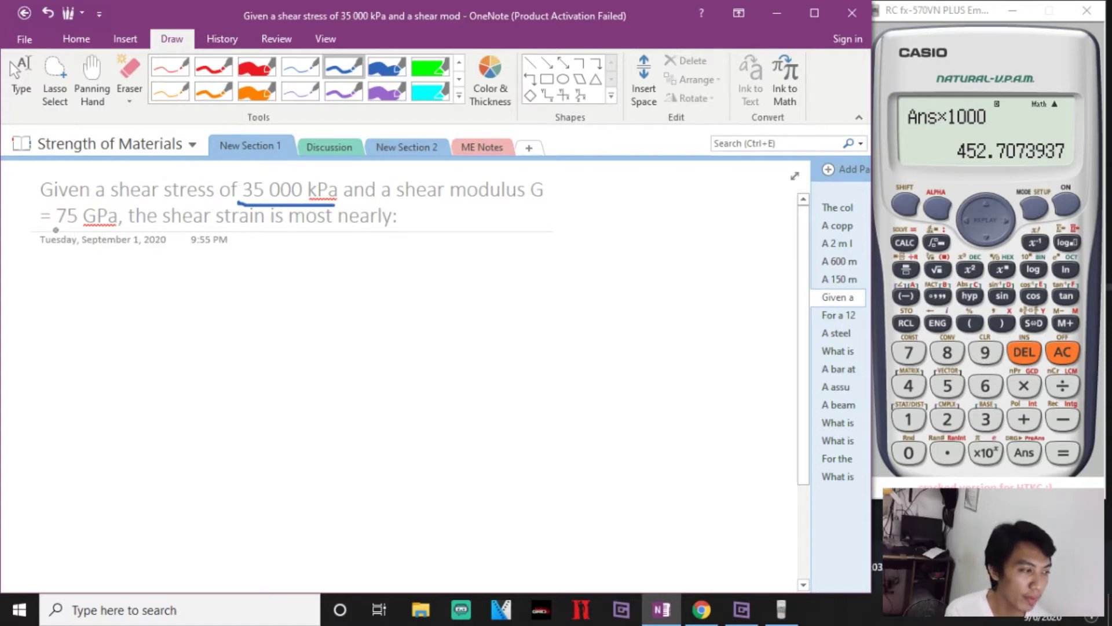
drag(50, 230, 77, 227)
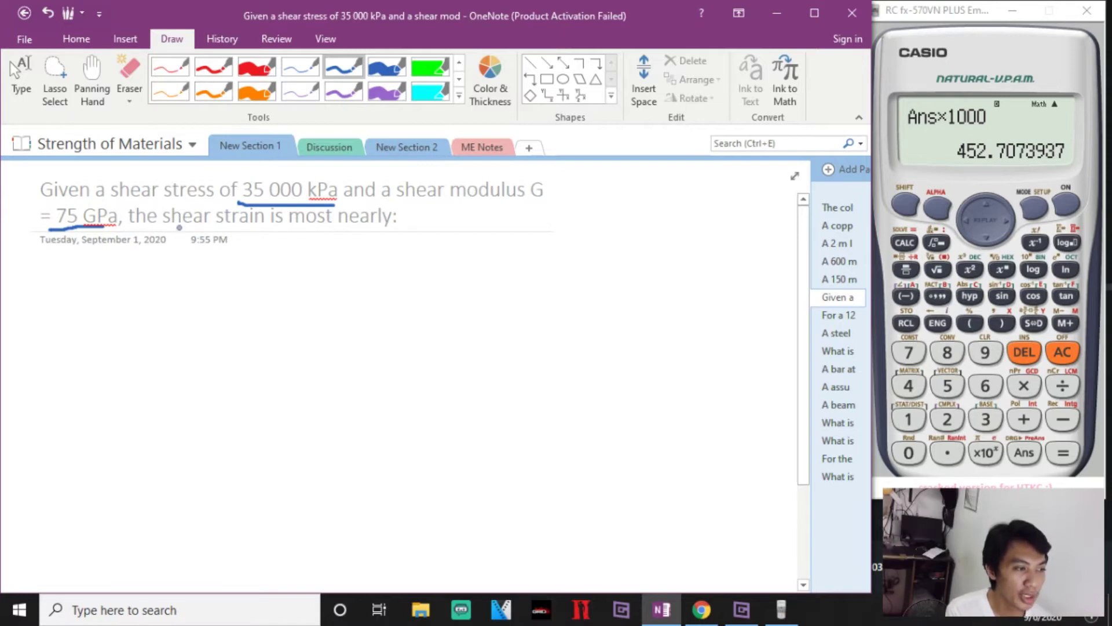
drag(179, 227, 385, 229)
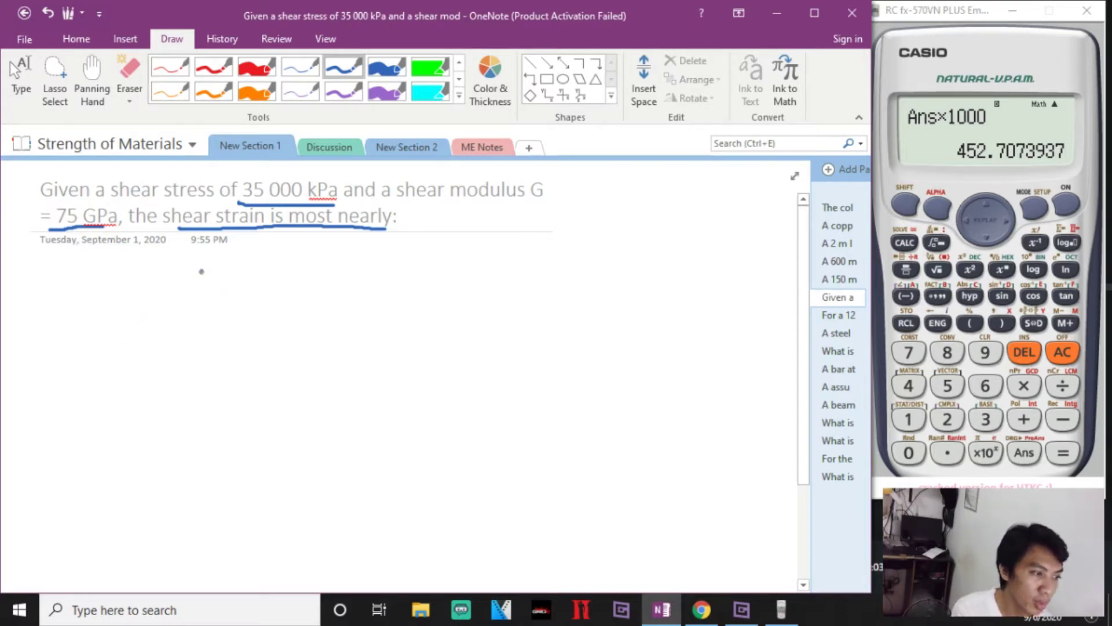
Step: Handwrite the heading HOOKE'S LAW with S = εE beneath it
drag(198, 269, 198, 290)
mouse_move(207, 265)
mouse_down()
mouse_move(210, 284)
mouse_move(242, 269)
mouse_up()
drag(256, 263, 256, 276)
mouse_move(257, 275)
mouse_down()
mouse_move(269, 282)
mouse_move(284, 262)
mouse_up()
drag(275, 271, 281, 270)
drag(275, 278, 286, 276)
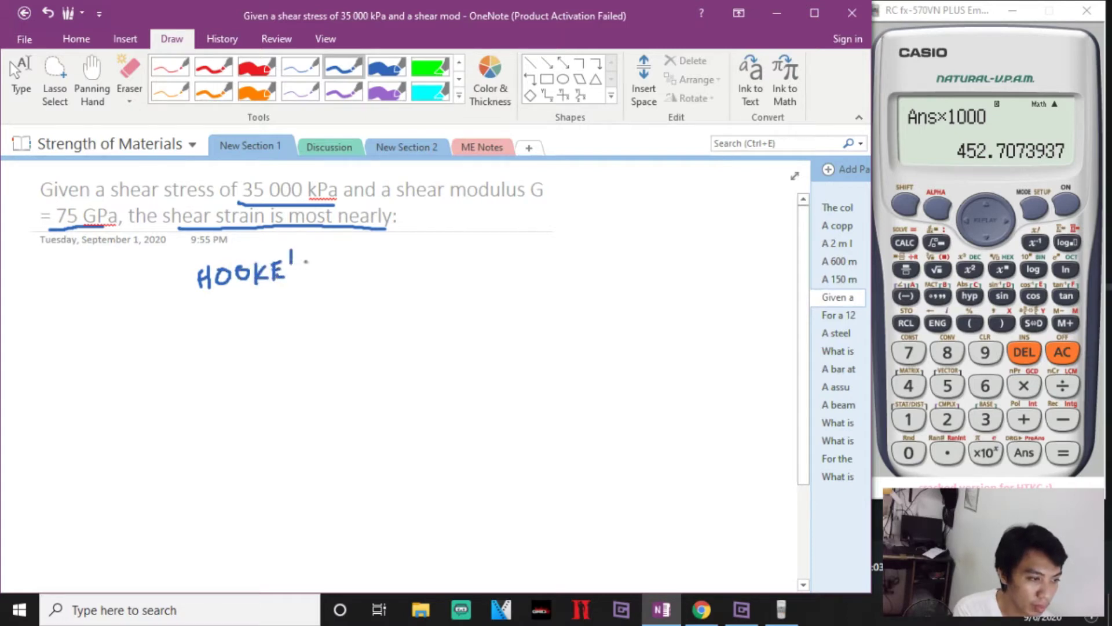
drag(308, 262, 302, 277)
drag(351, 260, 359, 277)
mouse_move(363, 277)
mouse_down()
mouse_move(371, 258)
mouse_move(382, 276)
mouse_move(406, 255)
mouse_up()
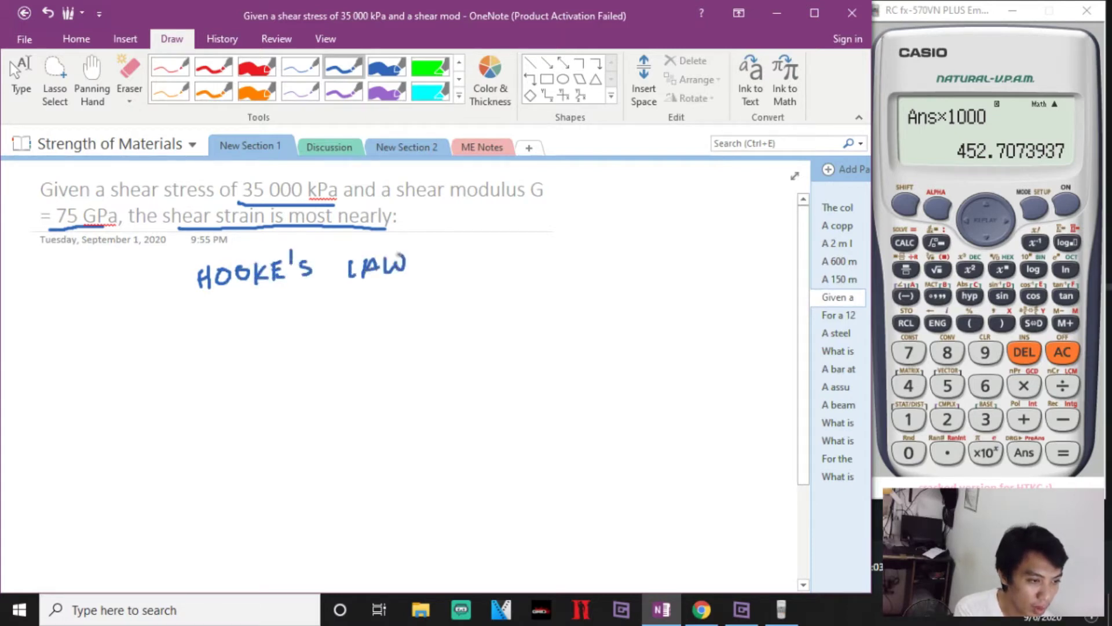
mouse_move(226, 330)
mouse_down()
mouse_move(214, 351)
mouse_move(257, 334)
mouse_up()
mouse_move(234, 344)
mouse_down()
mouse_move(273, 339)
mouse_move(273, 354)
mouse_move(309, 332)
mouse_up()
drag(296, 343, 405, 316)
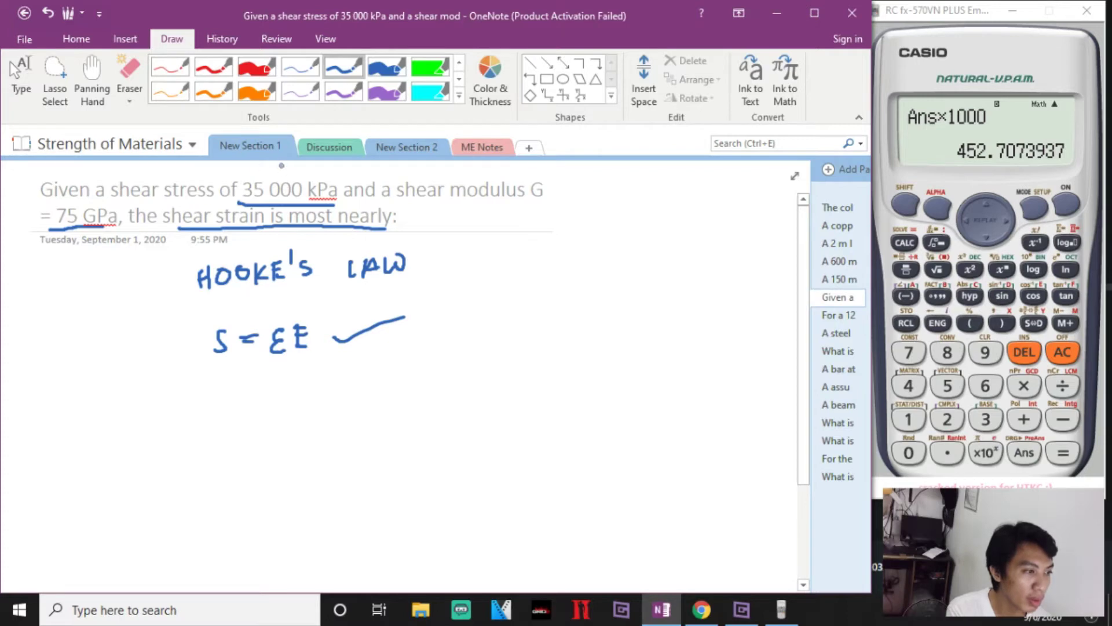
Step: Tick the 35 000 kPa value and the question, undoing a stray tick by 75 GPa
drag(279, 171, 296, 167)
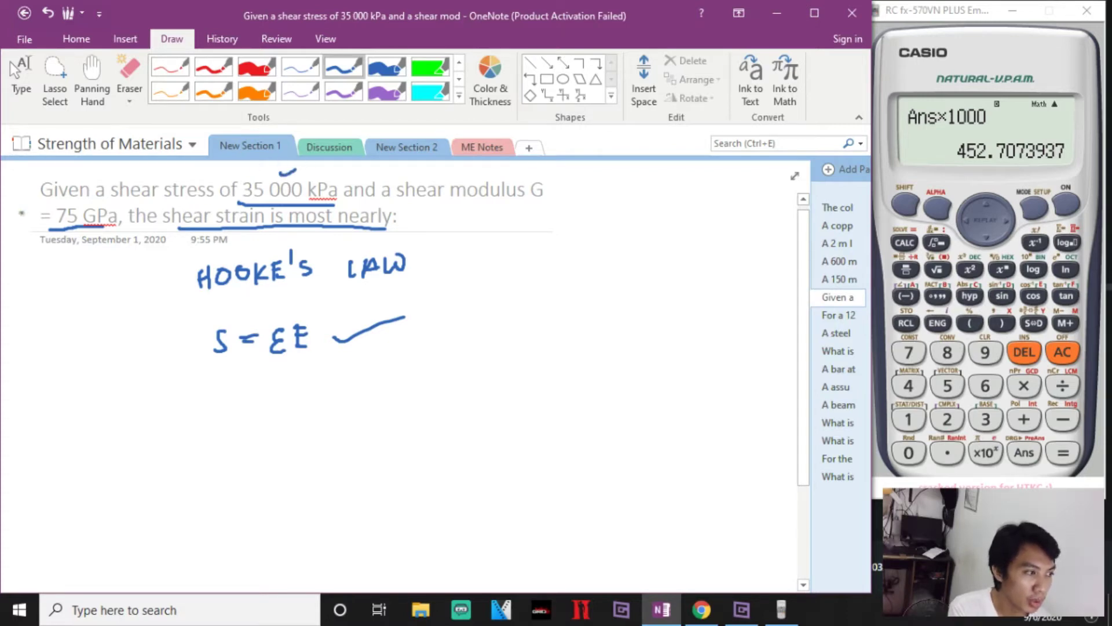
drag(21, 213, 37, 208)
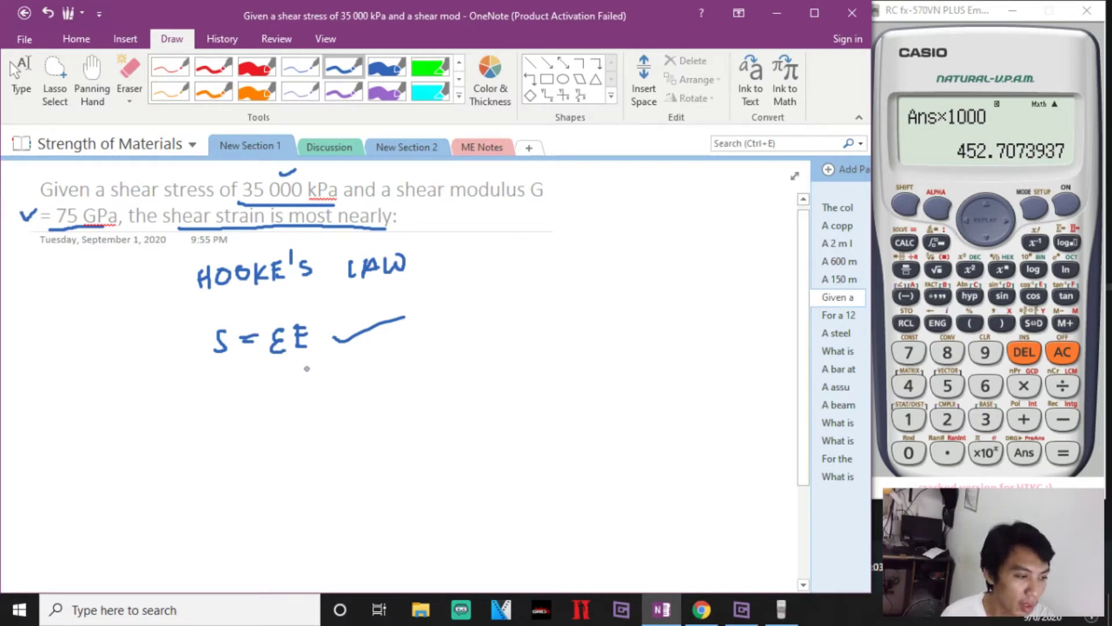
key(ctrl+z)
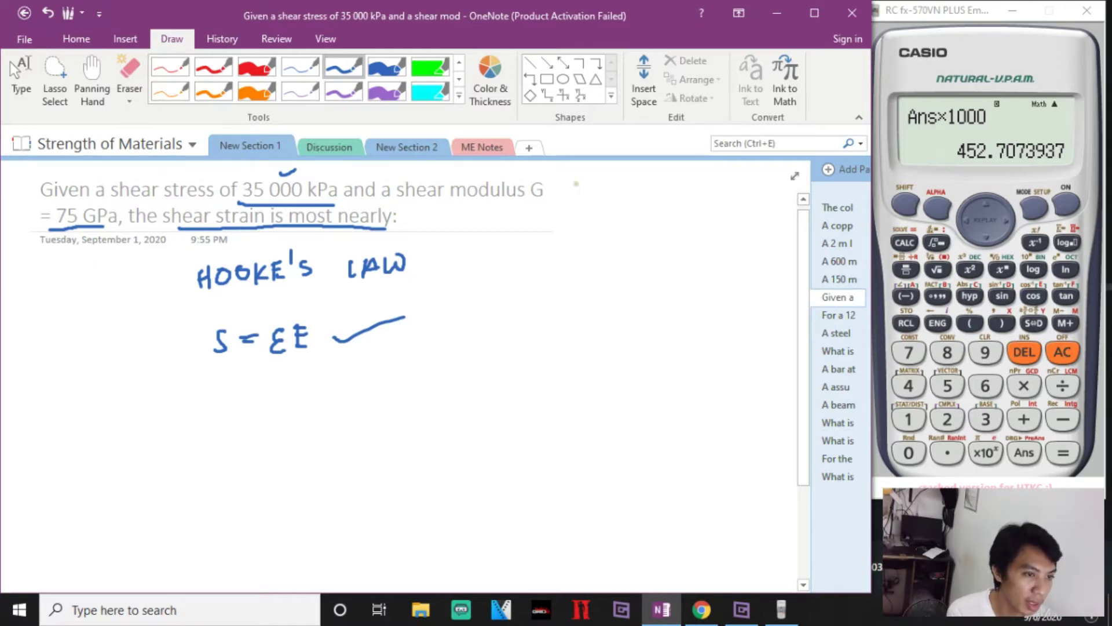
drag(574, 184, 592, 186)
Step: Write and tick Ss = Gs·εs, then start εs = Ss over a fraction bar
drag(223, 401, 208, 422)
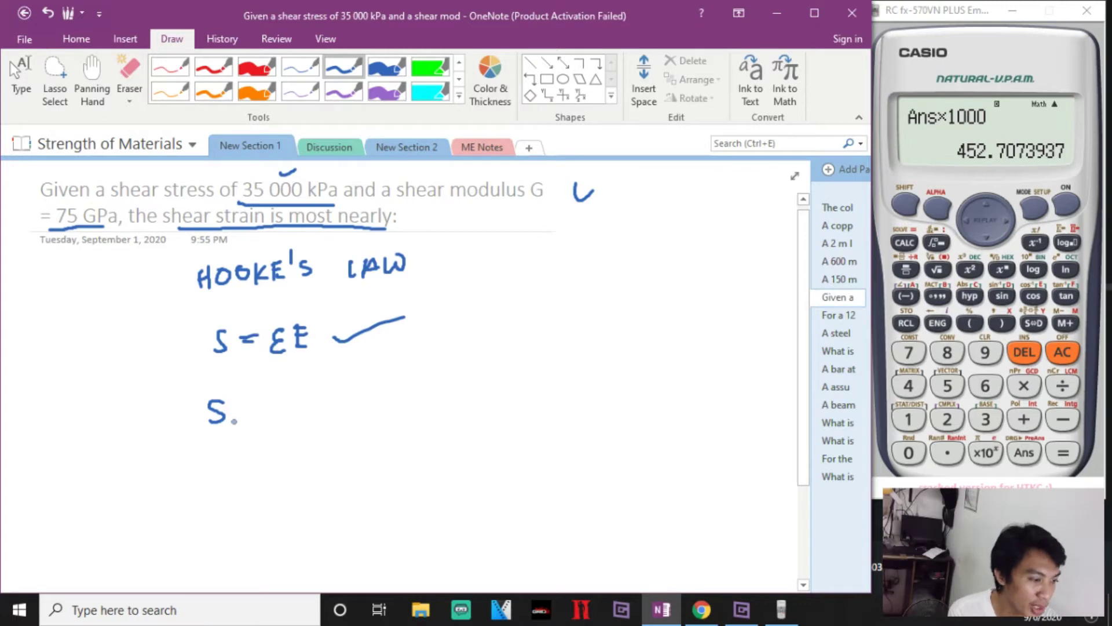
mouse_move(239, 423)
mouse_down()
mouse_move(232, 436)
mouse_move(266, 409)
mouse_up()
mouse_move(257, 417)
mouse_down()
mouse_move(302, 415)
mouse_move(307, 430)
mouse_move(329, 414)
mouse_move(350, 418)
mouse_move(342, 433)
mouse_up()
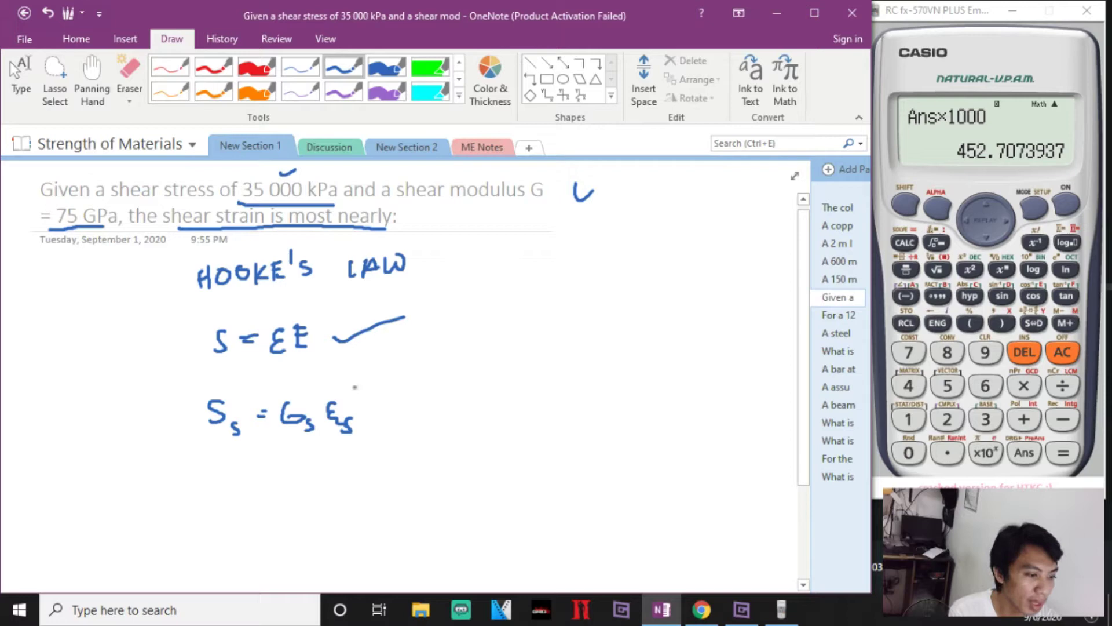
drag(354, 387, 396, 381)
mouse_move(125, 479)
mouse_down()
mouse_move(110, 502)
mouse_move(133, 511)
mouse_up()
drag(156, 493, 171, 496)
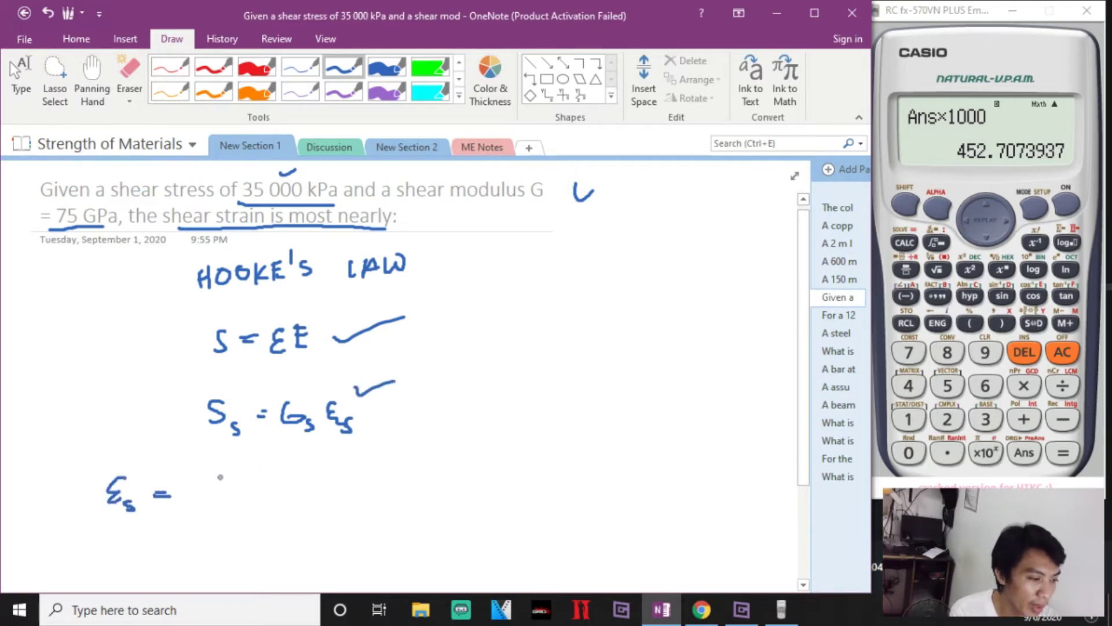
mouse_move(225, 465)
mouse_down()
mouse_move(208, 483)
mouse_move(262, 496)
mouse_up()
Step: Finish εs = Ss/Gs = and write 35000 as the numerator, undoing a premature ×
drag(210, 519, 230, 534)
drag(283, 497, 298, 496)
drag(284, 503, 299, 503)
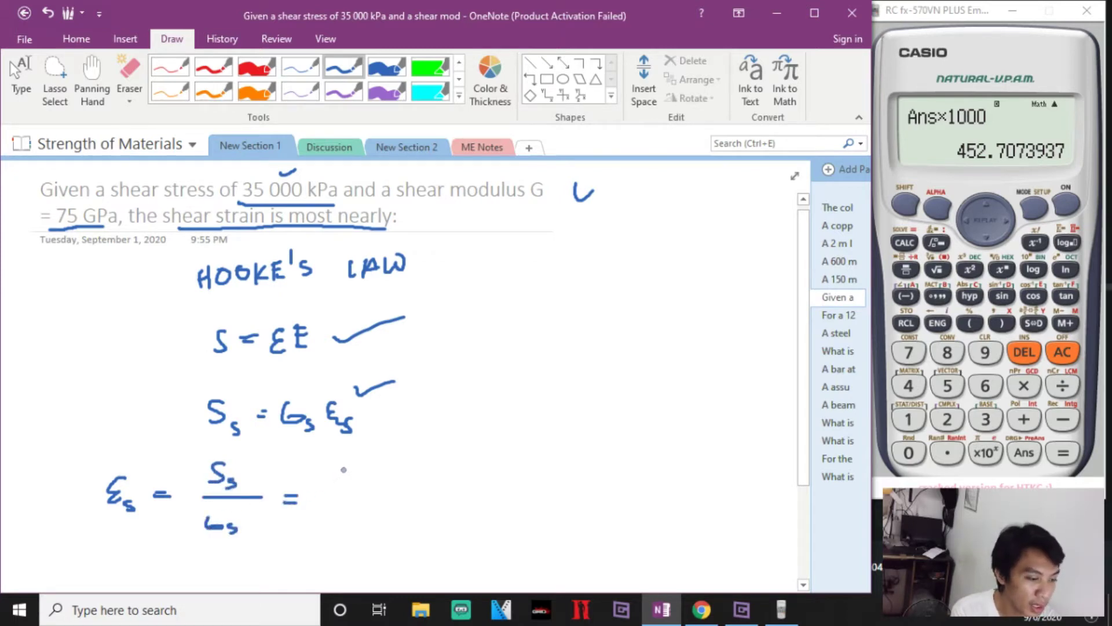
drag(338, 467, 339, 485)
drag(365, 465, 356, 486)
mouse_move(357, 467)
mouse_down()
mouse_move(380, 465)
mouse_move(377, 485)
mouse_up()
drag(389, 465, 410, 471)
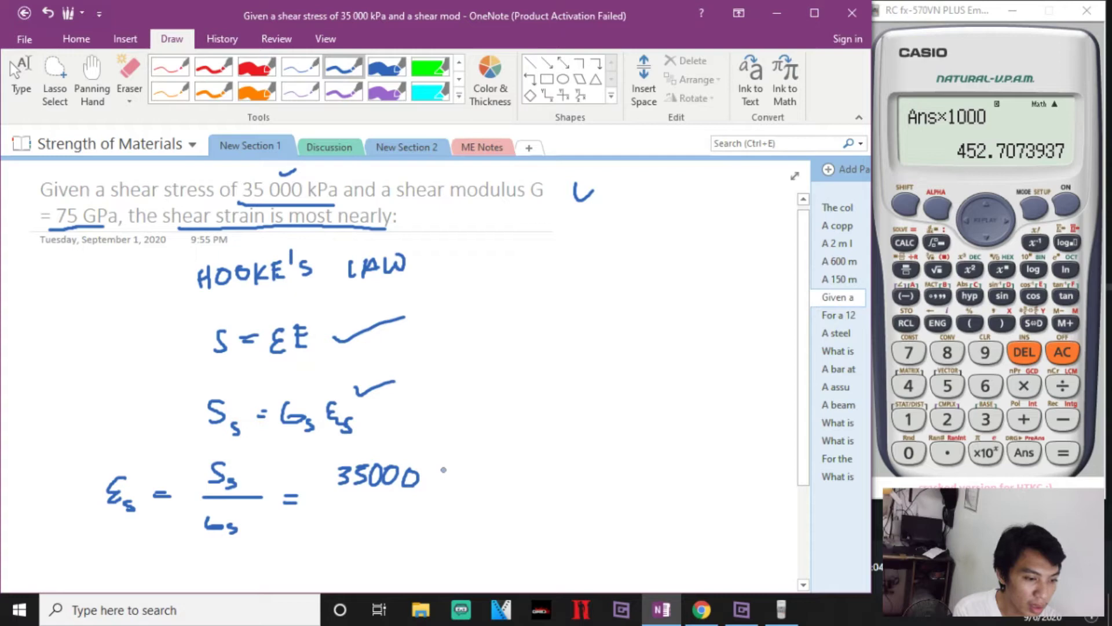
drag(437, 467, 449, 478)
drag(447, 461, 432, 482)
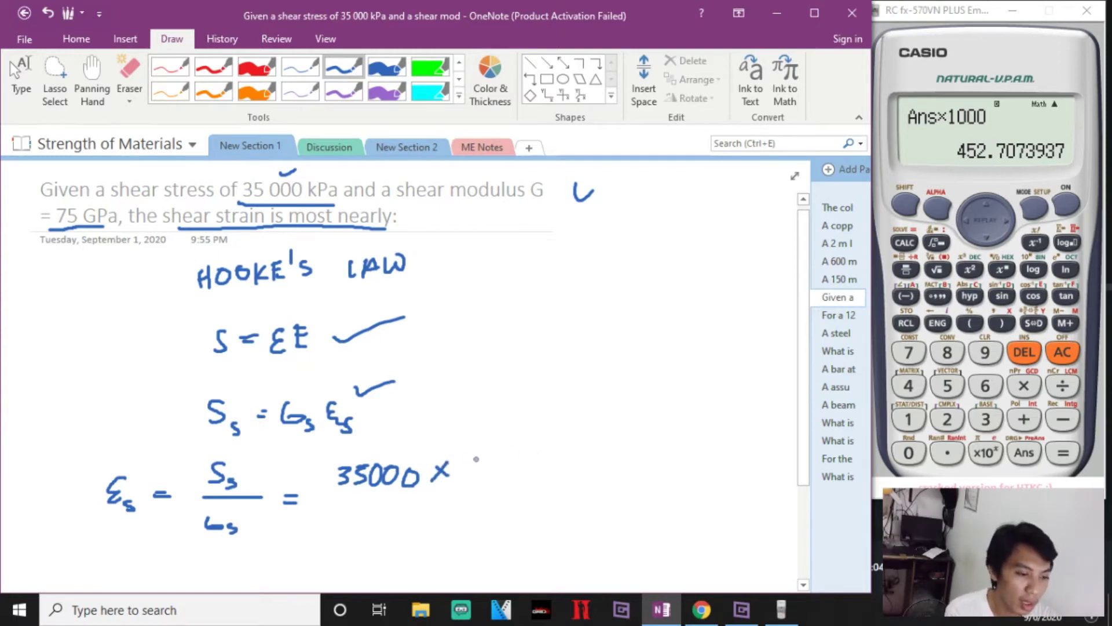
key(ctrl+z)
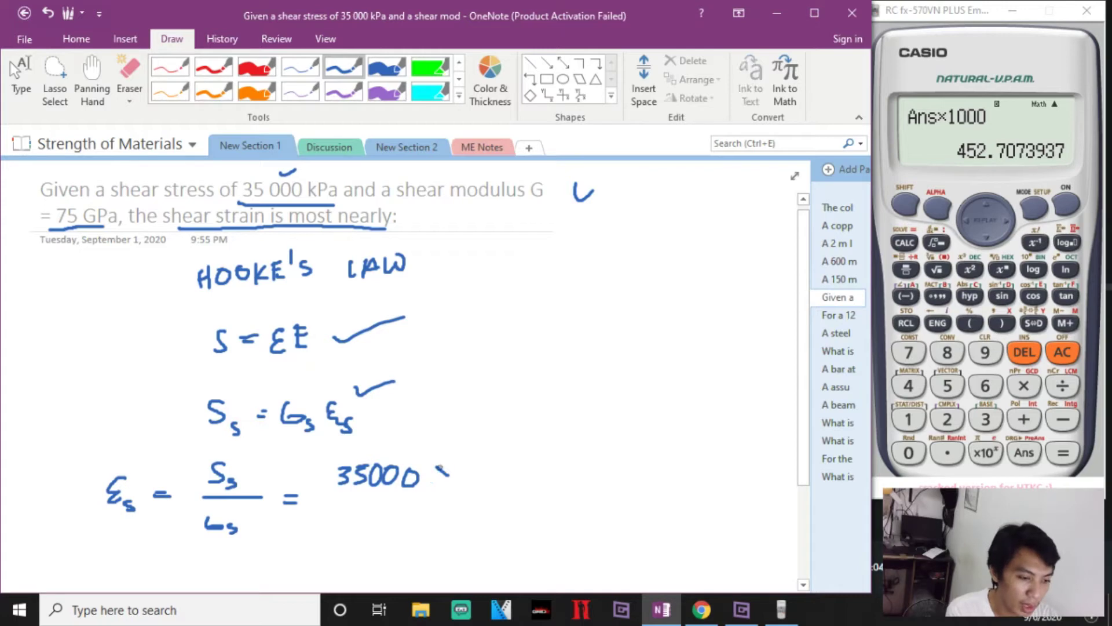
Step: Add kPa × 1 MPa/1000 kPa, then 75000 MPa under the main fraction bar
mouse_move(437, 457)
mouse_down()
mouse_move(439, 471)
mouse_move(471, 459)
mouse_move(491, 470)
mouse_up()
mouse_move(502, 459)
mouse_down()
mouse_move(518, 470)
mouse_move(503, 473)
mouse_move(626, 462)
mouse_up()
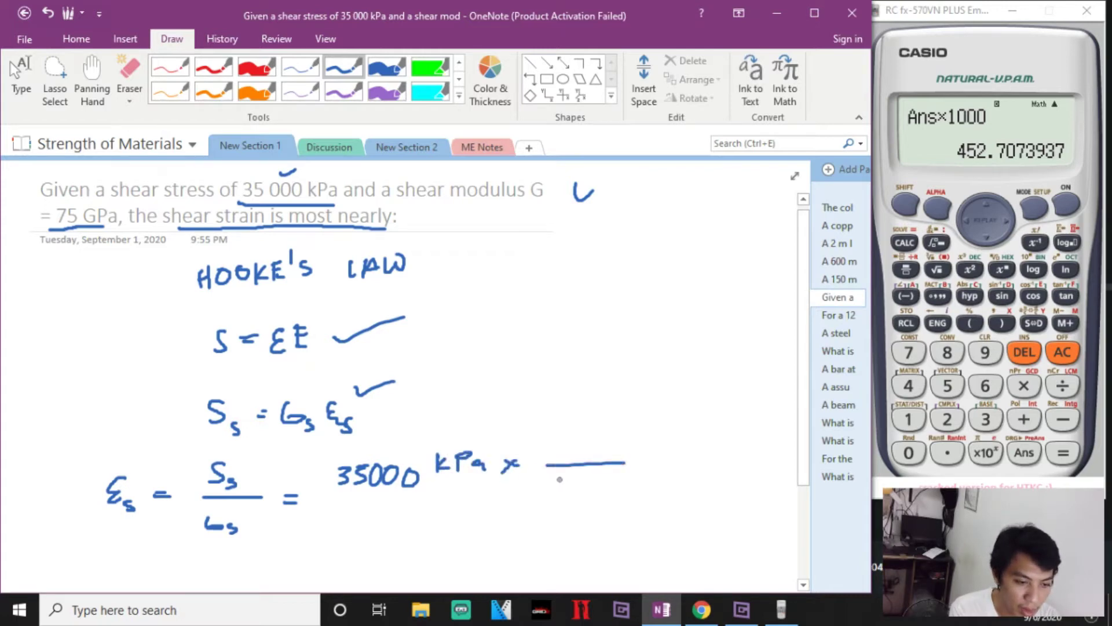
drag(552, 476, 553, 493)
drag(558, 481, 600, 492)
mouse_move(608, 481)
mouse_down()
mouse_move(611, 492)
mouse_move(617, 482)
mouse_up()
drag(625, 482, 625, 492)
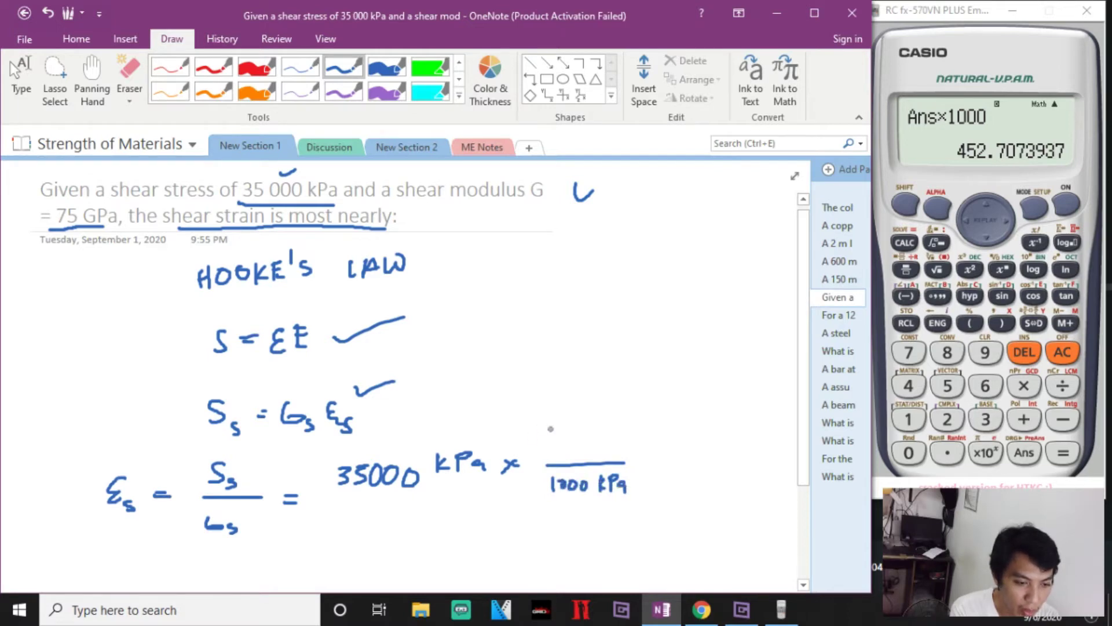
mouse_move(556, 428)
mouse_down()
mouse_move(557, 446)
mouse_move(606, 436)
mouse_move(616, 452)
mouse_up()
drag(327, 531, 637, 516)
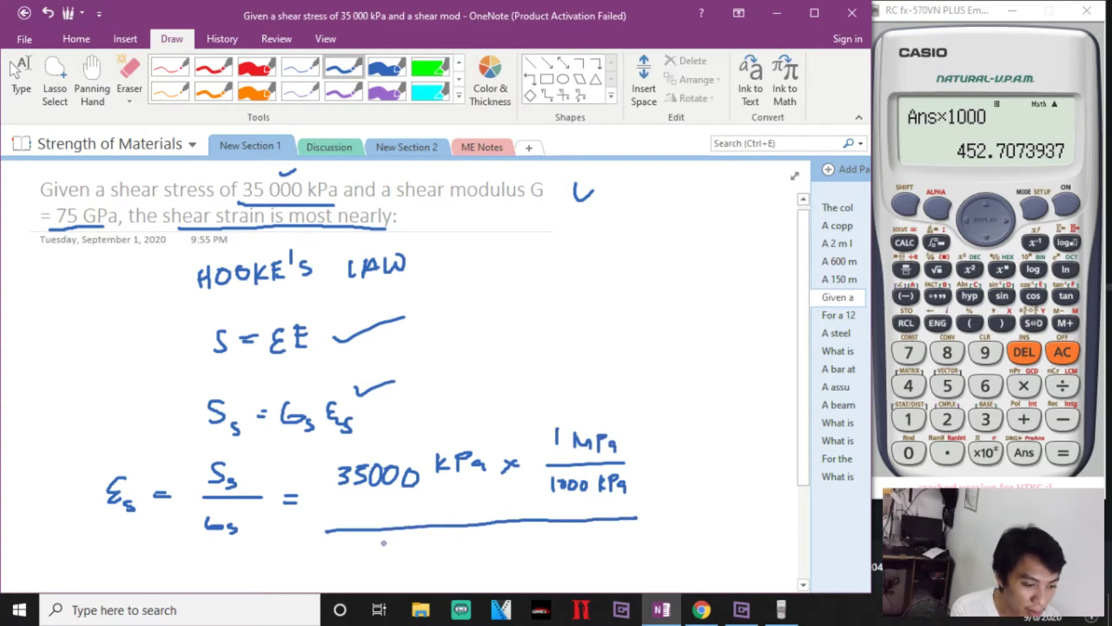
mouse_move(391, 542)
mouse_down()
mouse_move(383, 561)
mouse_move(431, 544)
mouse_move(513, 554)
mouse_move(547, 539)
mouse_move(555, 561)
mouse_up()
Step: Cross out the cancelling kPa and MPa units
drag(485, 438, 440, 497)
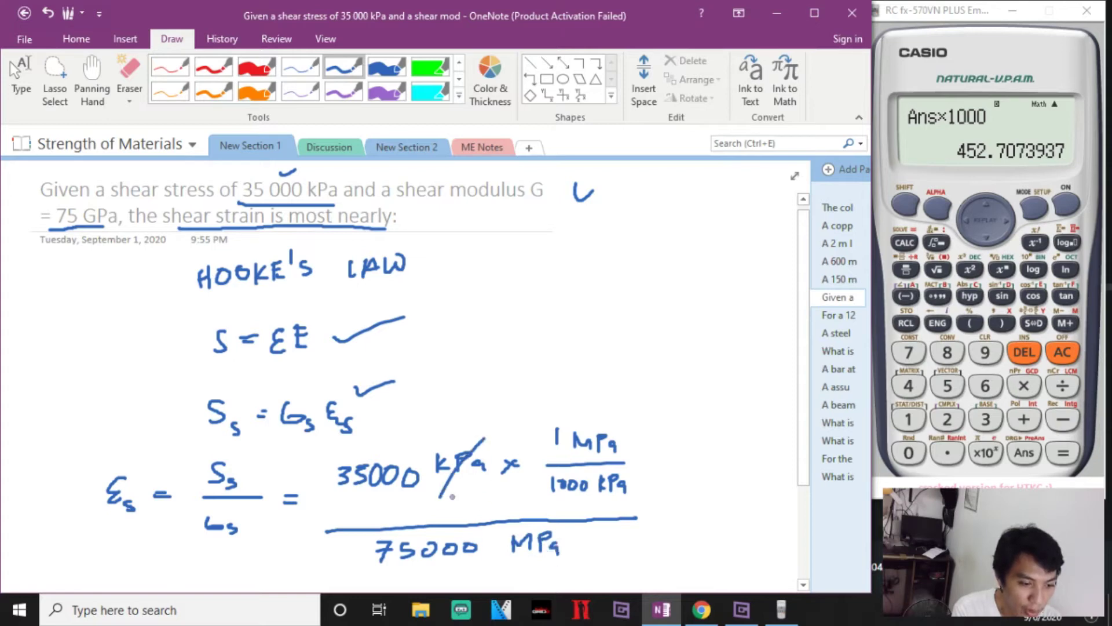
drag(627, 471, 603, 497)
drag(541, 530, 511, 561)
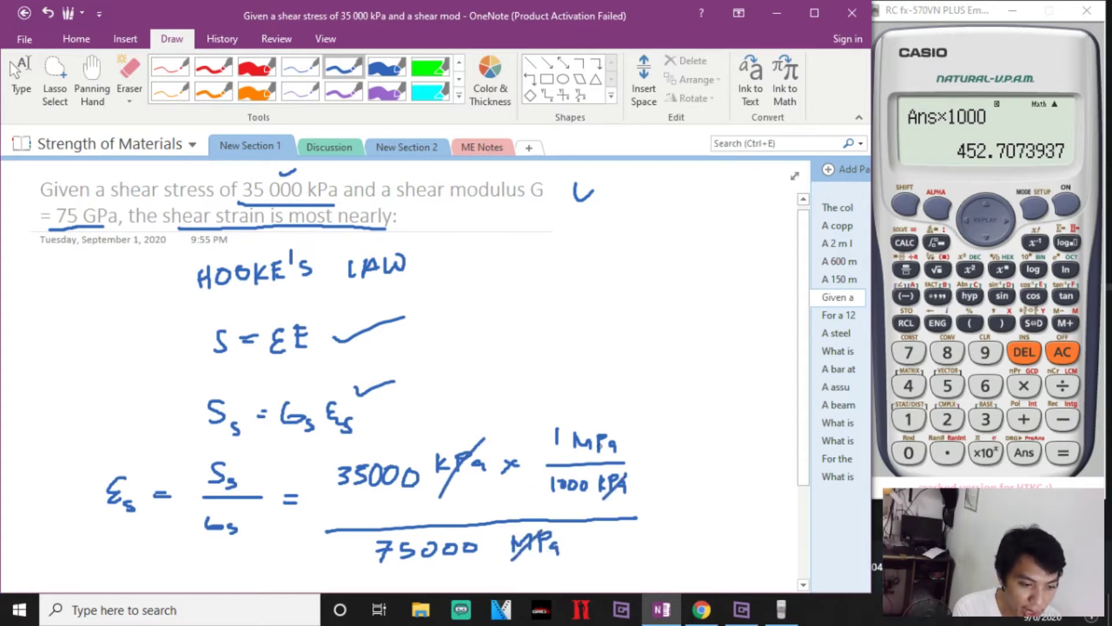
drag(612, 426, 586, 463)
scroll(468, 412, down, 2)
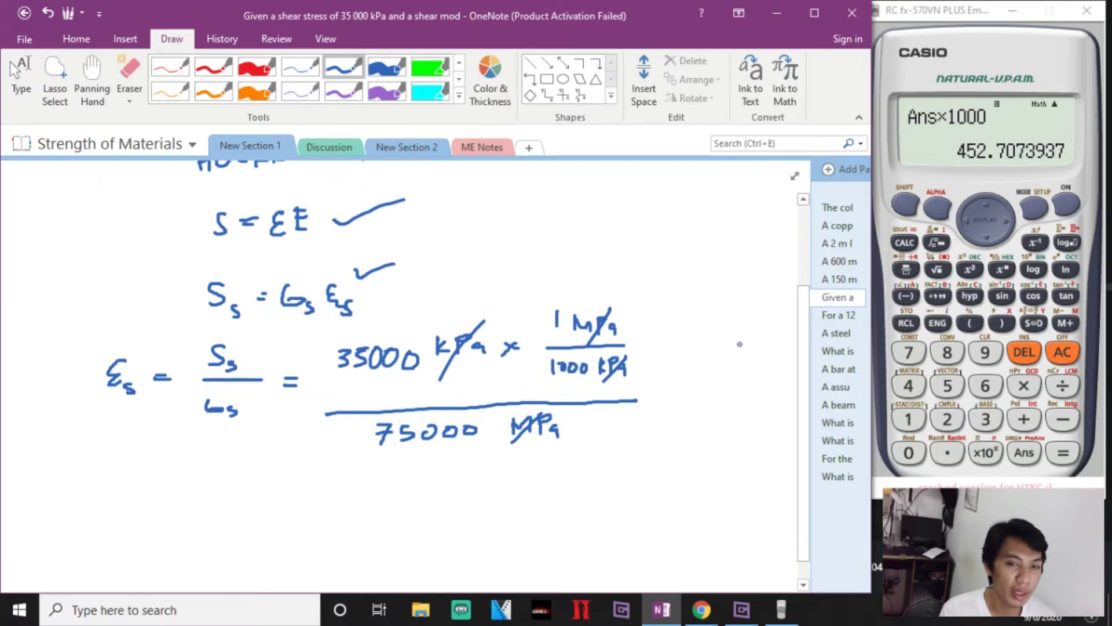
Step: On the Casio emulator, start a fraction with 35000 over 1000
click(1059, 362)
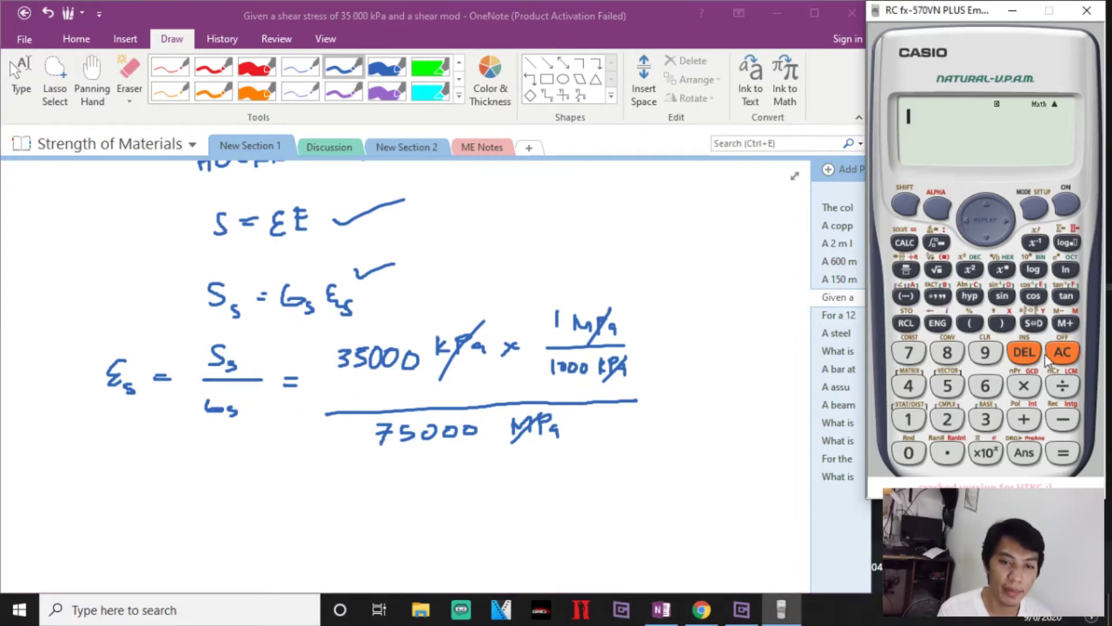
click(908, 270)
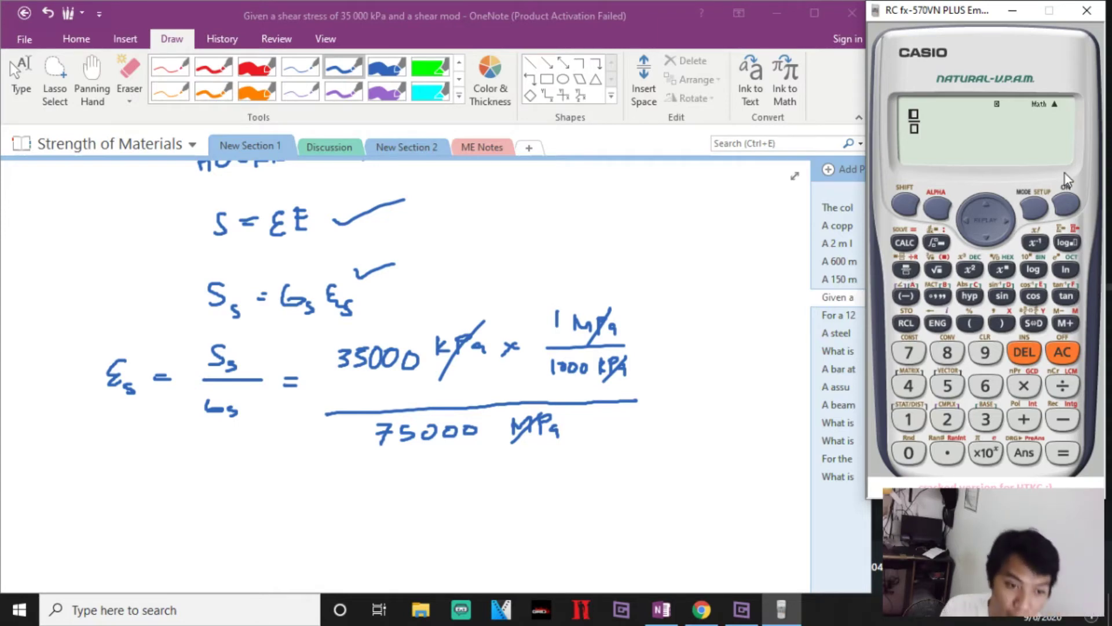
click(906, 269)
click(1050, 349)
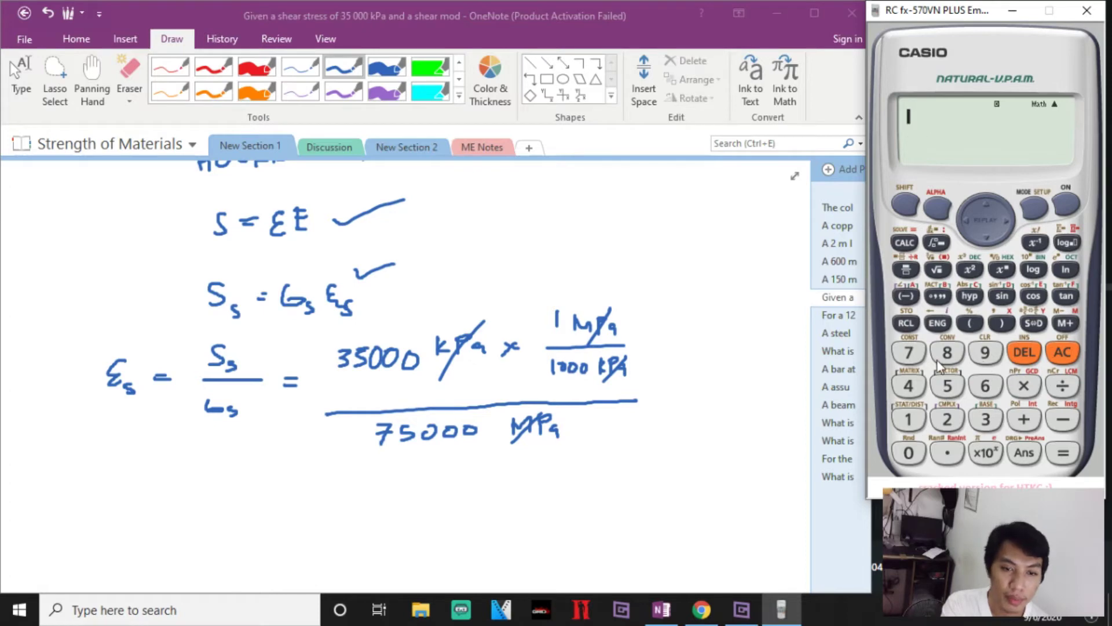
click(907, 272)
click(984, 420)
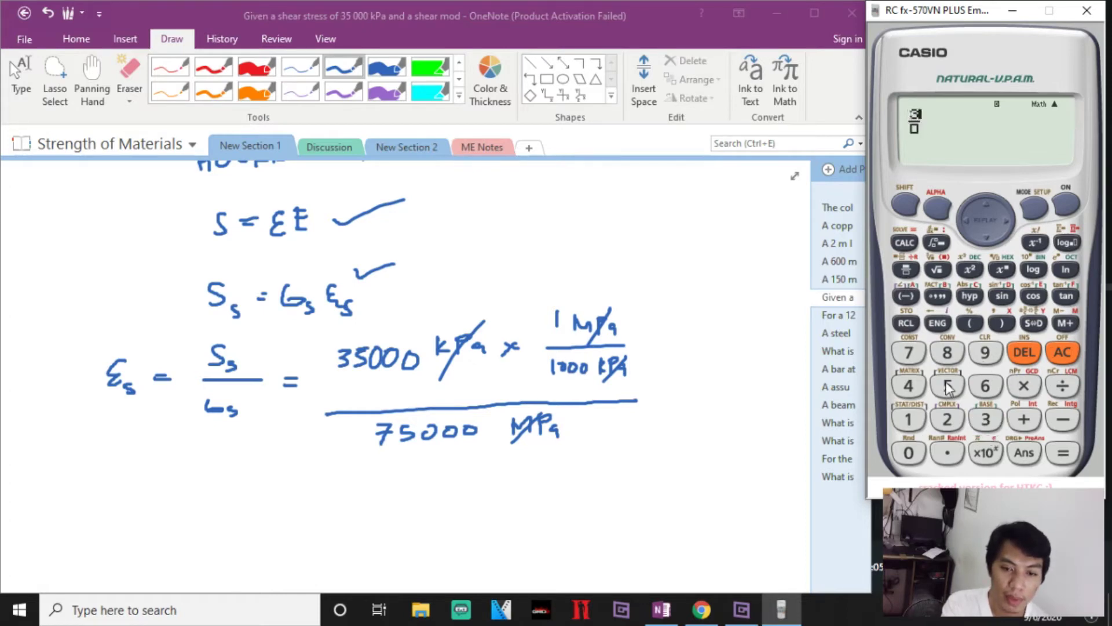
click(949, 387)
click(913, 453)
click(913, 453)
click(915, 453)
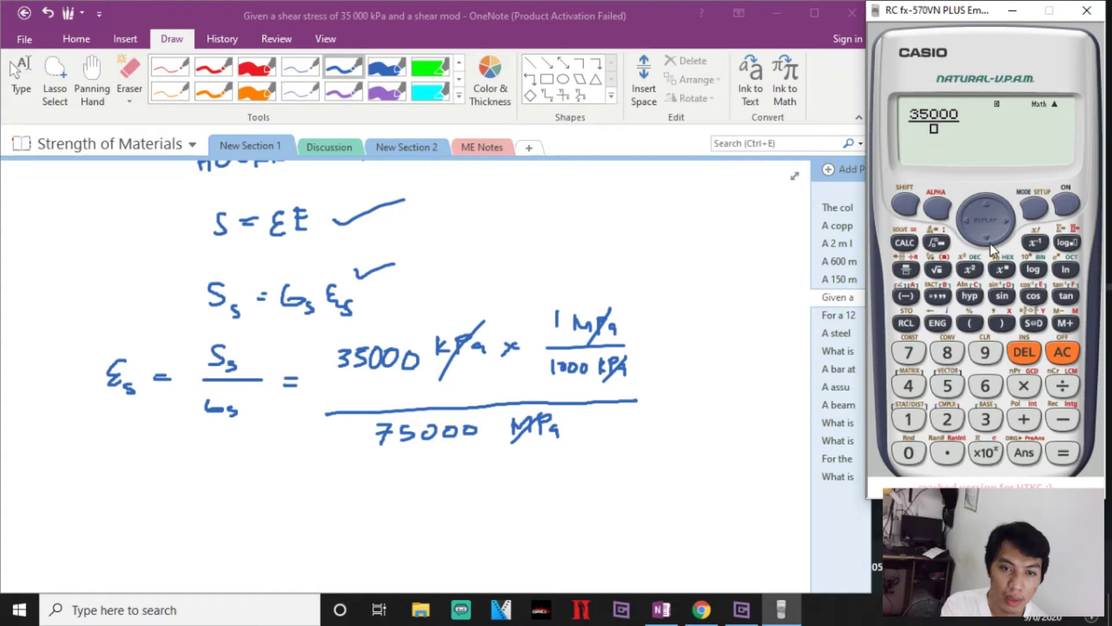
click(911, 433)
click(910, 453)
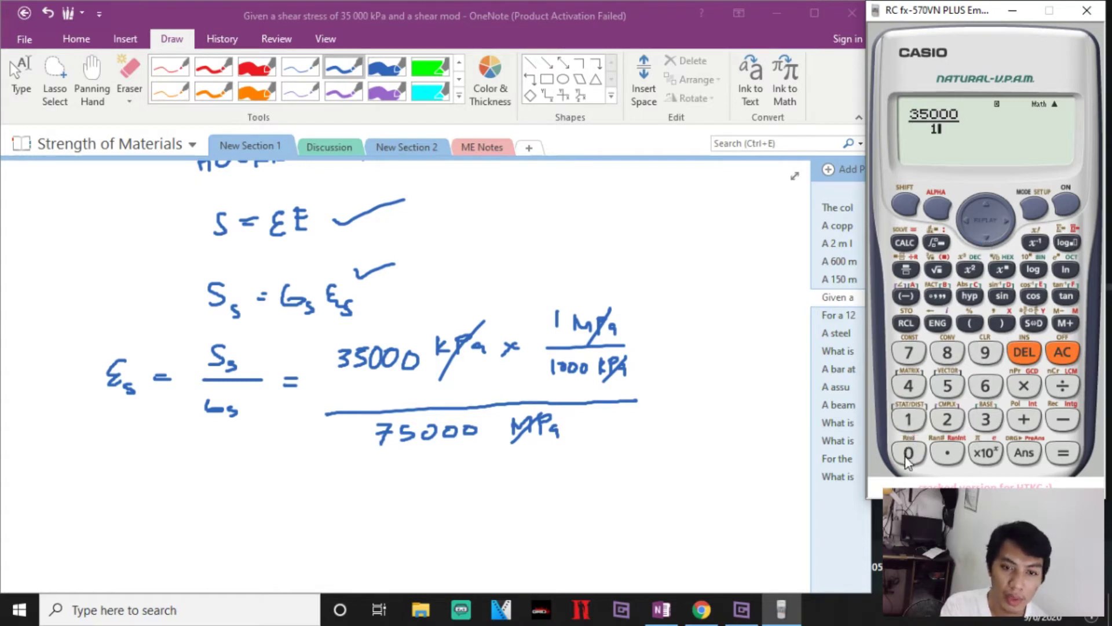
click(910, 453)
click(910, 453)
click(909, 453)
Step: Multiply the denominator by 75000 and evaluate 35000/(1000×75000)
click(1023, 389)
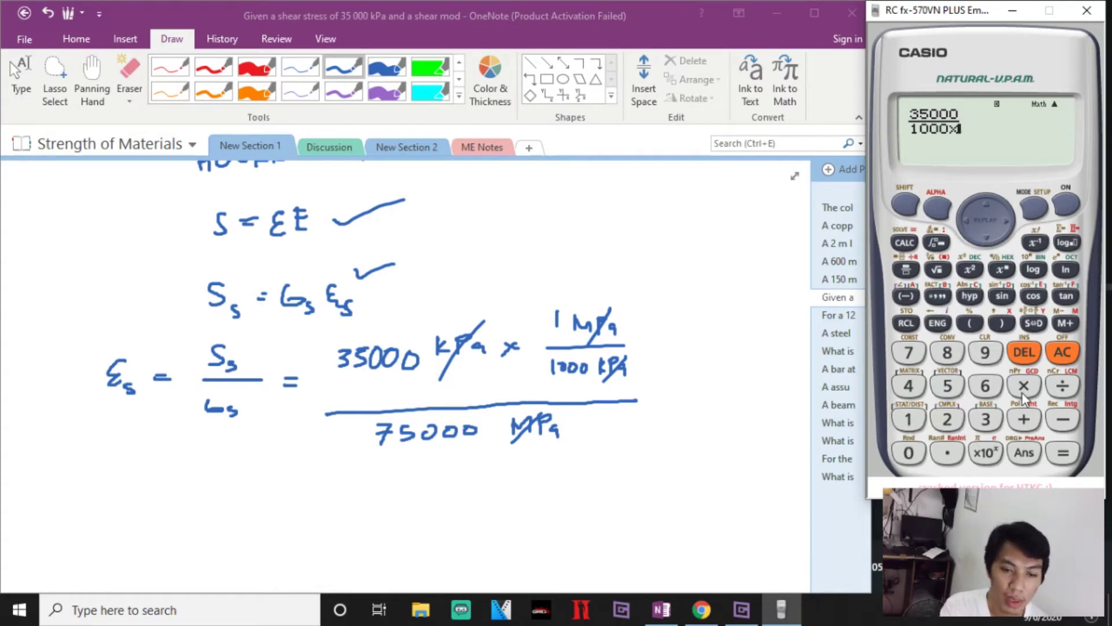
click(909, 352)
click(947, 385)
click(909, 453)
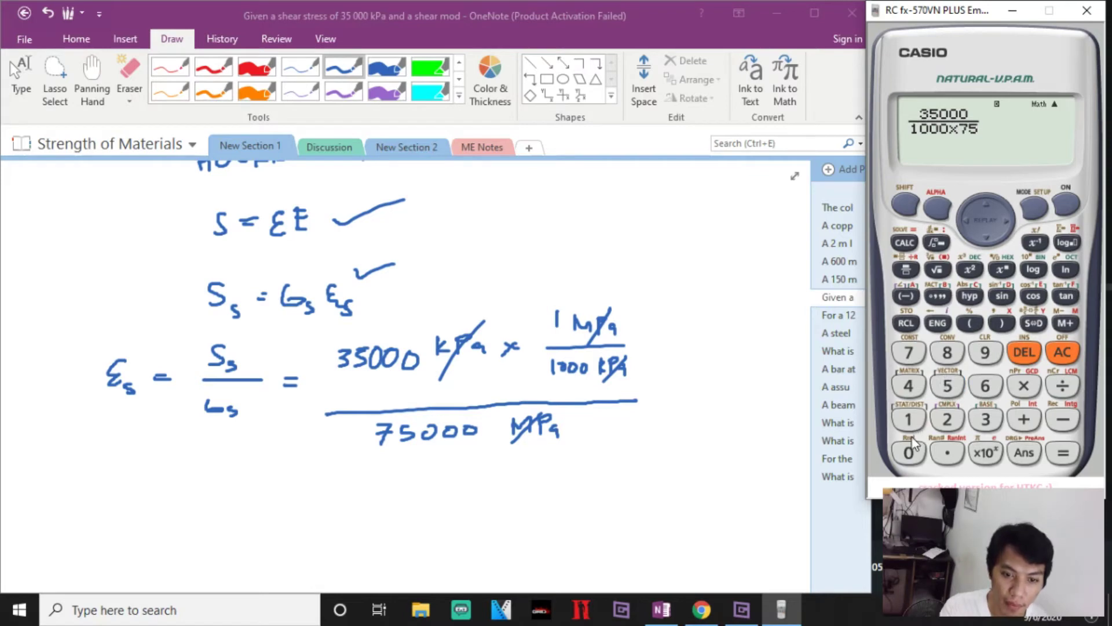
click(909, 453)
click(908, 453)
click(1063, 453)
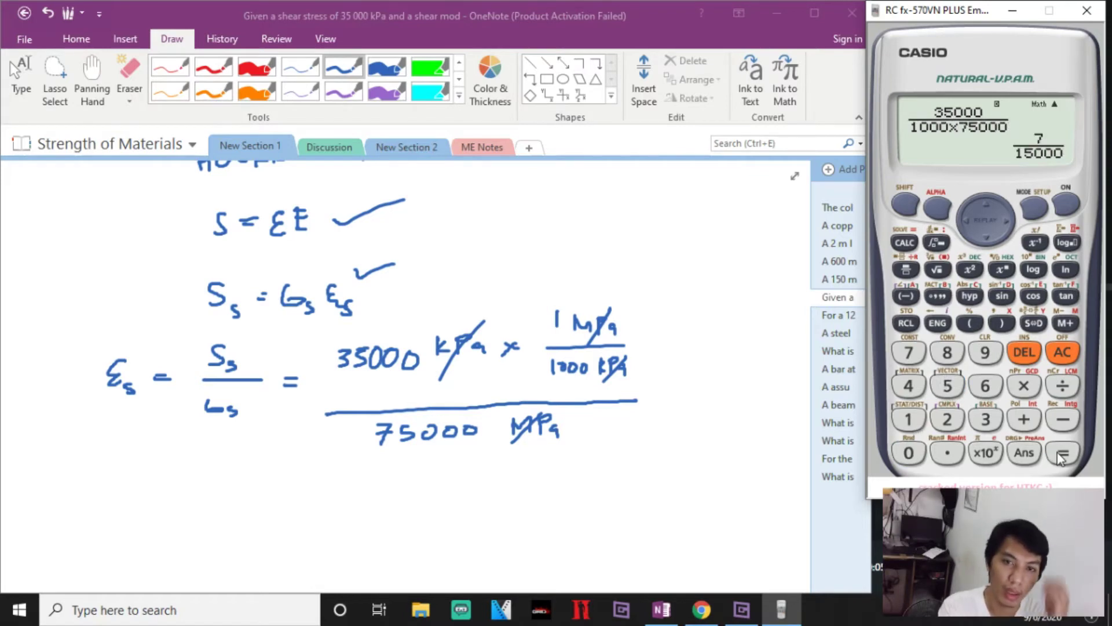
Step: Change the result's display format until it shows 4.666666667×10⁻⁴
click(1034, 323)
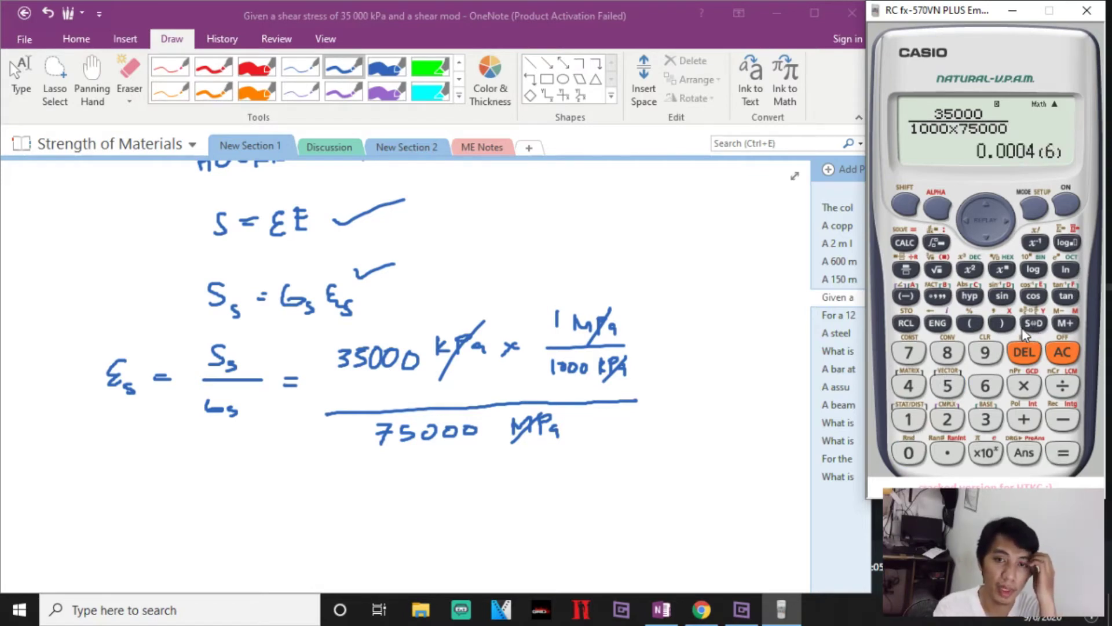
click(937, 322)
click(937, 323)
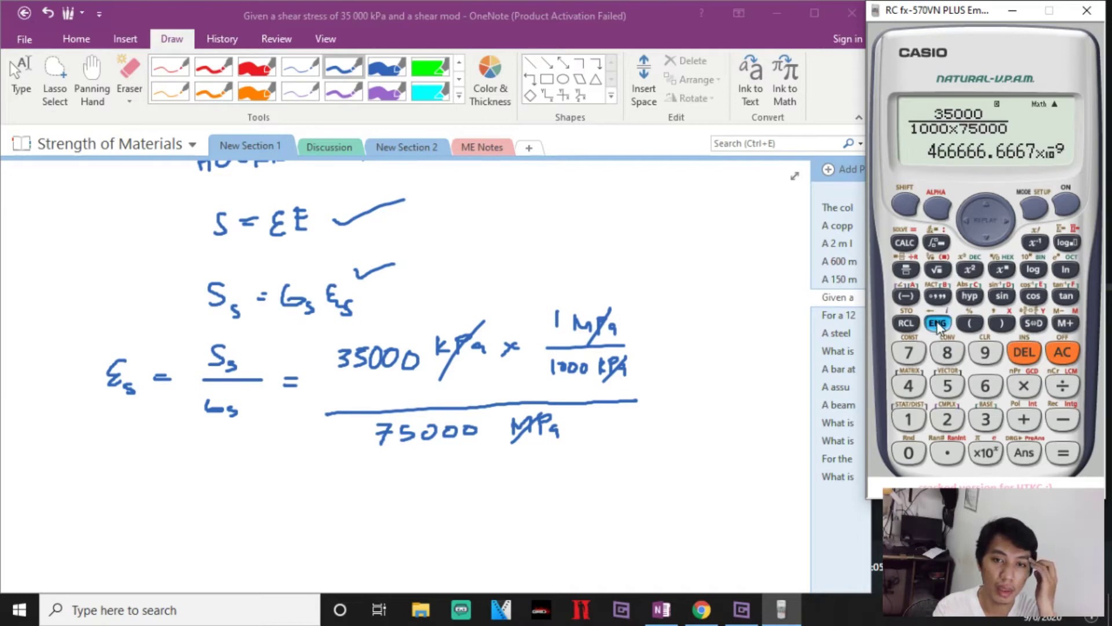
click(937, 323)
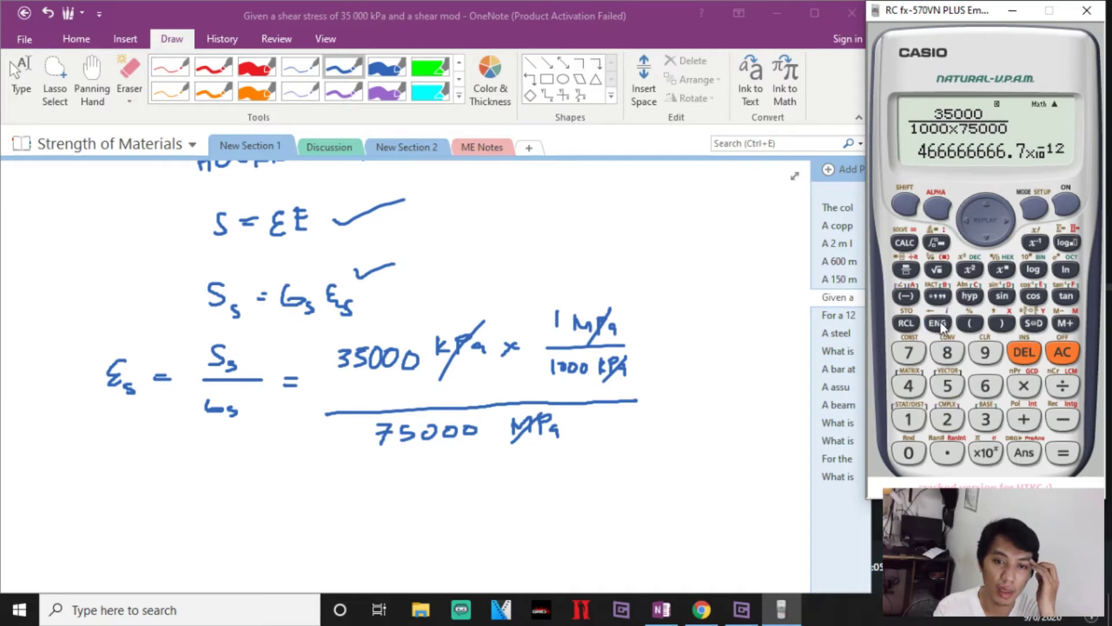
click(1040, 326)
click(1040, 326)
click(1041, 325)
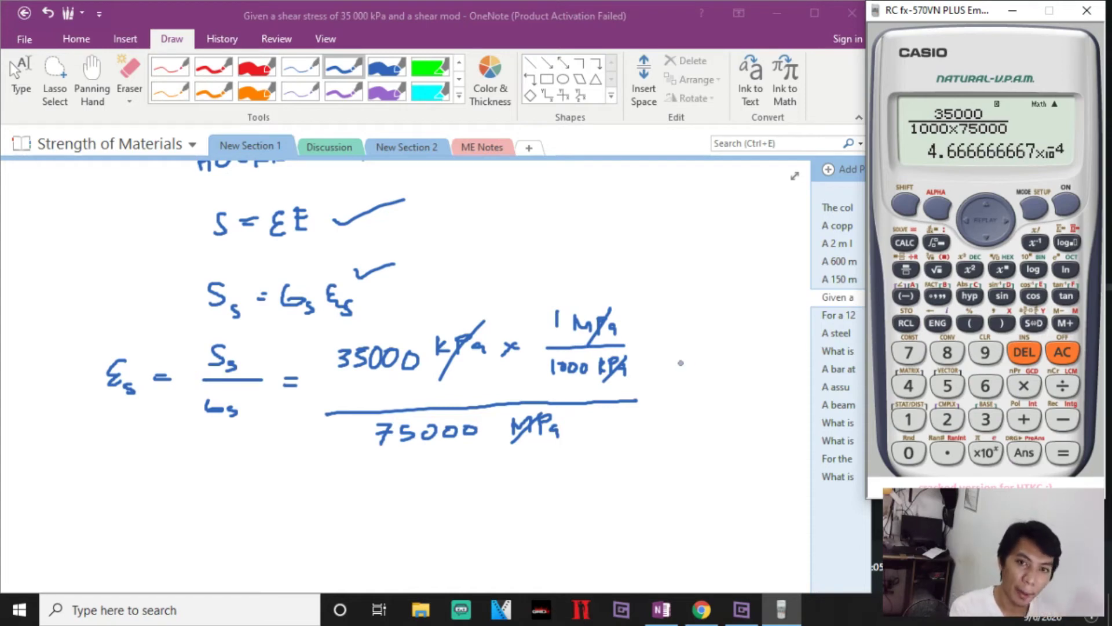
Step: In OneNote, write '= 0.000467' below the fraction and double-underline it
click(659, 396)
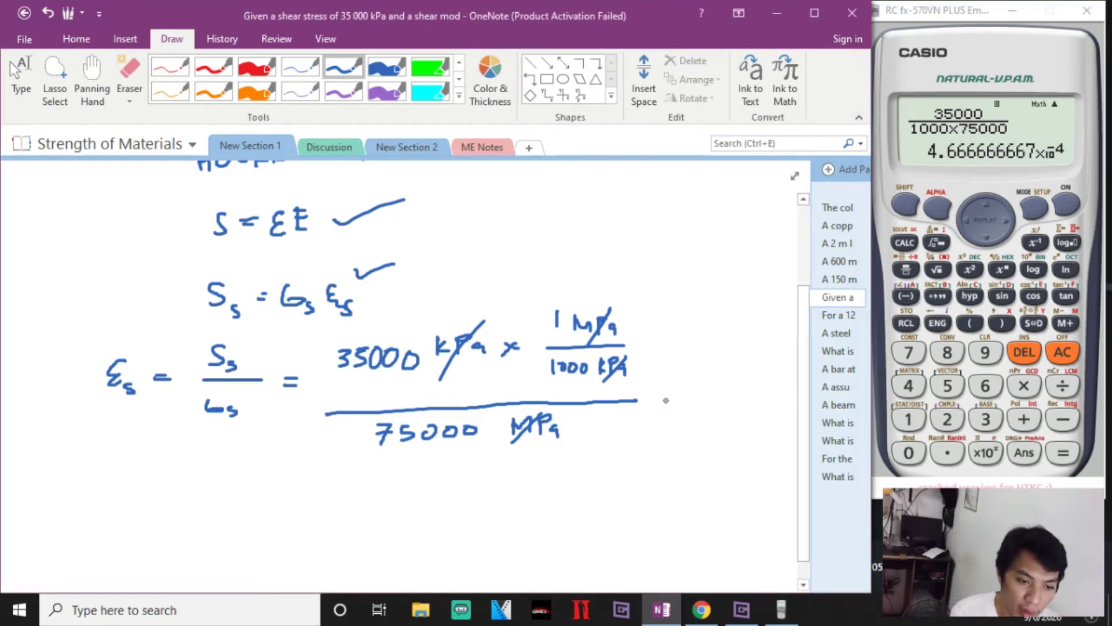
mouse_move(295, 508)
mouse_down()
mouse_move(422, 508)
mouse_move(439, 528)
mouse_move(476, 527)
mouse_move(490, 508)
mouse_up()
click(359, 513)
drag(276, 561, 484, 555)
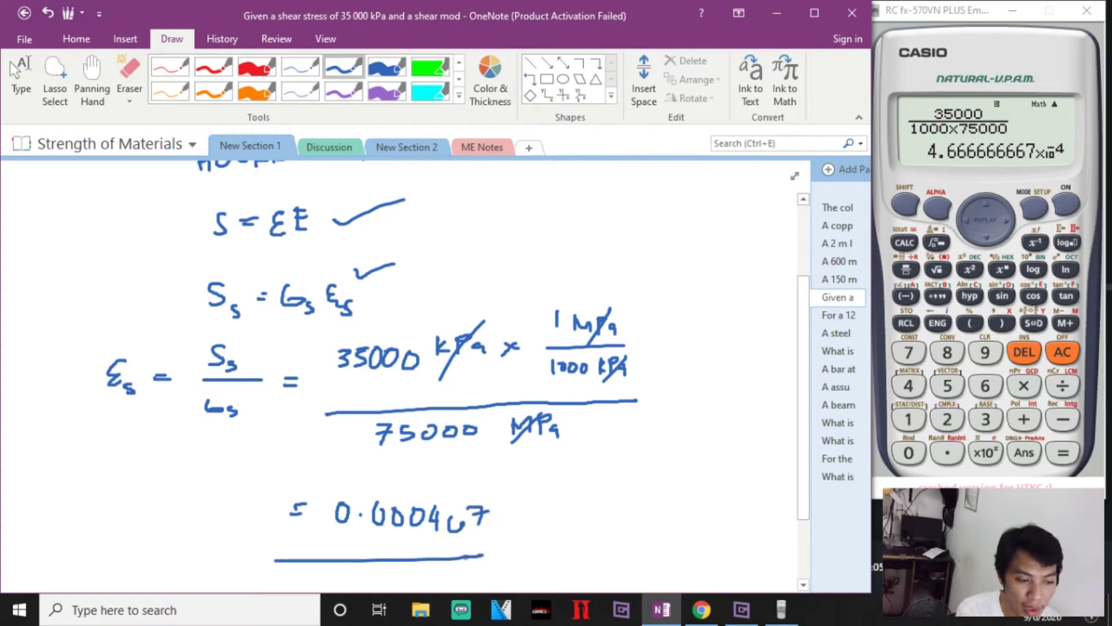
drag(317, 579, 468, 567)
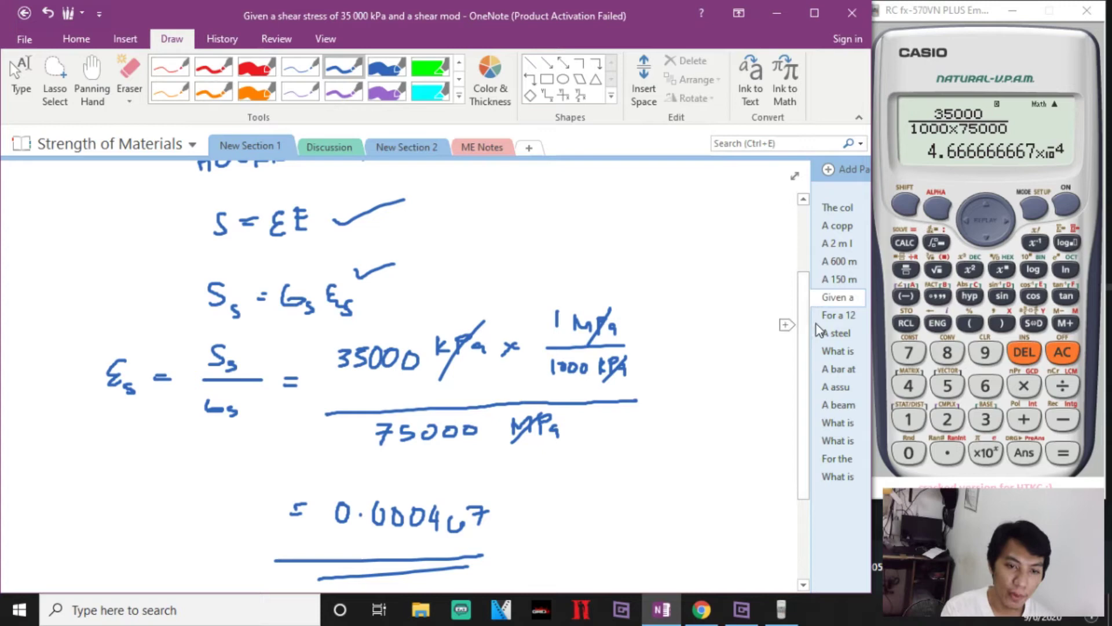
click(838, 315)
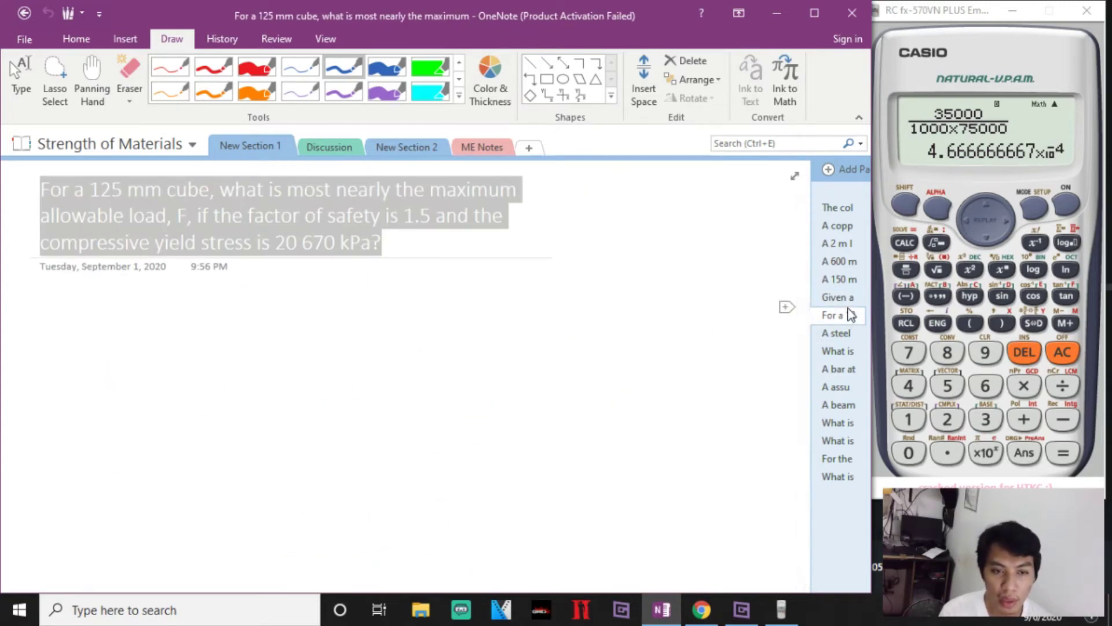
Step: With the blue pen, underline the question's key values: 125 mm cube, load F, 1.5, 20 670
click(21, 78)
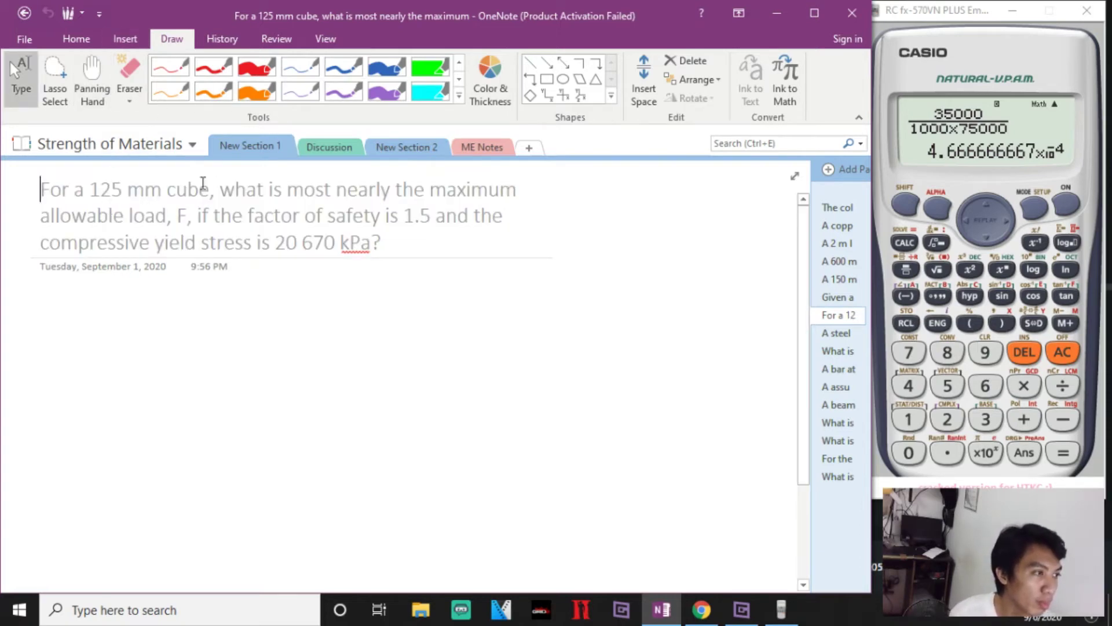
click(343, 67)
drag(90, 204, 199, 196)
drag(305, 204, 526, 200)
drag(41, 231, 178, 229)
drag(401, 227, 432, 229)
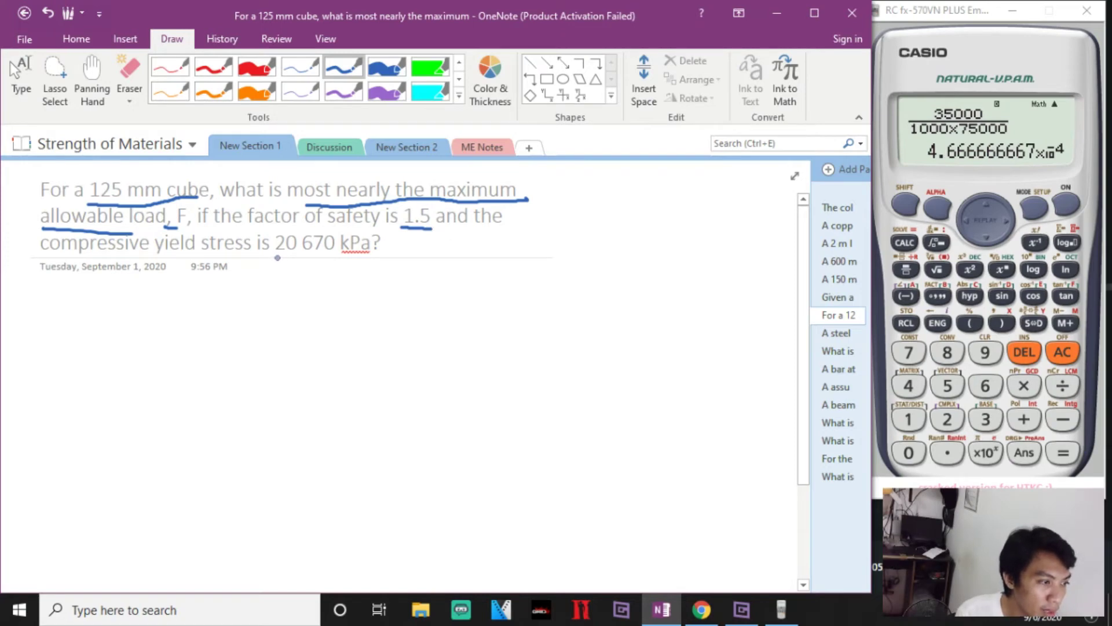
drag(281, 255, 333, 257)
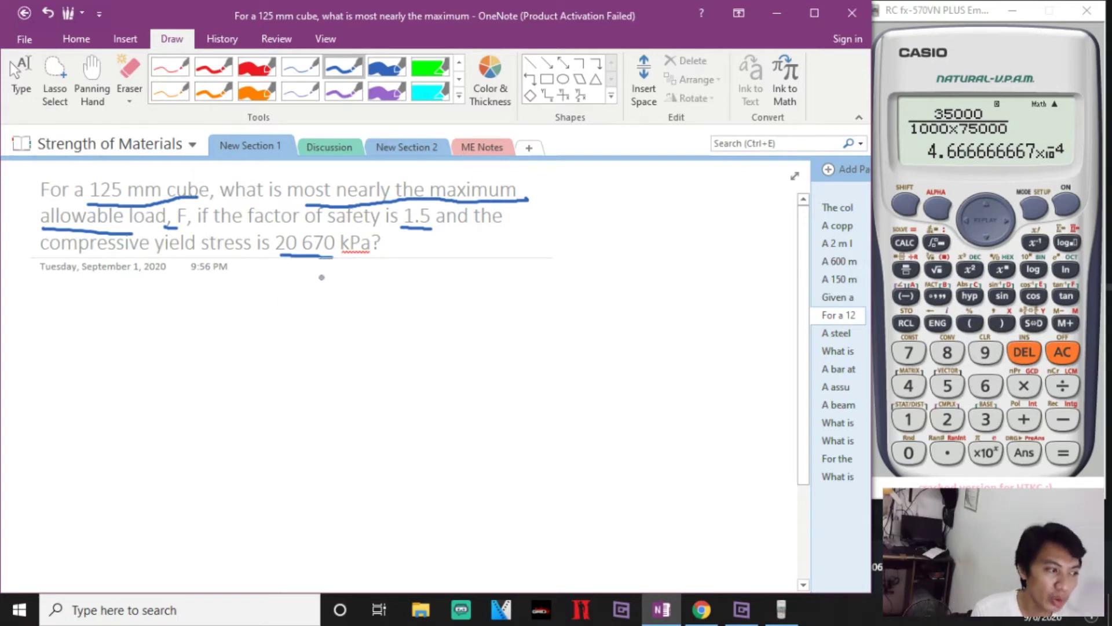
Step: Write the givens Sy = 20,670 kPa and Fs = 1.5
mouse_move(509, 272)
mouse_down()
mouse_move(494, 293)
mouse_move(513, 307)
mouse_move(556, 285)
mouse_move(597, 297)
mouse_up()
mouse_move(610, 280)
mouse_down()
mouse_move(602, 286)
mouse_move(612, 278)
mouse_up()
drag(621, 289, 617, 302)
mouse_move(643, 273)
mouse_down()
mouse_move(637, 287)
mouse_move(652, 294)
mouse_move(671, 280)
mouse_move(698, 300)
mouse_move(731, 287)
mouse_move(733, 298)
mouse_up()
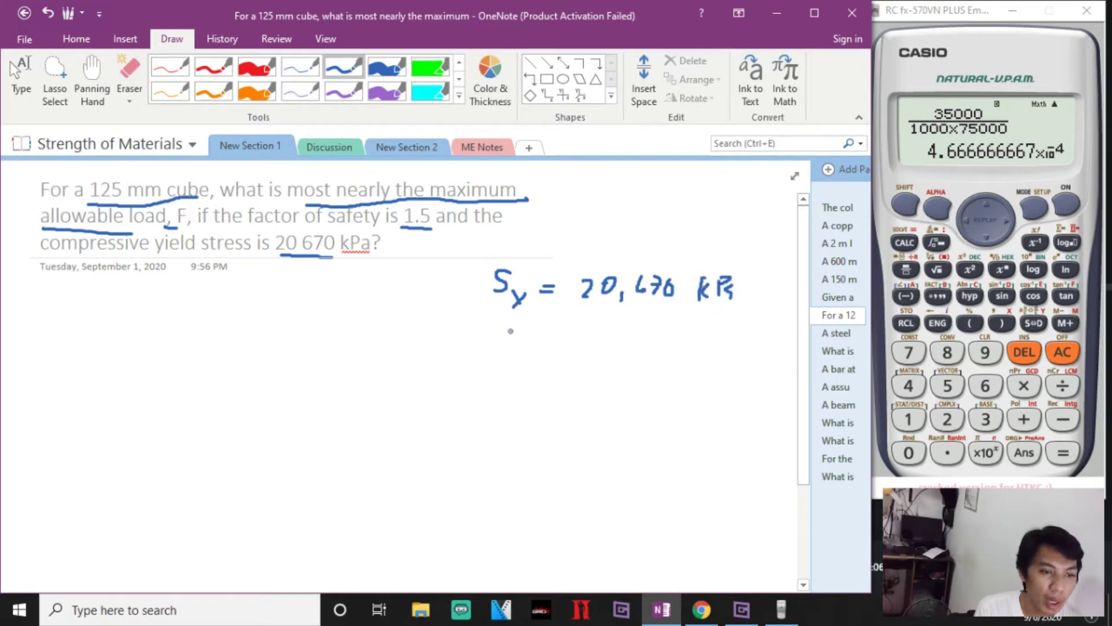
drag(504, 334, 498, 360)
mouse_move(501, 337)
mouse_down()
mouse_move(519, 334)
mouse_move(511, 363)
mouse_up()
mouse_move(543, 344)
mouse_down()
mouse_move(603, 354)
mouse_move(620, 336)
mouse_up()
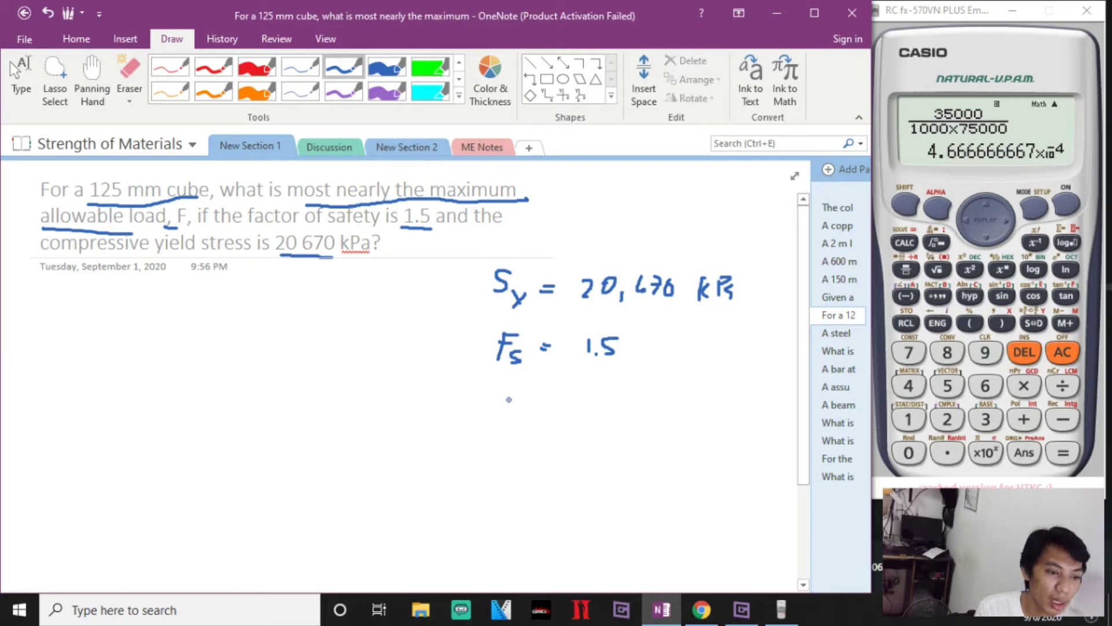
Step: Write x = y = z = 125 mm for the cube side
mouse_move(504, 397)
mouse_down()
mouse_move(517, 416)
mouse_move(502, 416)
mouse_move(541, 405)
mouse_up()
drag(528, 413, 543, 412)
mouse_move(557, 399)
mouse_down()
mouse_move(570, 405)
mouse_move(561, 419)
mouse_up()
drag(584, 406, 597, 410)
mouse_move(610, 401)
mouse_down()
mouse_move(625, 421)
mouse_move(654, 406)
mouse_up()
drag(647, 410, 685, 416)
mouse_move(689, 401)
mouse_down()
mouse_move(710, 408)
mouse_move(700, 415)
mouse_up()
drag(702, 399, 746, 415)
mouse_move(744, 414)
mouse_down()
mouse_move(753, 406)
mouse_move(764, 415)
mouse_up()
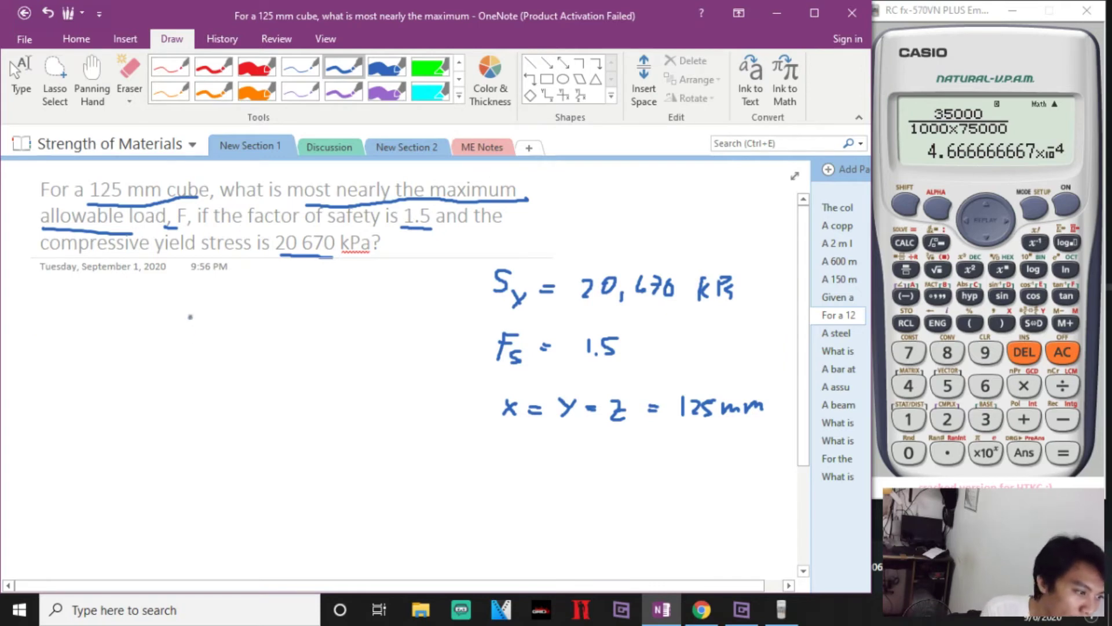
Step: Sketch a cube in blue ink below the question
drag(190, 317, 157, 351)
mouse_move(193, 315)
mouse_down()
mouse_move(272, 319)
mouse_move(239, 357)
mouse_up()
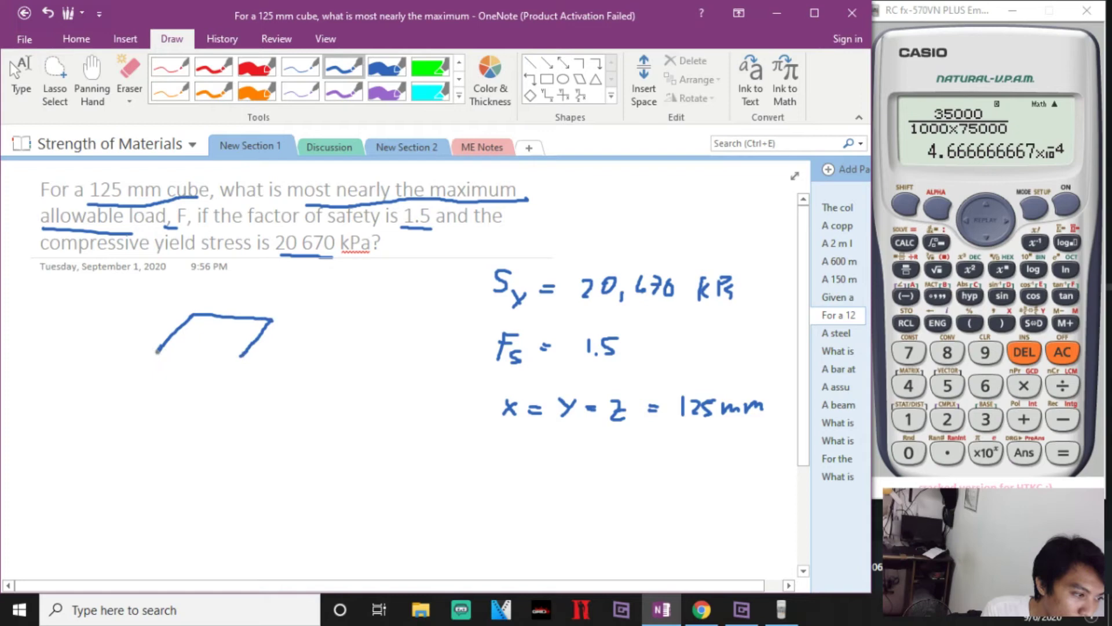
drag(158, 351, 246, 355)
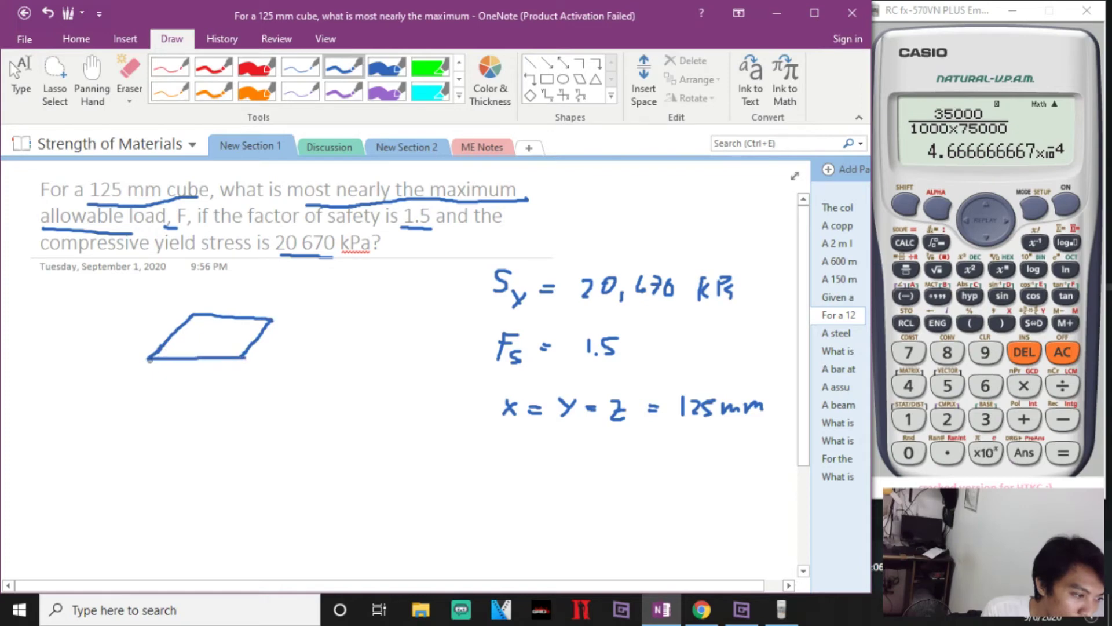
drag(149, 359, 149, 433)
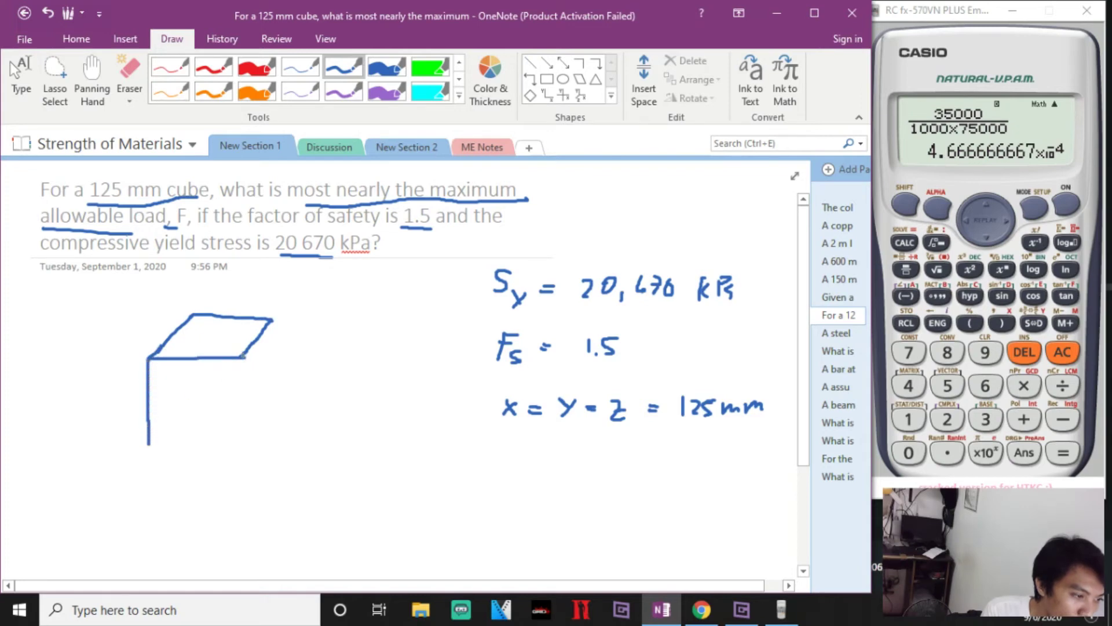
drag(242, 356, 240, 442)
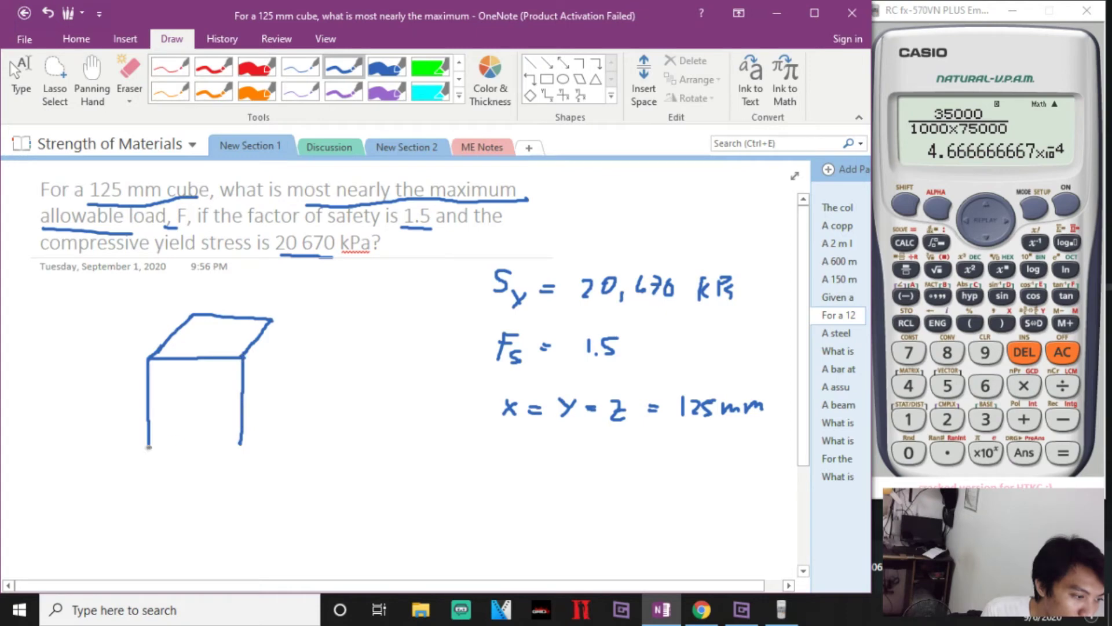
drag(149, 447, 241, 445)
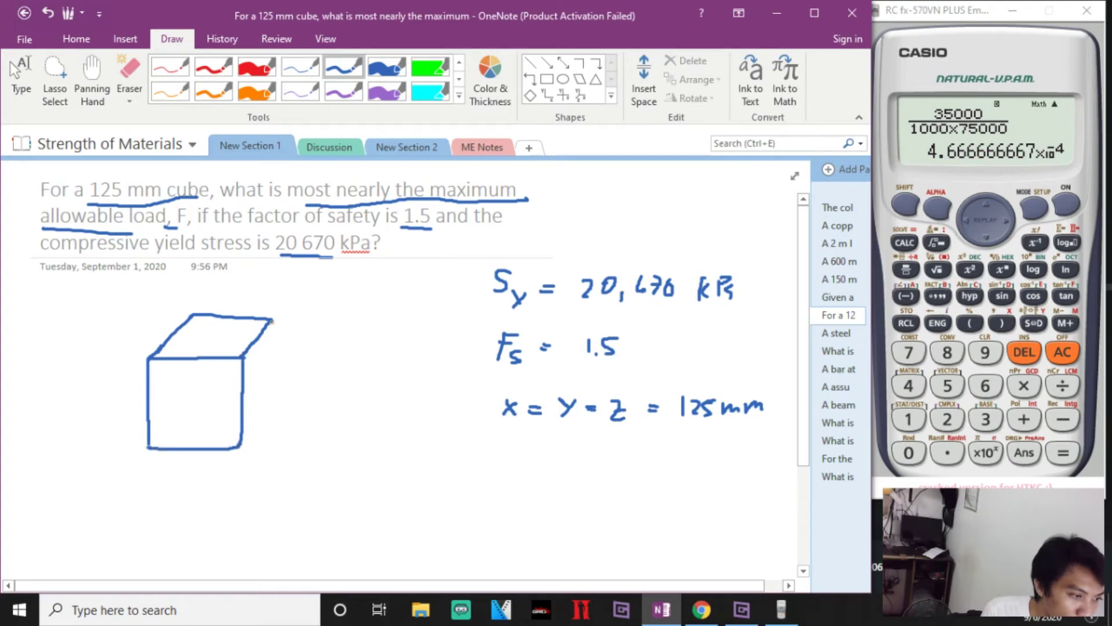
mouse_move(273, 320)
mouse_down()
mouse_move(276, 398)
mouse_move(240, 443)
mouse_up()
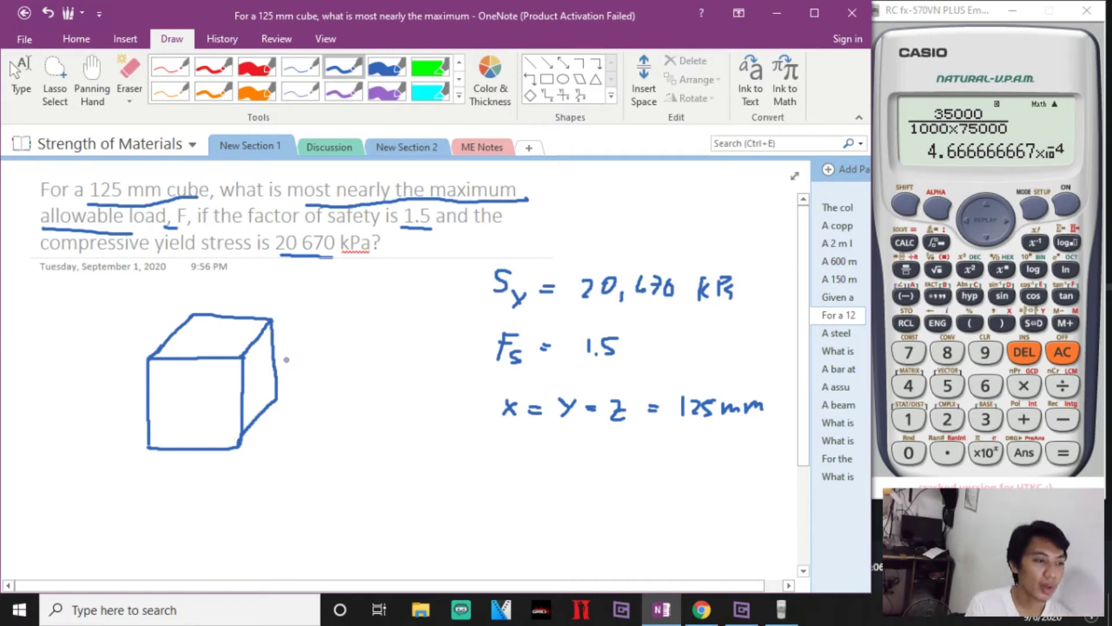
Step: Label the cube's edges 125
mouse_move(292, 341)
mouse_down()
mouse_move(293, 359)
mouse_move(310, 359)
mouse_move(324, 339)
mouse_up()
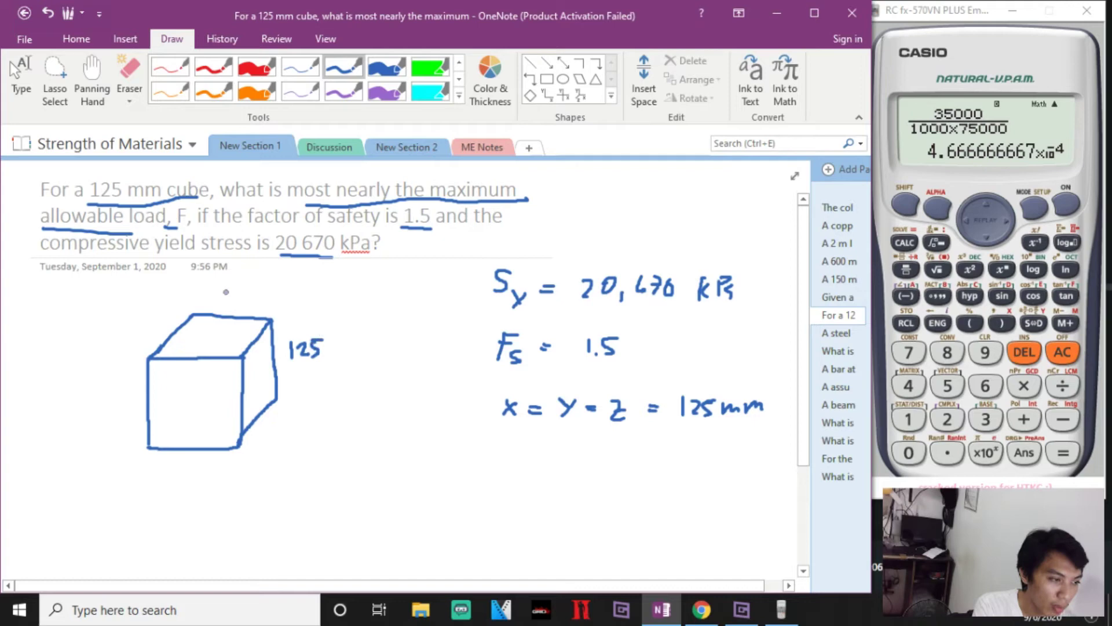
drag(225, 289, 226, 305)
drag(229, 290, 243, 302)
drag(248, 288, 248, 305)
drag(249, 288, 267, 285)
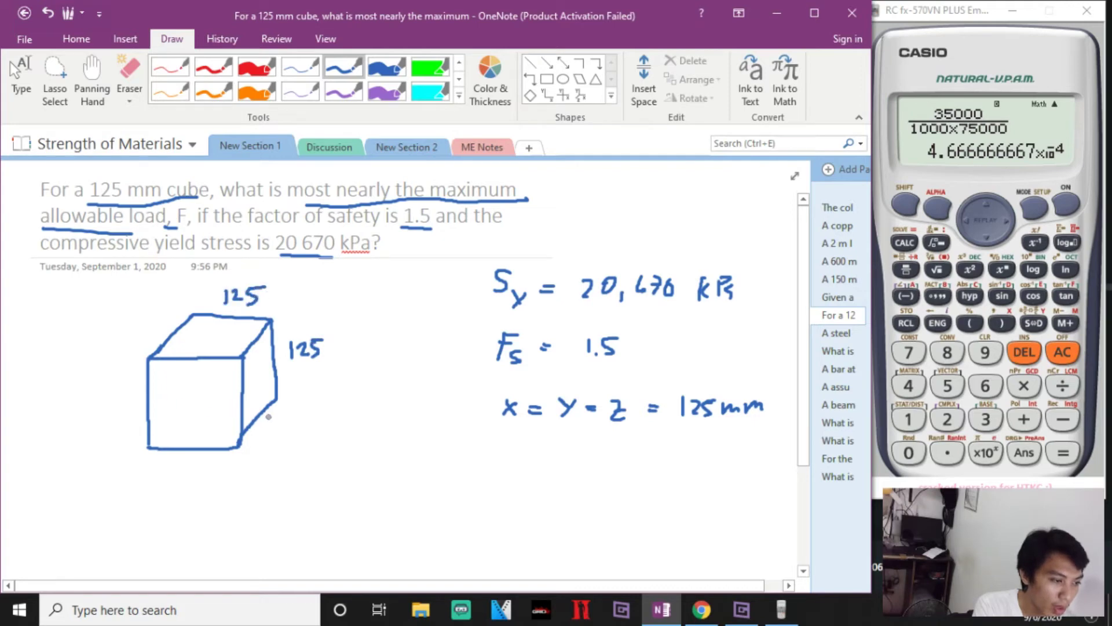
drag(257, 432, 254, 447)
mouse_move(260, 433)
mouse_down()
mouse_move(282, 441)
mouse_move(285, 426)
mouse_up()
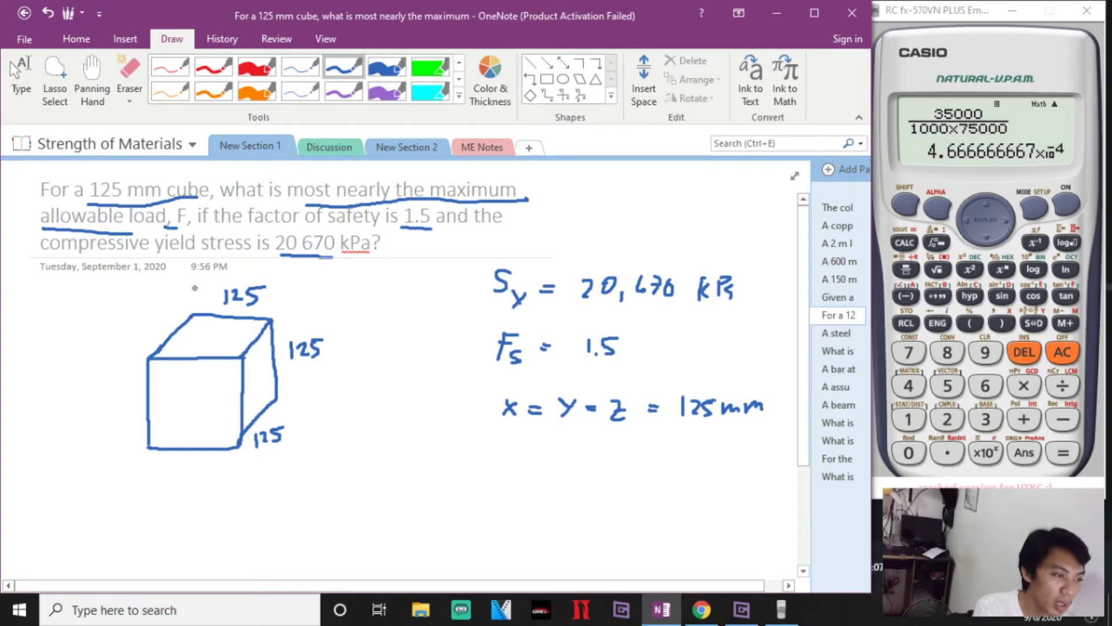
Step: In red ink, draw a downward force arrow F on the cube's top and start an Fs = line
click(213, 67)
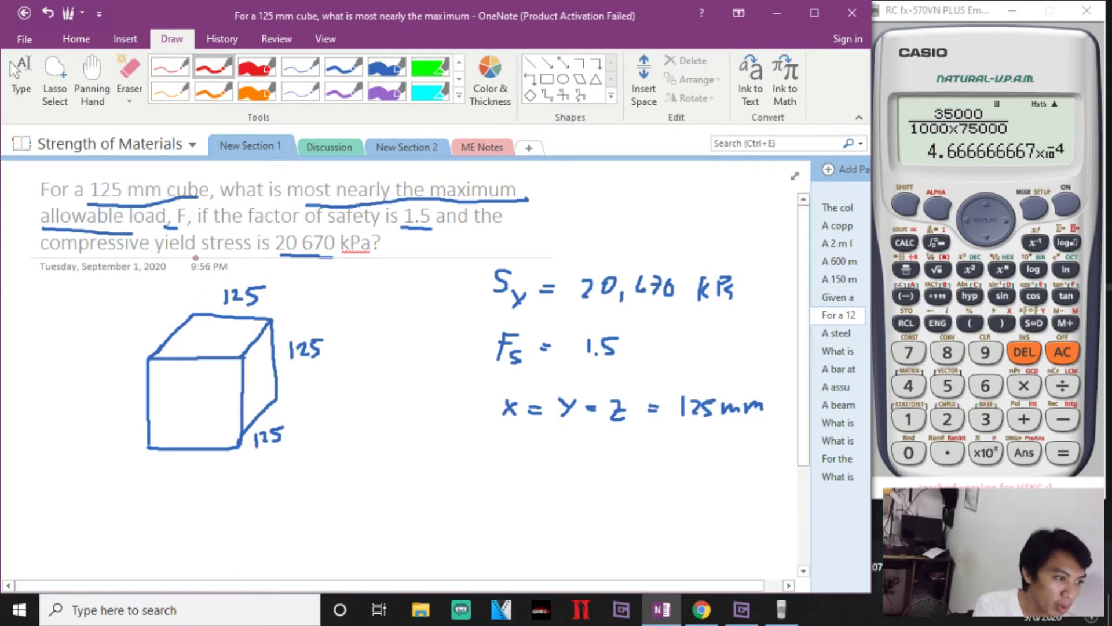
drag(205, 282, 204, 340)
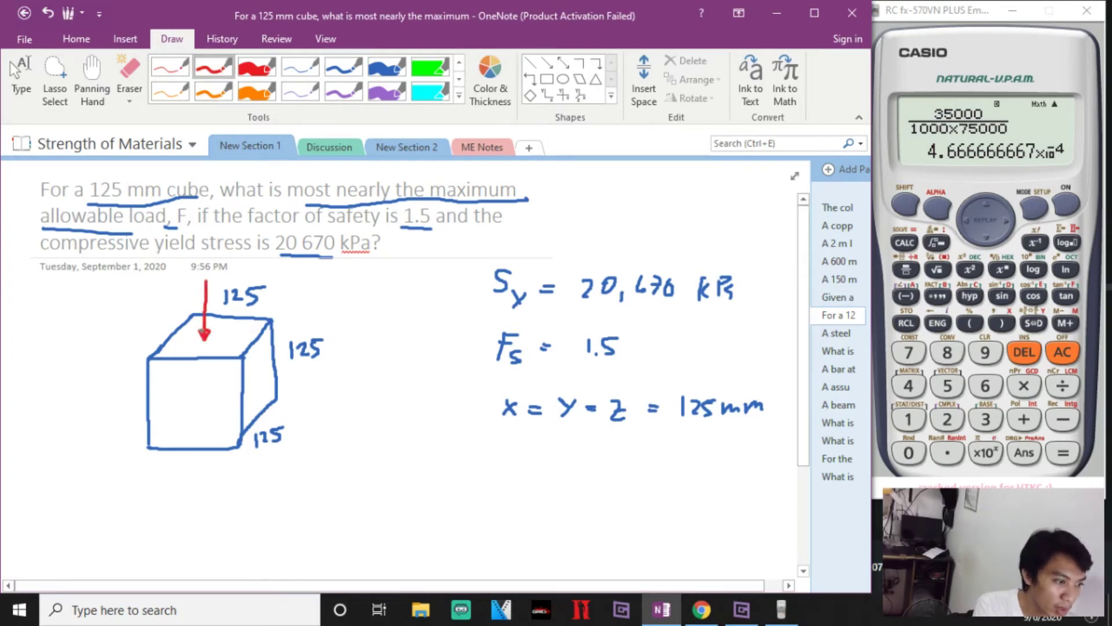
drag(185, 283, 184, 303)
drag(184, 284, 192, 292)
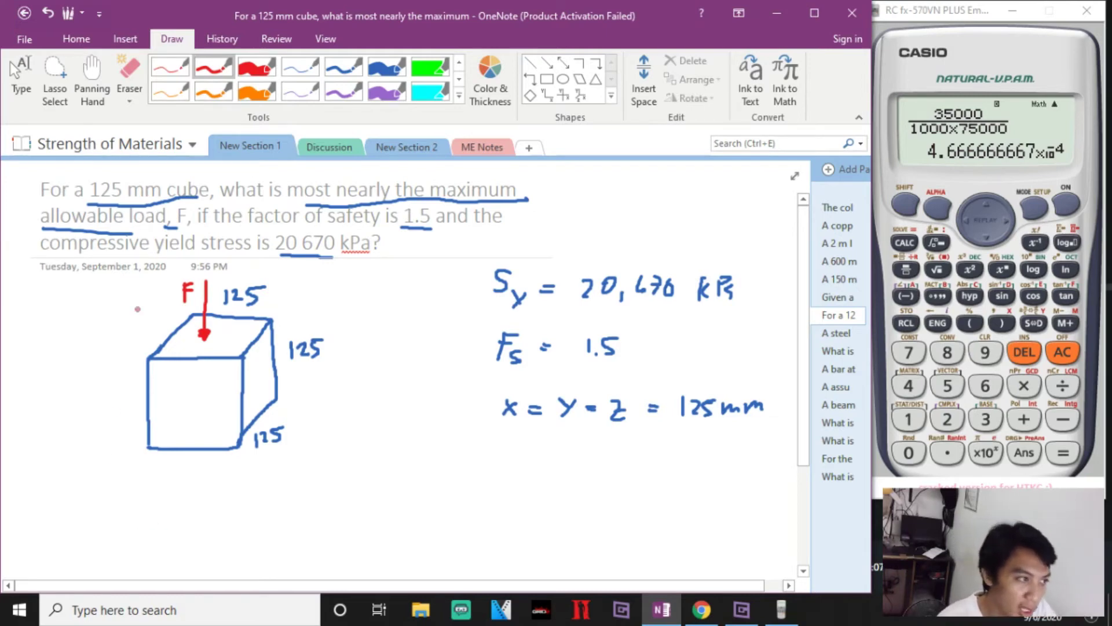
drag(210, 167, 314, 248)
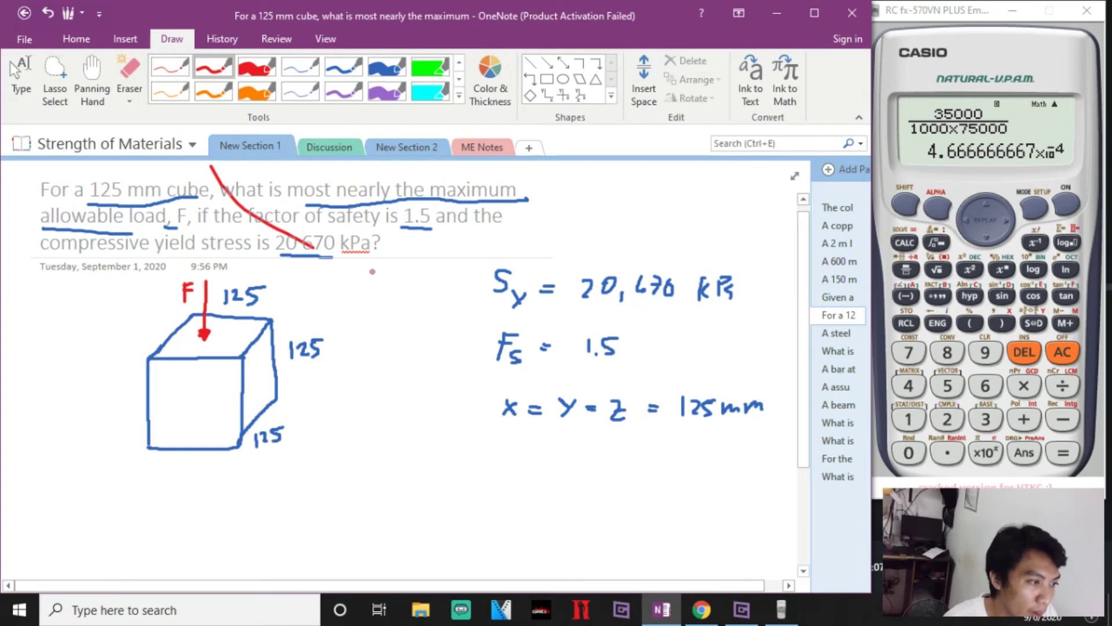
key(ctrl+z)
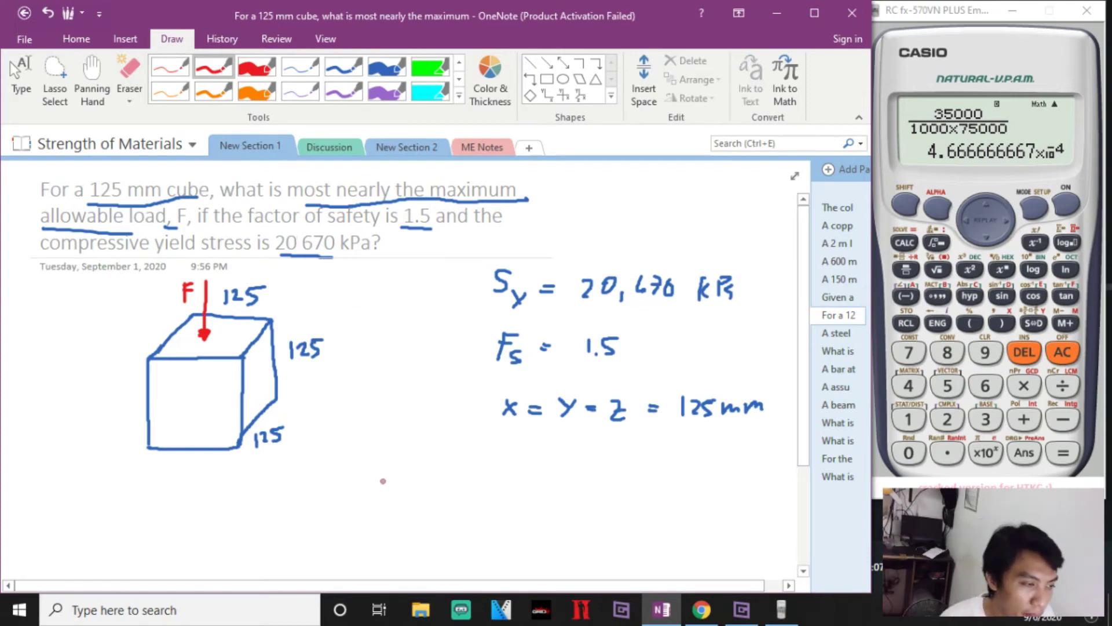
mouse_move(397, 459)
mouse_down()
mouse_move(386, 462)
mouse_move(391, 492)
mouse_move(398, 470)
mouse_move(404, 498)
mouse_move(438, 472)
mouse_up()
drag(428, 482, 439, 479)
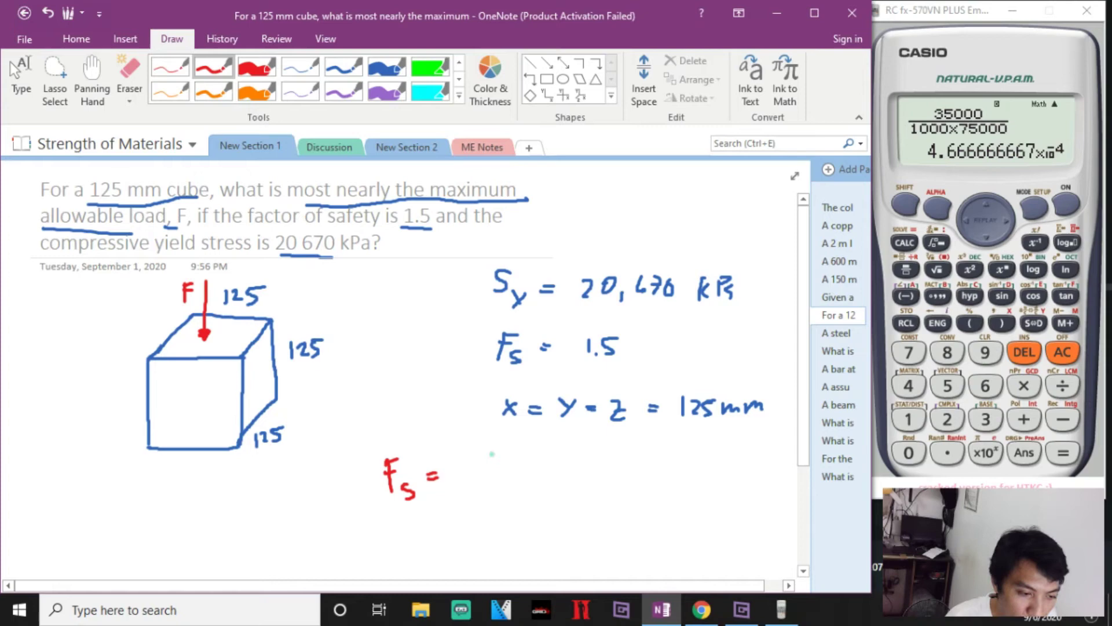
Step: Write Sy over a fraction bar with S ALLOWABLE beneath, after Fs =, in red
mouse_move(492, 454)
mouse_down()
mouse_move(479, 471)
mouse_move(508, 476)
mouse_up()
mouse_move(514, 465)
mouse_down()
mouse_move(505, 487)
mouse_move(539, 496)
mouse_move(489, 525)
mouse_move(487, 539)
mouse_up()
mouse_move(513, 524)
mouse_down()
mouse_move(513, 540)
mouse_move(524, 529)
mouse_up()
mouse_move(527, 521)
mouse_down()
mouse_move(533, 535)
mouse_move(569, 508)
mouse_move(579, 524)
mouse_move(587, 506)
mouse_move(592, 516)
mouse_up()
drag(586, 523, 608, 516)
drag(615, 496, 622, 514)
mouse_move(614, 496)
mouse_down()
mouse_move(630, 494)
mouse_move(634, 510)
mouse_up()
drag(538, 497, 639, 474)
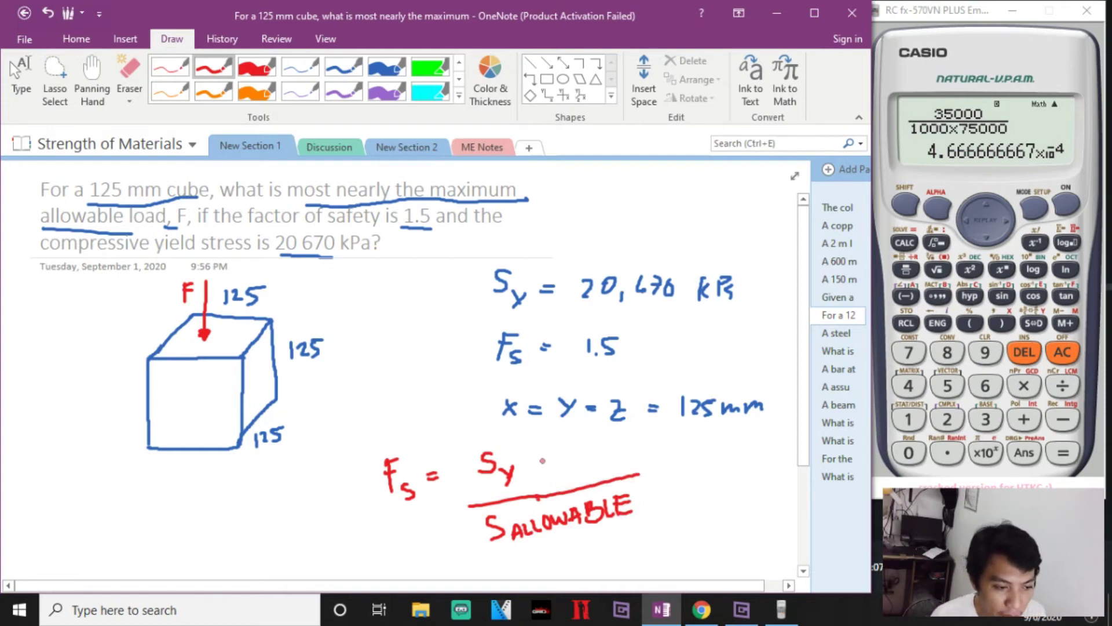
Step: Mark the Sy and S ALLOWABLE terms with small ticks, then return to blue ink
drag(445, 442, 463, 433)
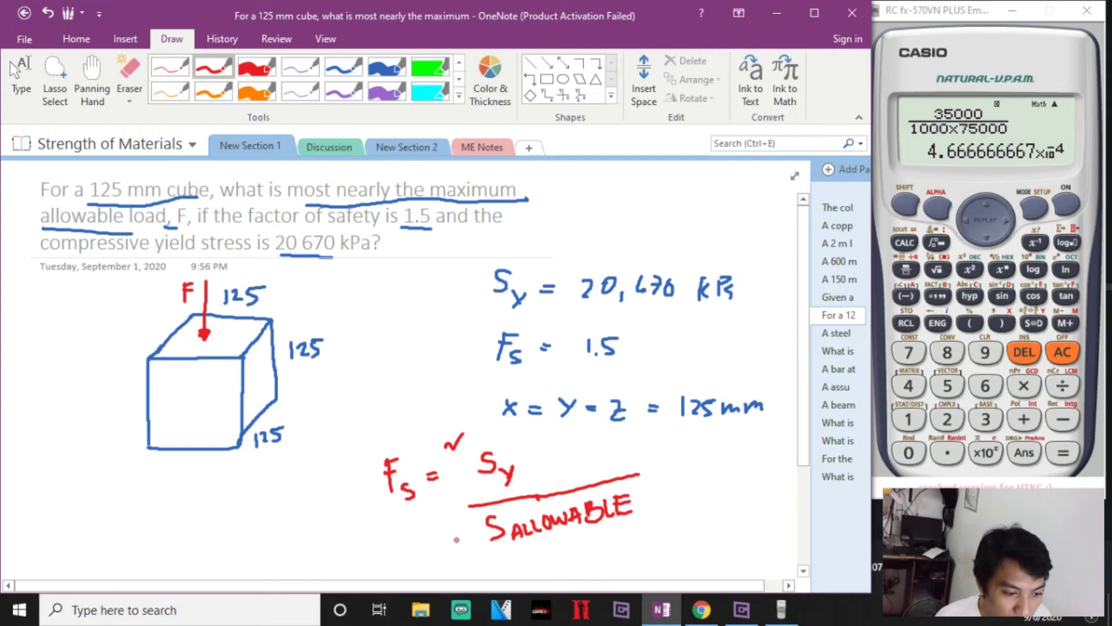
drag(457, 530, 479, 519)
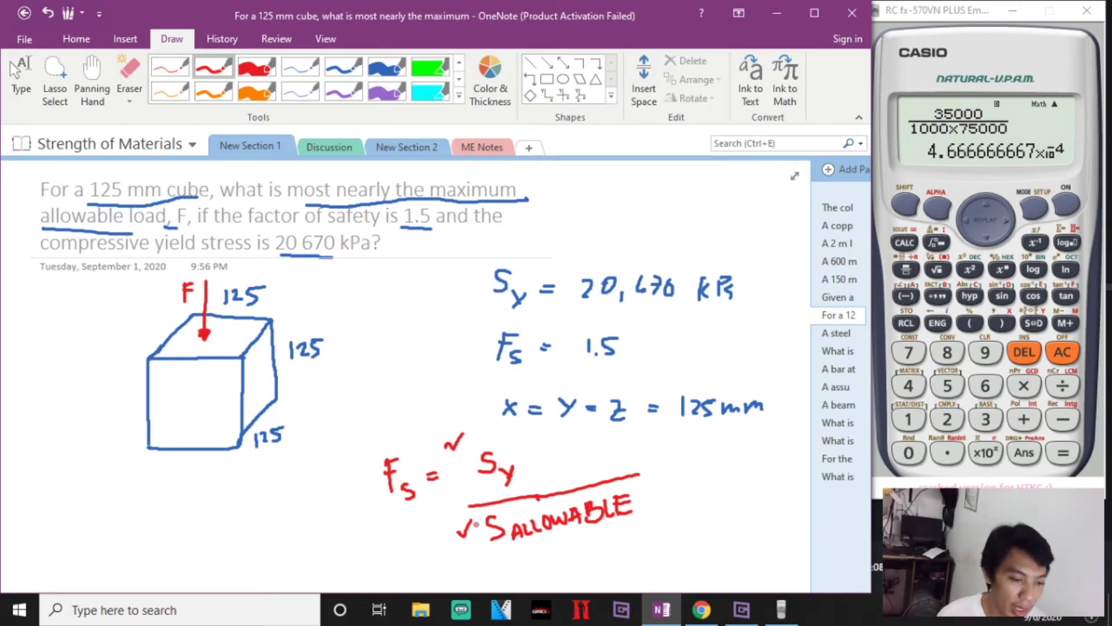
drag(459, 529, 478, 524)
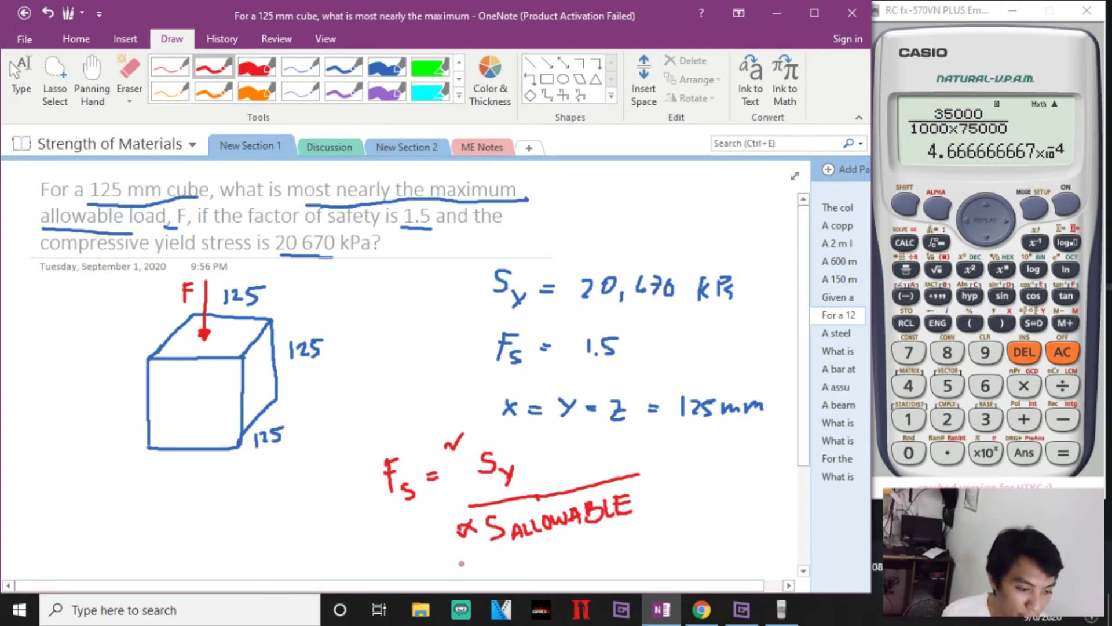
click(343, 66)
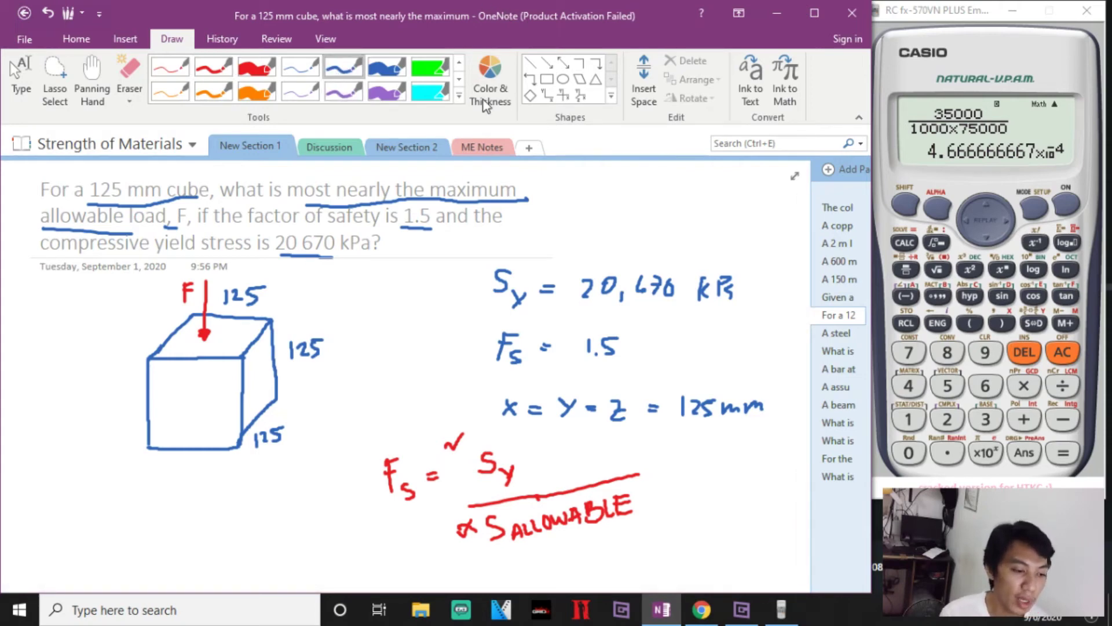
scroll(486, 87, down, 2)
scroll(477, 293, down, 3)
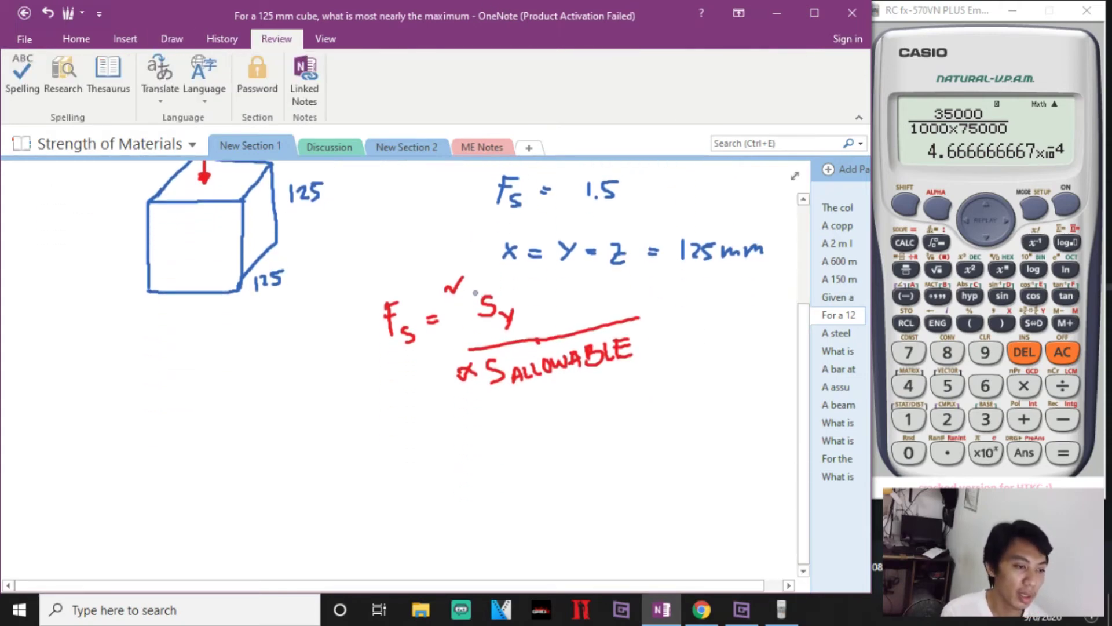
Step: Write S_A = Sy/Fs in blue on the left
mouse_move(51, 408)
mouse_down()
mouse_move(60, 405)
mouse_move(50, 423)
mouse_move(76, 436)
mouse_move(93, 424)
mouse_up()
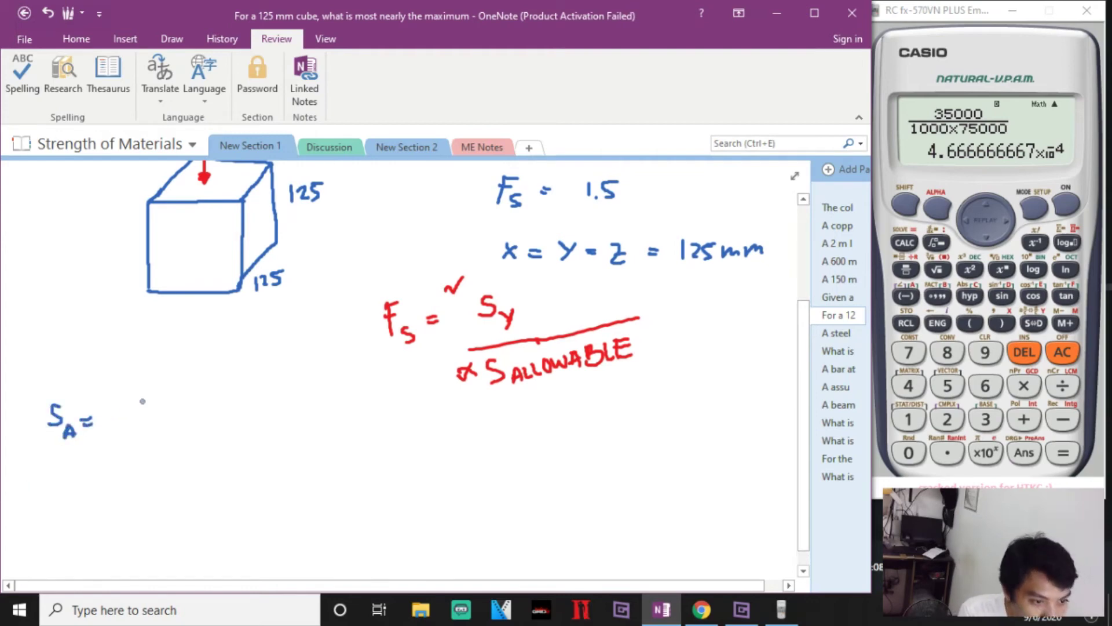
mouse_move(152, 389)
mouse_down()
mouse_move(143, 404)
mouse_move(157, 424)
mouse_move(191, 423)
mouse_move(156, 472)
mouse_move(164, 446)
mouse_up()
drag(153, 457, 167, 471)
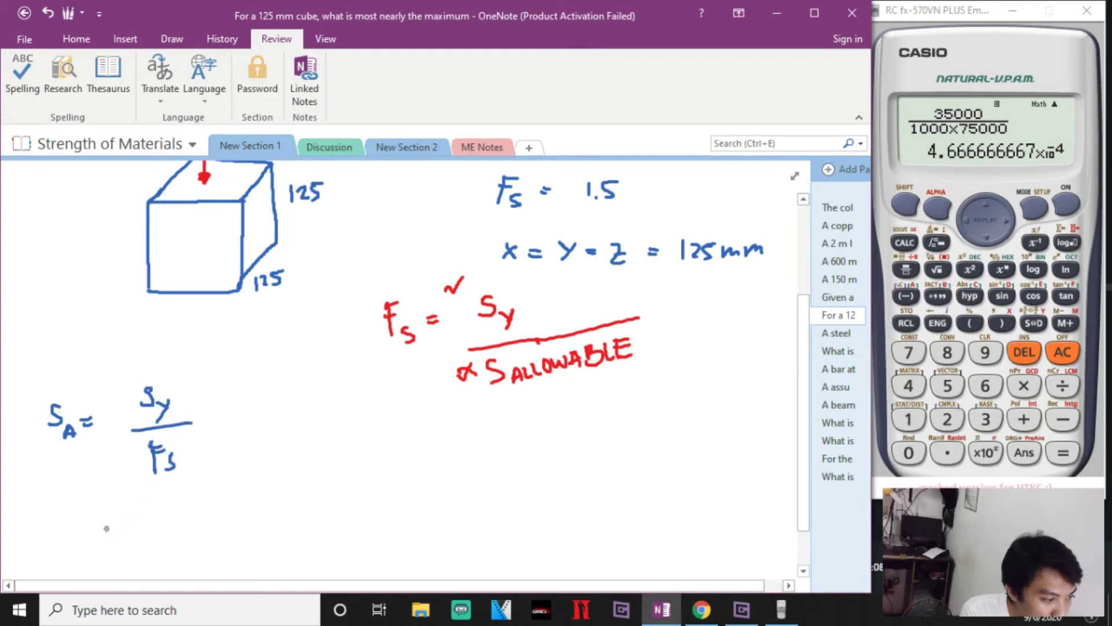
mouse_move(94, 524)
mouse_down()
mouse_move(109, 522)
mouse_move(109, 532)
mouse_up()
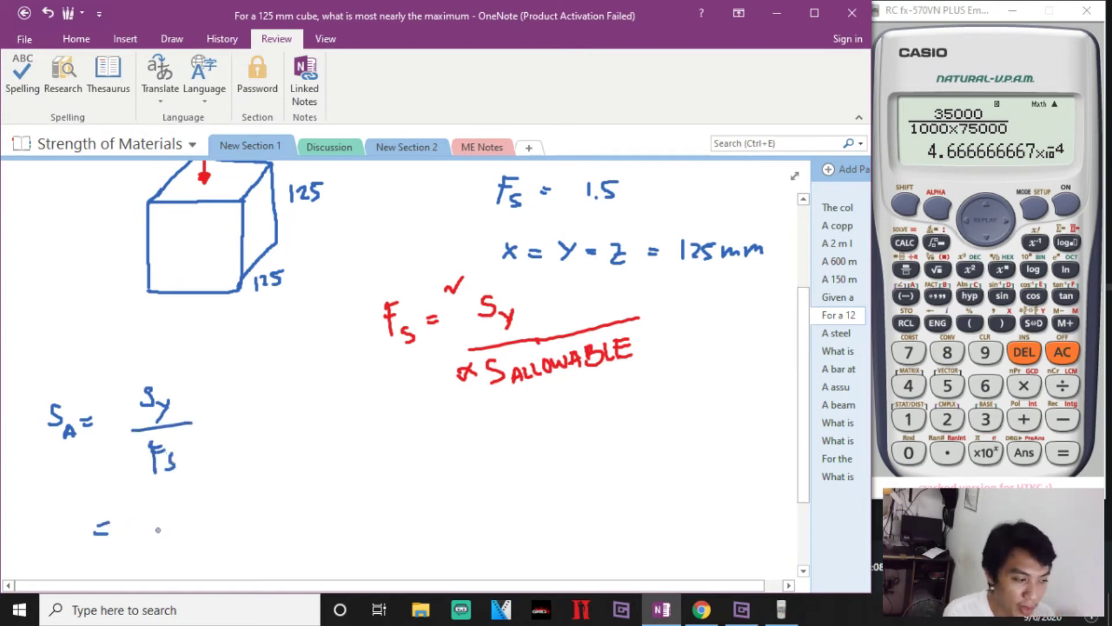
scroll(149, 483, up, 3)
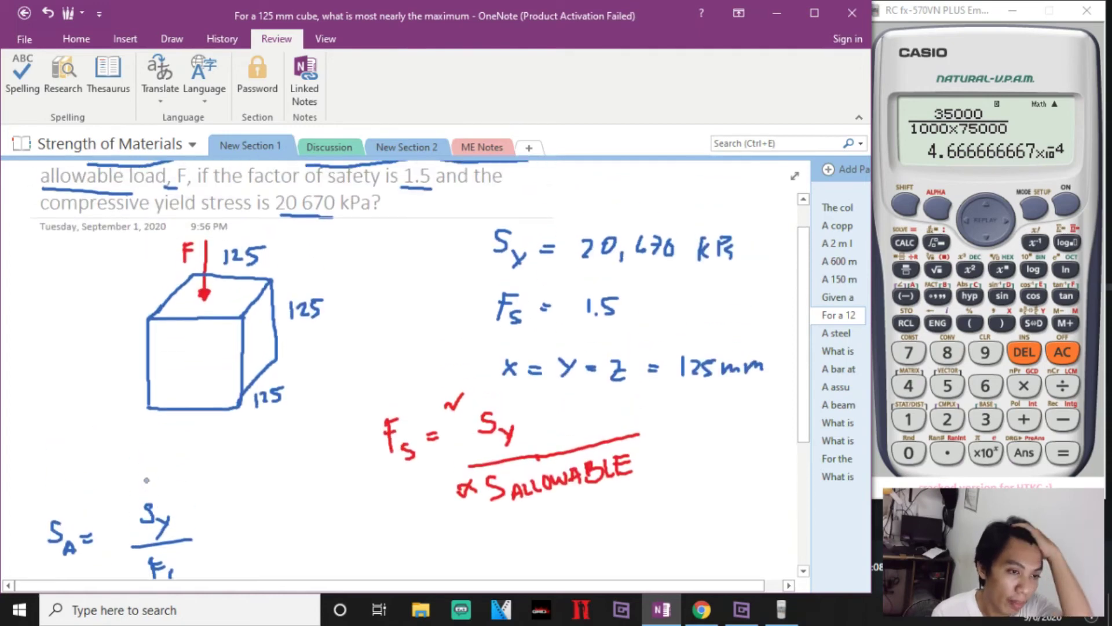
scroll(146, 492, down, 3)
scroll(145, 495, up, 2)
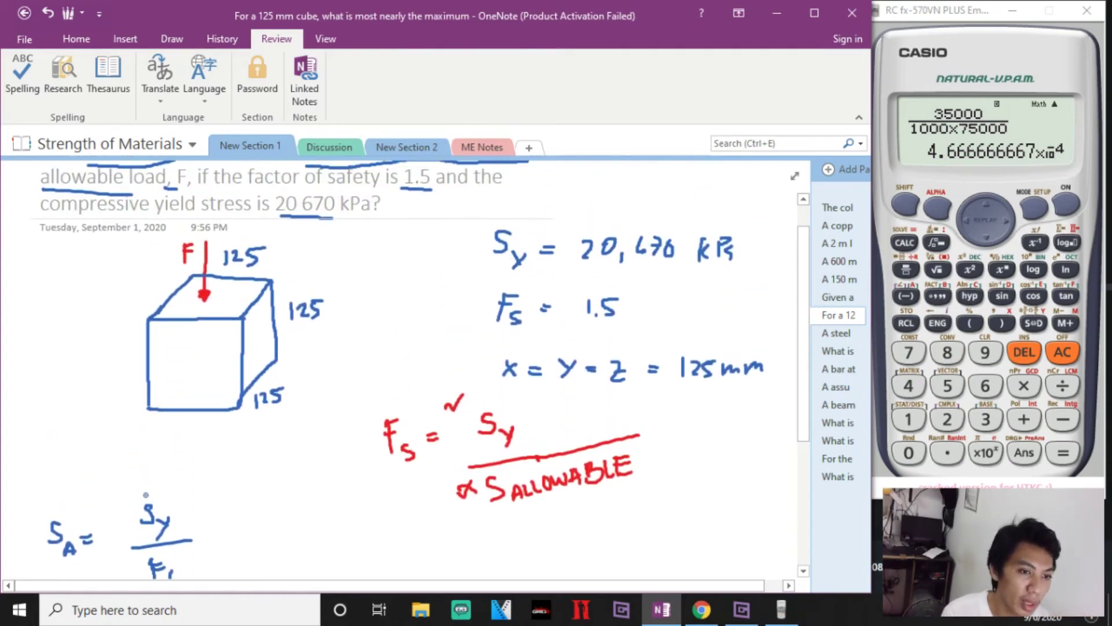
scroll(150, 495, down, 3)
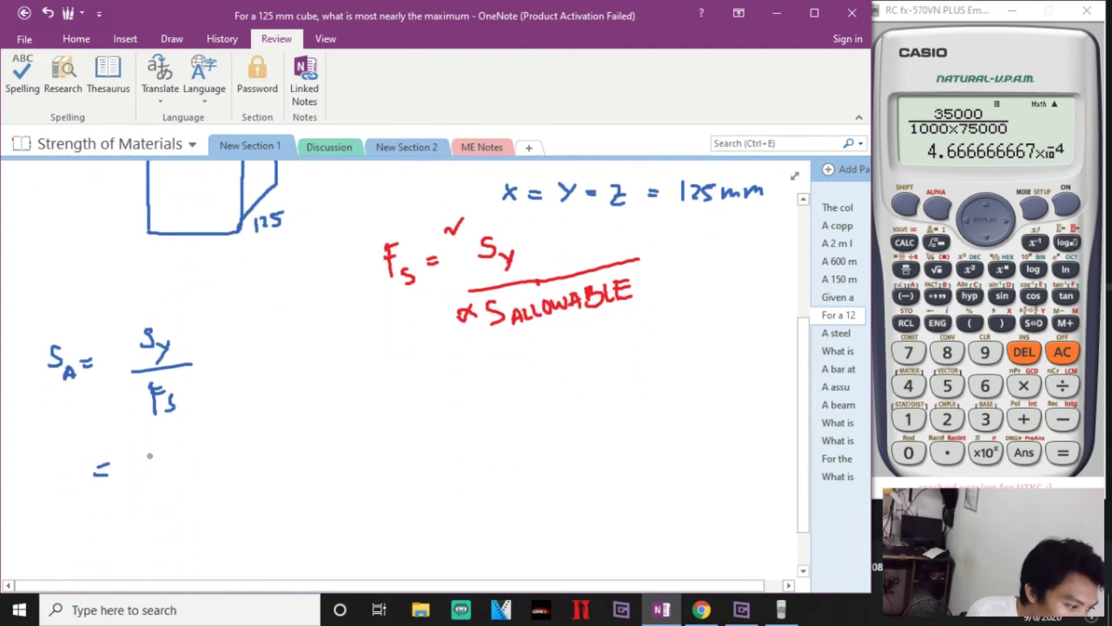
Step: Beneath it, substitute = 20,670 kPa over 1.5
drag(149, 456, 162, 474)
mouse_move(173, 454)
mouse_down()
mouse_move(167, 470)
mouse_move(174, 455)
mouse_up()
mouse_move(186, 472)
mouse_down()
mouse_move(183, 484)
mouse_move(208, 463)
mouse_up()
mouse_move(212, 451)
mouse_down()
mouse_move(226, 451)
mouse_move(216, 473)
mouse_move(237, 452)
mouse_move(267, 466)
mouse_up()
click(265, 466)
mouse_move(273, 447)
mouse_down()
mouse_move(285, 463)
mouse_move(296, 453)
mouse_up()
drag(300, 455, 311, 465)
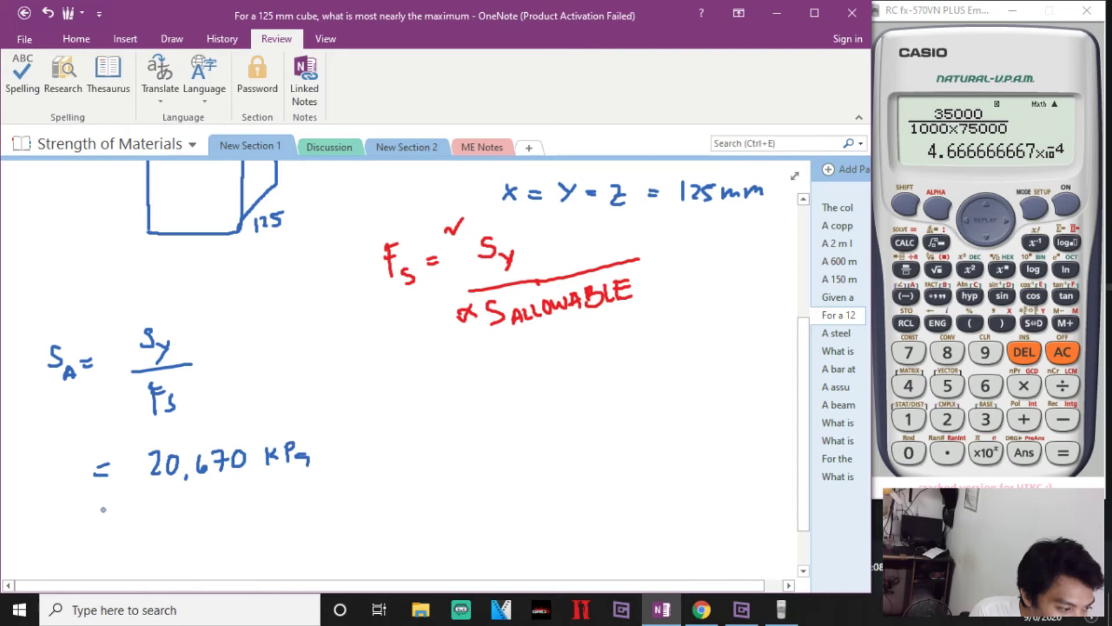
drag(145, 491, 314, 479)
click(201, 518)
mouse_move(187, 507)
mouse_down()
mouse_move(190, 521)
mouse_move(217, 519)
mouse_move(238, 501)
mouse_up()
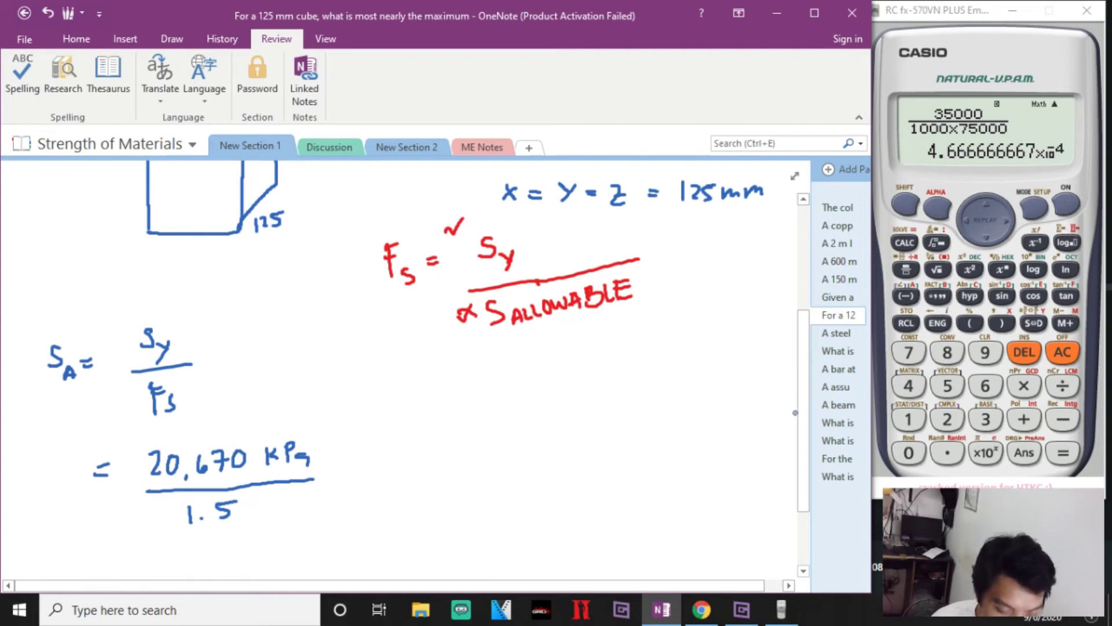
Step: Compute 20670 ÷ 1.5 = 13780 on the calculator
click(1058, 215)
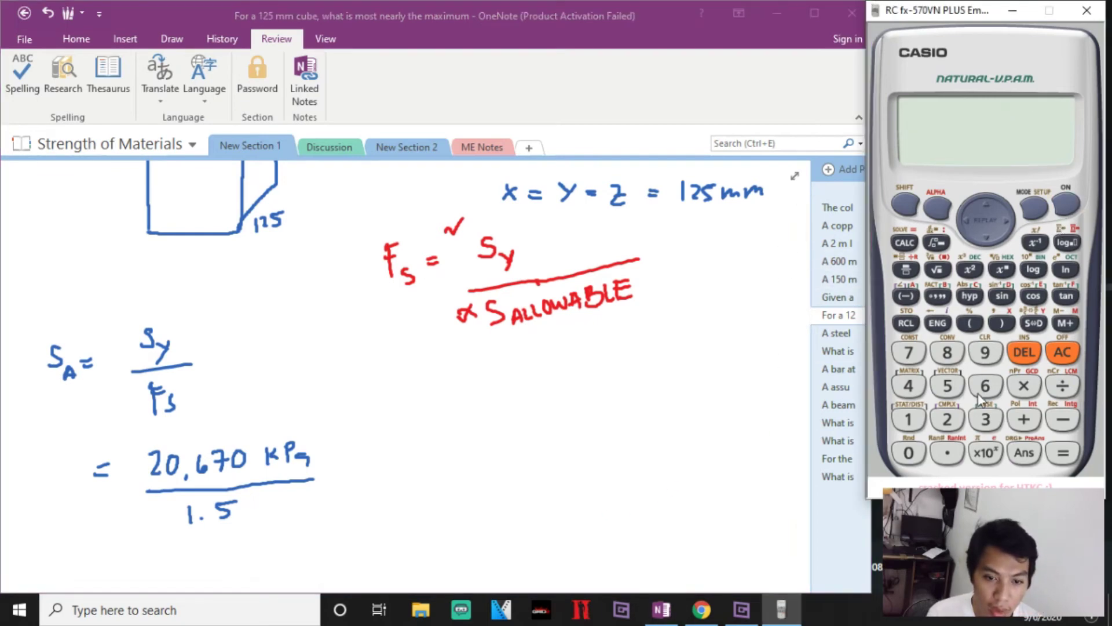
click(943, 416)
click(895, 458)
click(986, 386)
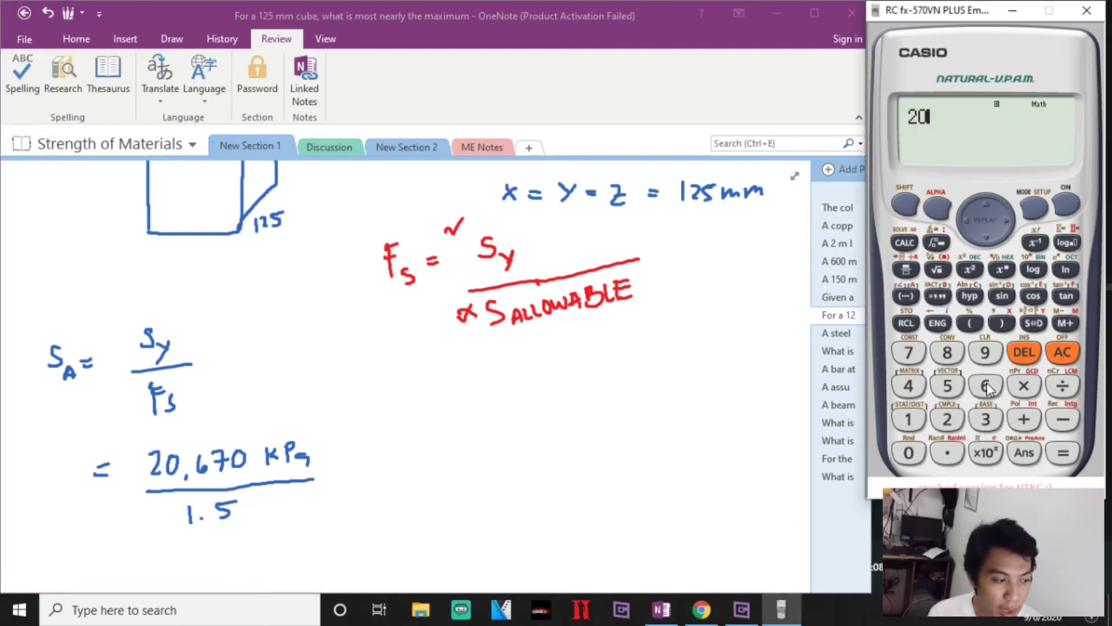
click(915, 359)
click(912, 455)
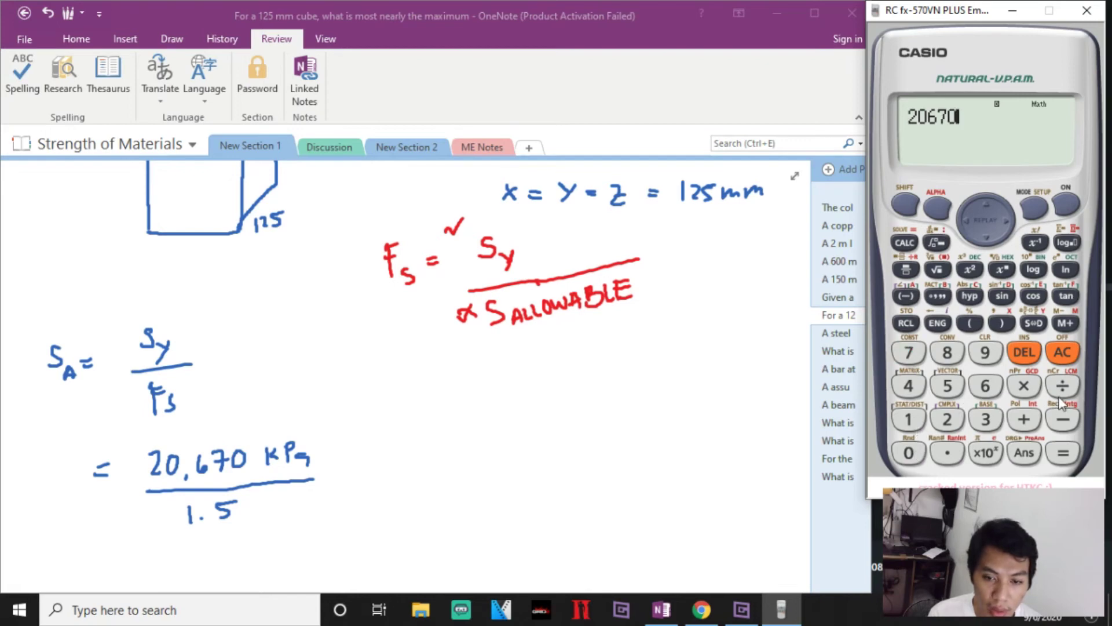
click(1063, 385)
click(910, 419)
click(947, 452)
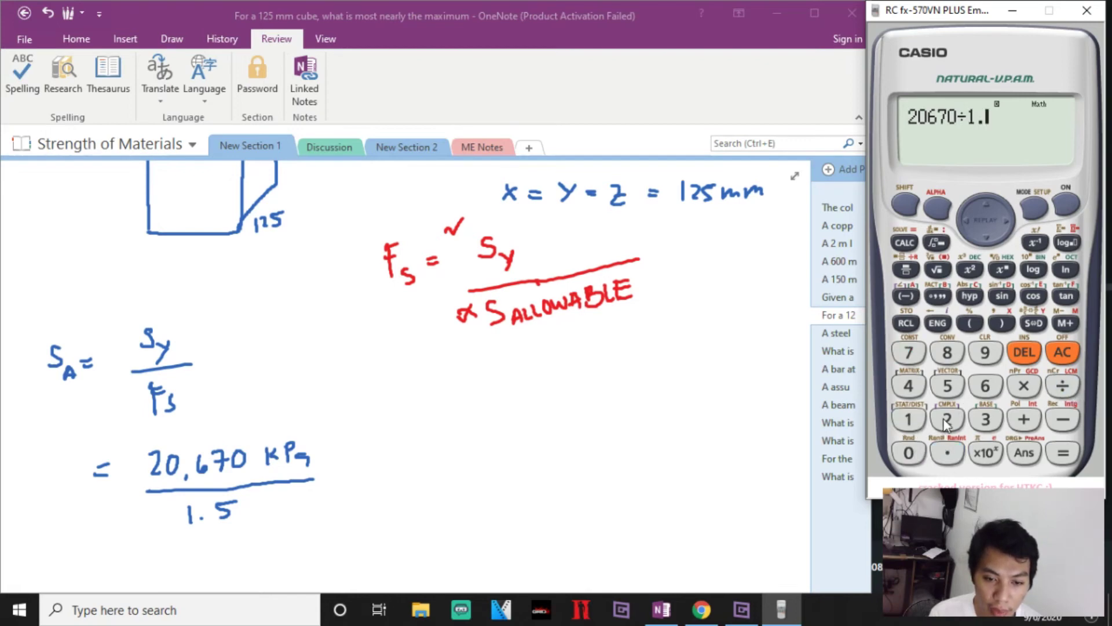
click(947, 386)
click(1065, 453)
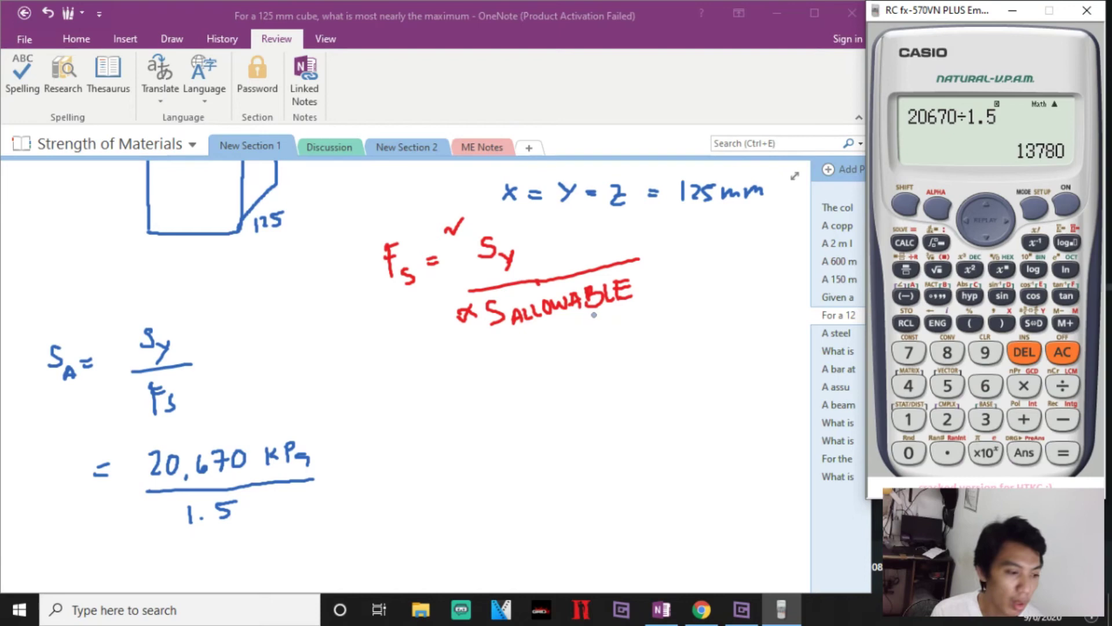
Step: Write '= 13780 kPa' after the fraction and underline it twice
click(339, 486)
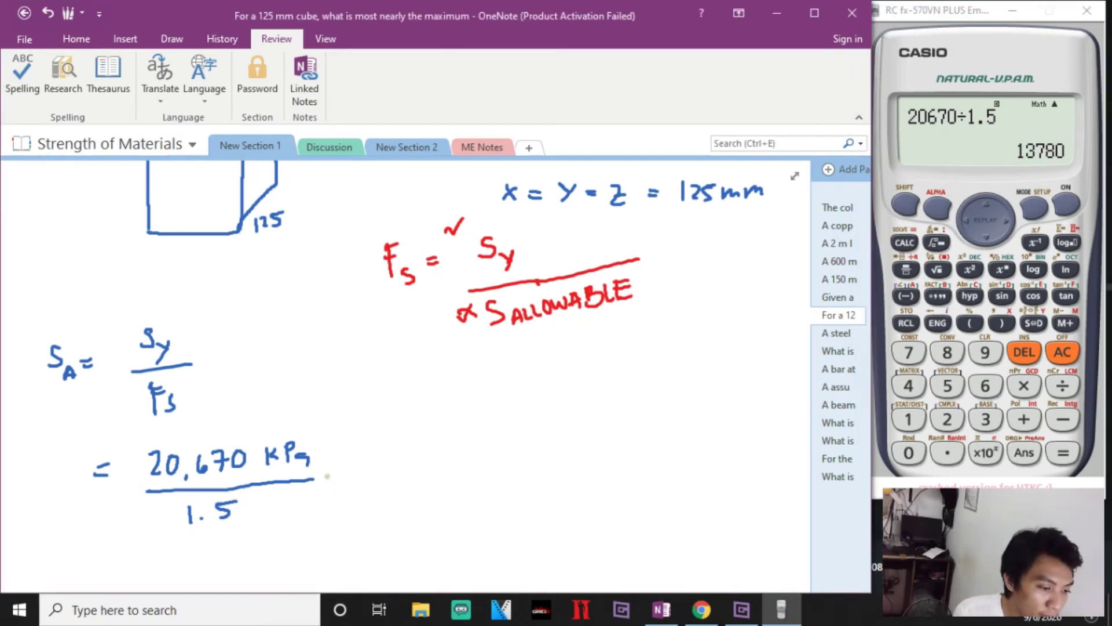
mouse_move(329, 477)
mouse_down()
mouse_move(424, 473)
mouse_move(433, 489)
mouse_move(472, 477)
mouse_move(477, 462)
mouse_move(487, 481)
mouse_up()
drag(487, 460, 504, 481)
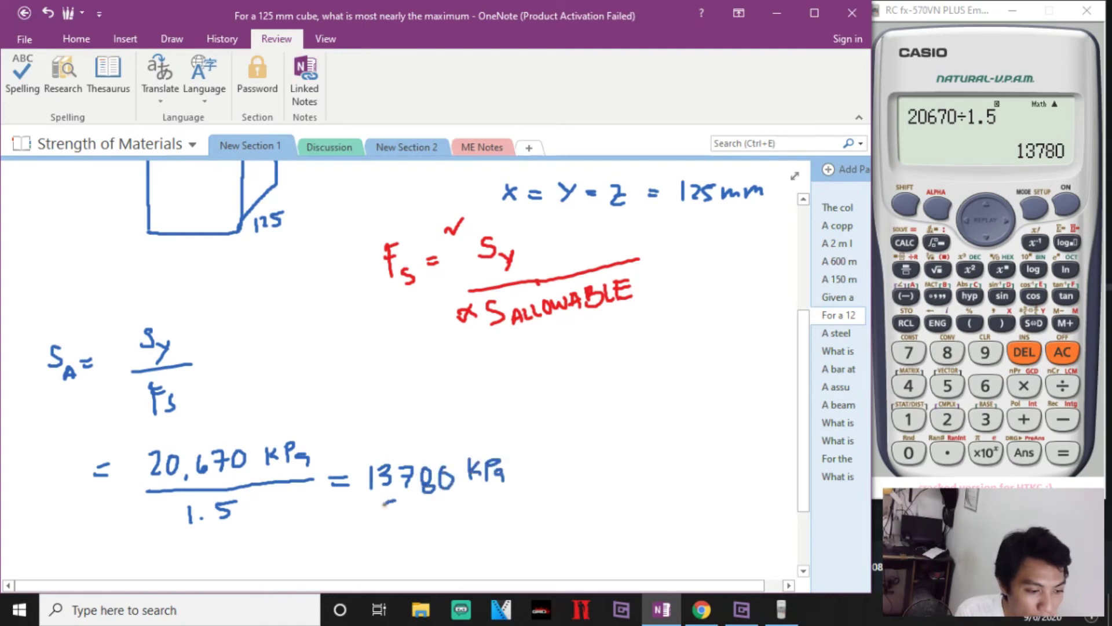
mouse_move(383, 506)
mouse_down()
mouse_move(503, 497)
mouse_move(484, 513)
mouse_up()
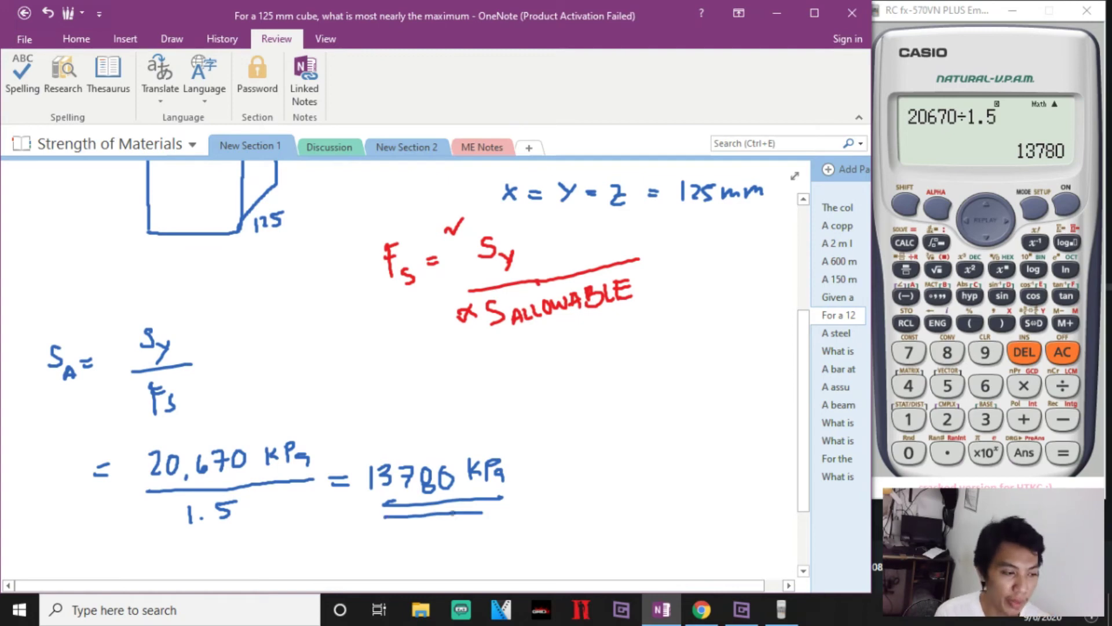
Step: Hatch the cube's loaded top face with the pen
scroll(441, 515, down, 3)
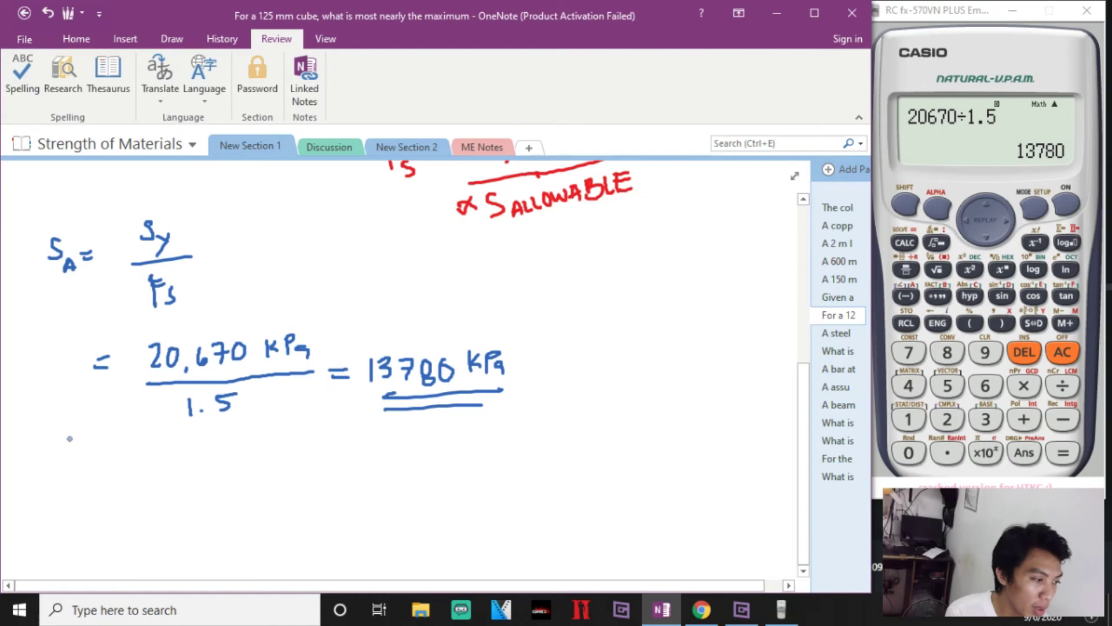
scroll(70, 438, up, 9)
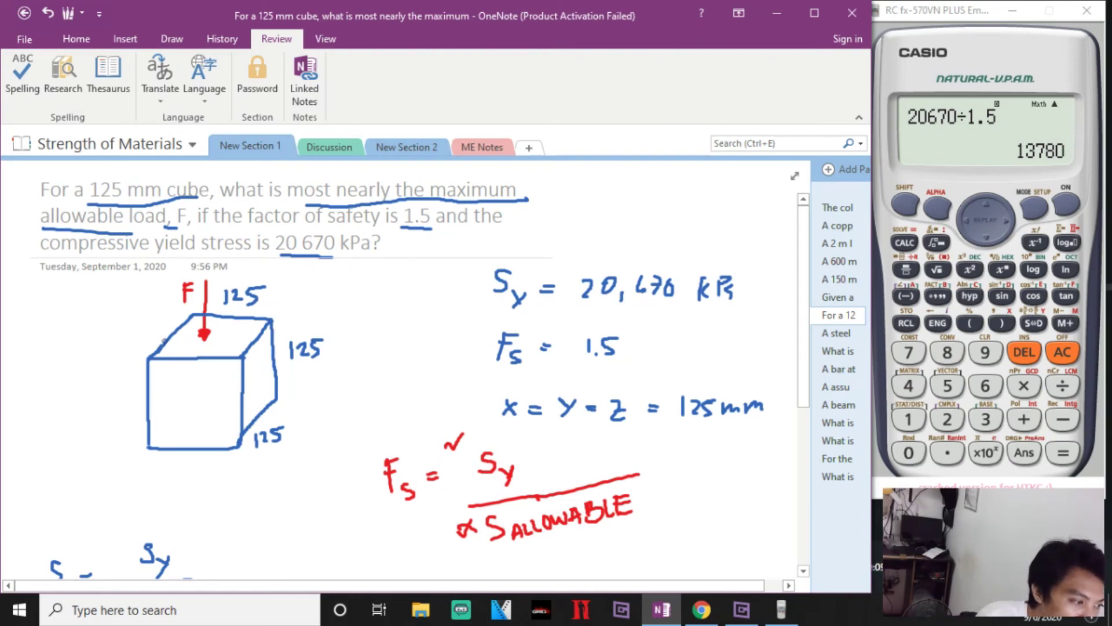
mouse_move(168, 341)
mouse_down()
mouse_move(166, 365)
mouse_move(183, 357)
mouse_up()
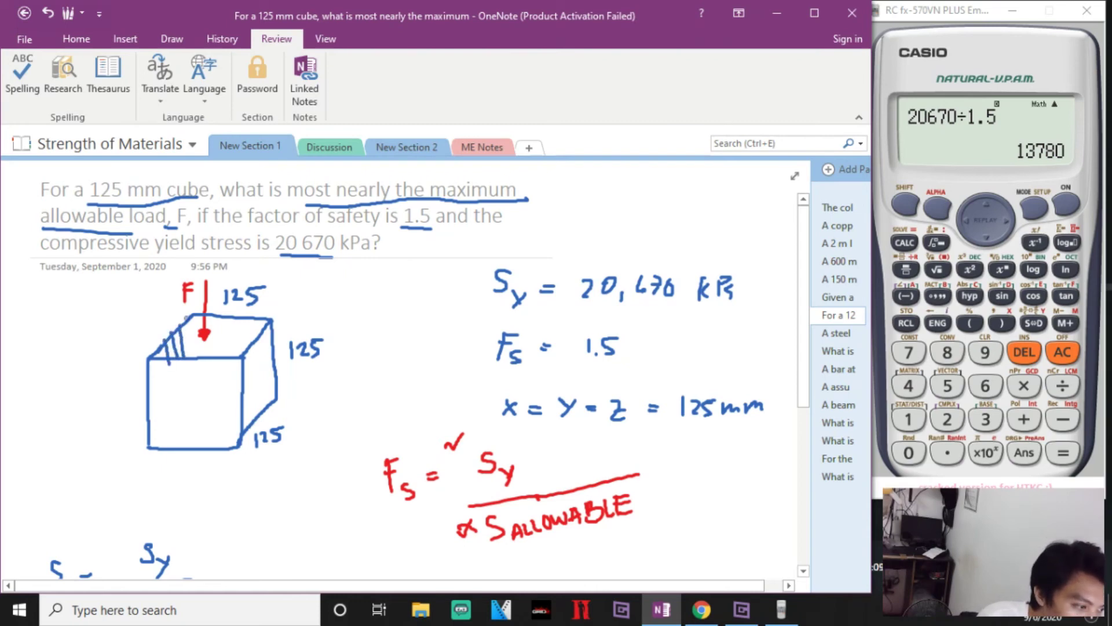
mouse_move(192, 317)
mouse_down()
mouse_move(191, 354)
mouse_move(220, 336)
mouse_move(226, 363)
mouse_move(211, 357)
mouse_move(226, 332)
mouse_move(232, 348)
mouse_up()
mouse_move(238, 316)
mouse_down()
mouse_move(244, 366)
mouse_move(259, 336)
mouse_up()
Step: Extend S_A = Sy/Fs with '= F/A'
scroll(211, 399, down, 4)
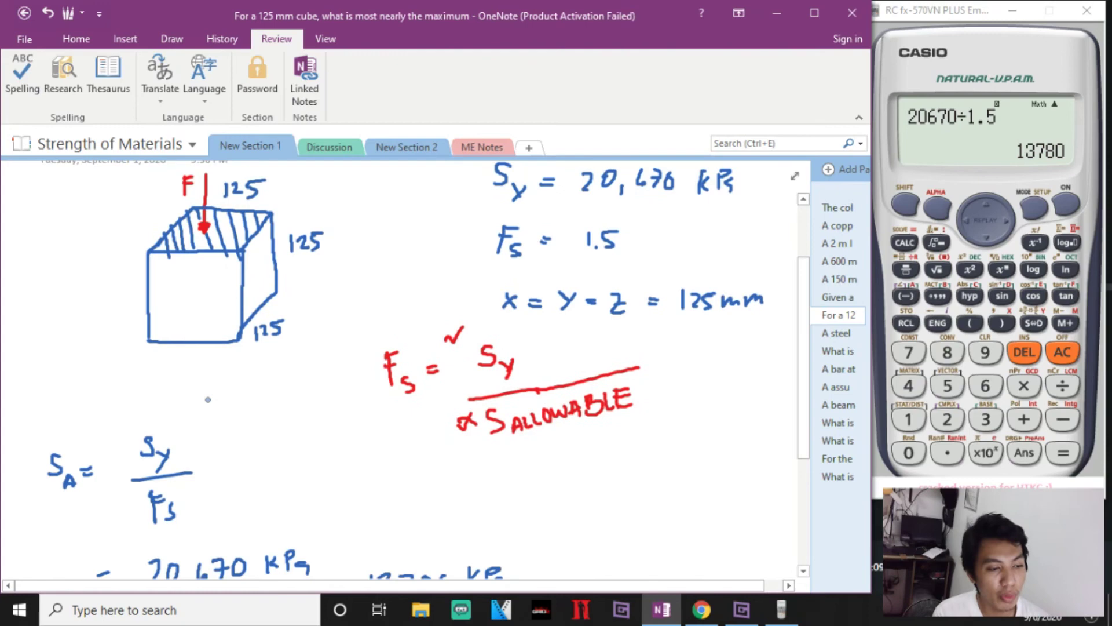
scroll(210, 399, down, 1)
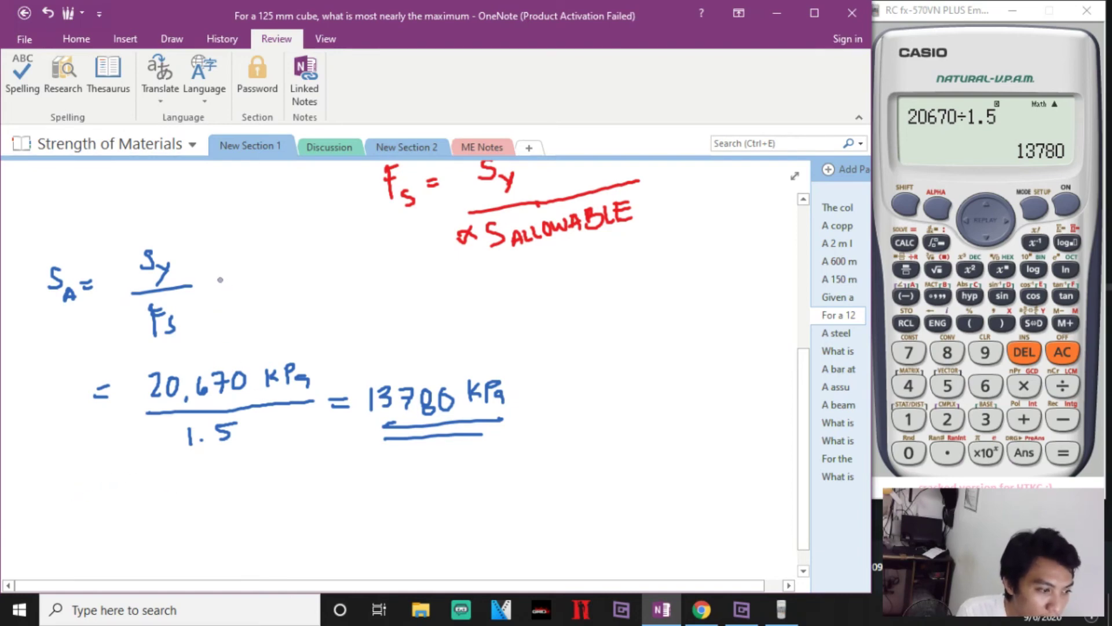
mouse_move(216, 272)
mouse_down()
mouse_move(260, 270)
mouse_move(276, 248)
mouse_up()
mouse_move(263, 262)
mouse_down()
mouse_move(289, 282)
mouse_move(255, 322)
mouse_move(269, 319)
mouse_up()
drag(254, 316, 267, 316)
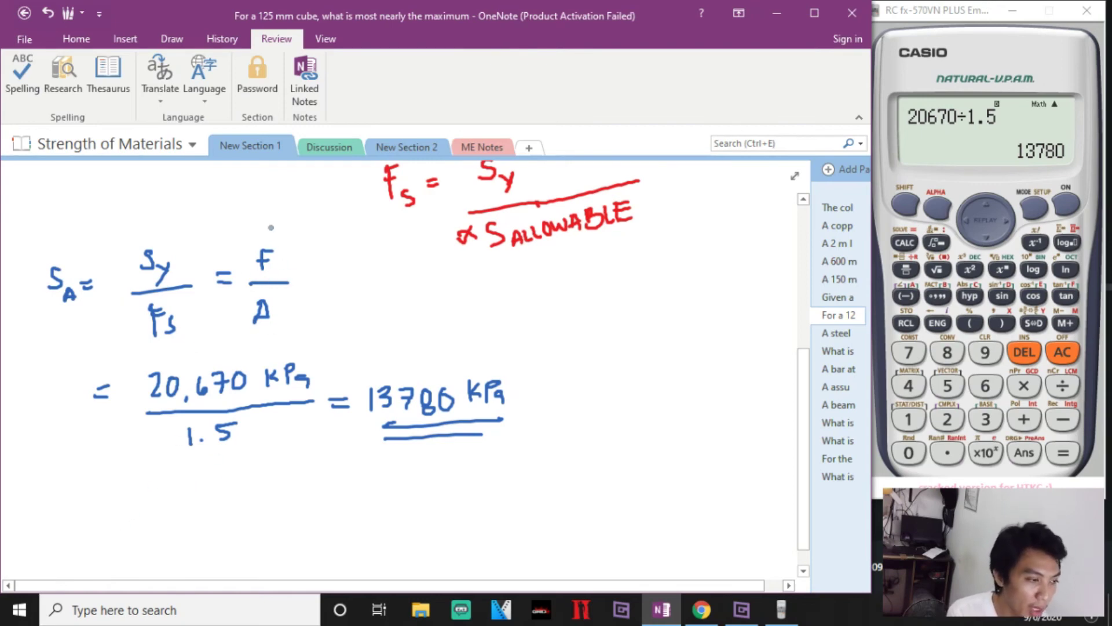
Step: Write the force equation 'F = S_A · A_p' below the 13780 kPa result
mouse_move(92, 493)
mouse_down()
mouse_move(95, 524)
mouse_move(106, 496)
mouse_up()
drag(93, 510, 124, 507)
mouse_move(115, 515)
mouse_down()
mouse_move(165, 514)
mouse_move(181, 526)
mouse_up()
drag(172, 521, 180, 521)
mouse_move(227, 490)
mouse_down()
mouse_move(220, 511)
mouse_move(234, 509)
mouse_up()
drag(223, 502, 248, 524)
drag(247, 507, 247, 517)
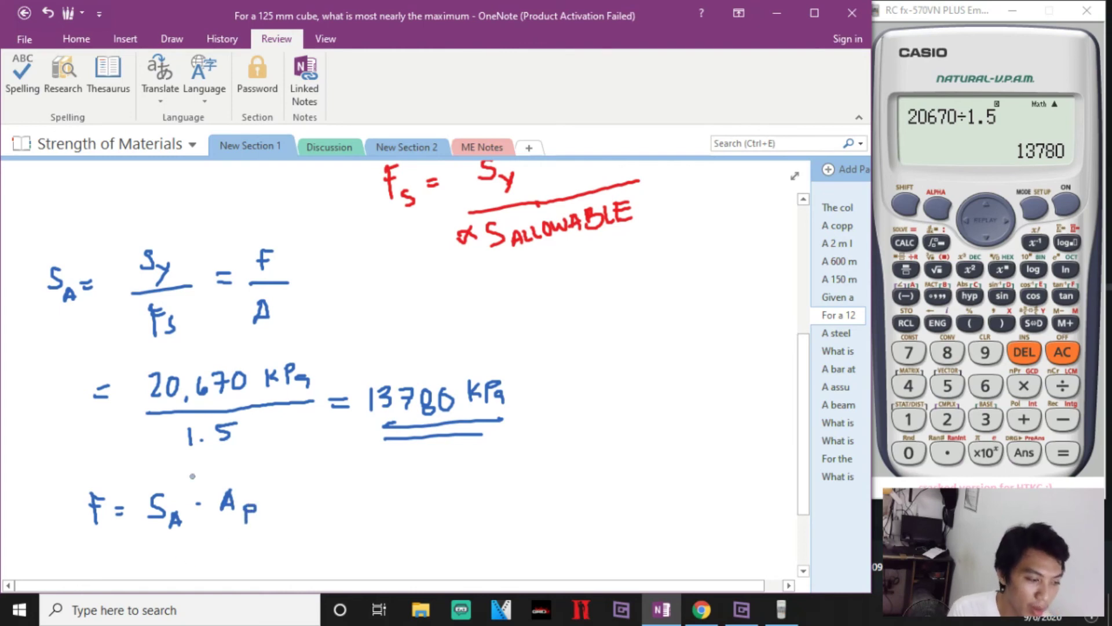
scroll(192, 476, down, 4)
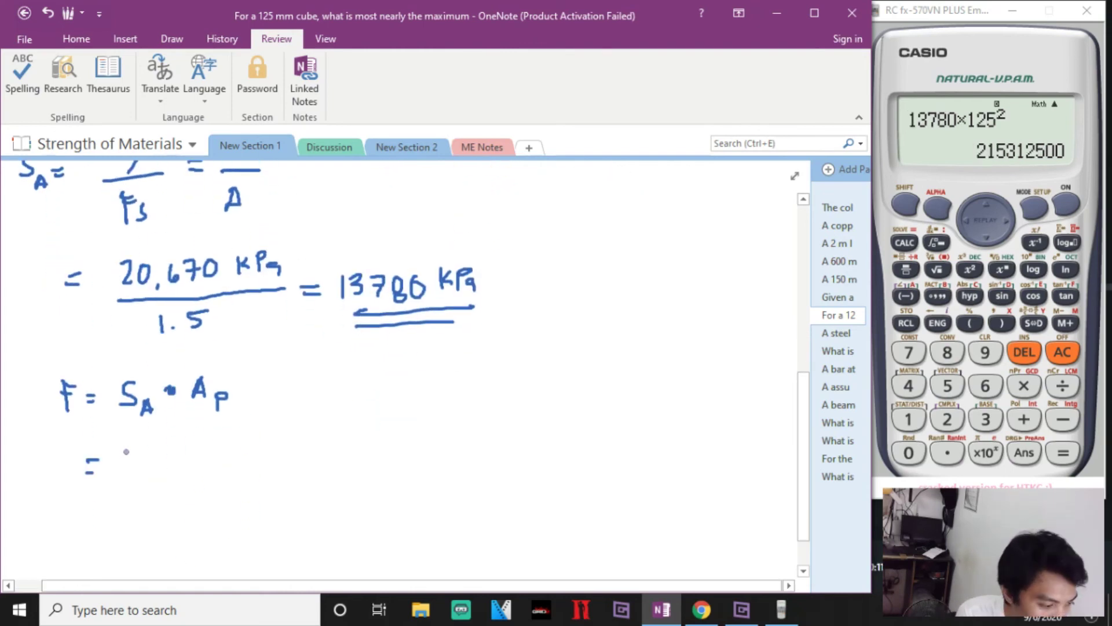
Step: Write '= 13780 kN/m² (125/1000 m × 125/1000 m)' as the substitution
mouse_move(129, 452)
mouse_down()
mouse_move(131, 471)
mouse_move(168, 476)
mouse_move(185, 446)
mouse_move(232, 460)
mouse_move(259, 438)
mouse_up()
drag(224, 474, 265, 468)
mouse_move(232, 486)
mouse_down()
mouse_move(235, 501)
mouse_move(264, 492)
mouse_up()
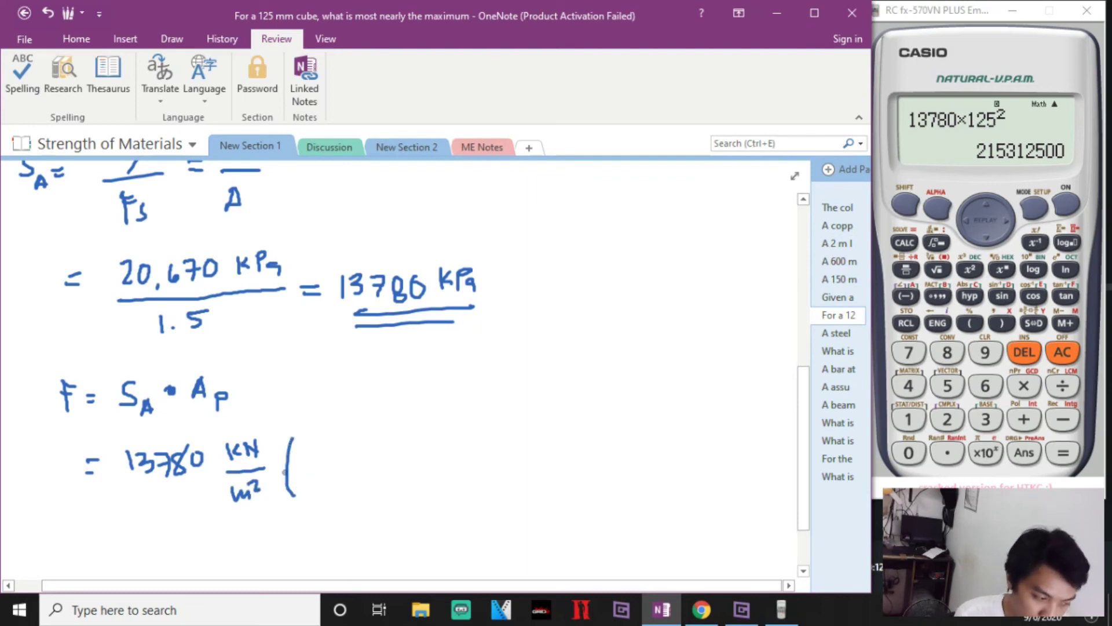
mouse_move(307, 442)
mouse_down()
mouse_move(308, 461)
mouse_move(343, 471)
mouse_move(337, 482)
mouse_up()
drag(346, 480, 362, 483)
drag(339, 468, 453, 458)
mouse_move(456, 442)
mouse_down()
mouse_move(484, 445)
mouse_move(493, 461)
mouse_move(463, 480)
mouse_move(478, 477)
mouse_up()
mouse_move(490, 471)
mouse_down()
mouse_move(524, 460)
mouse_move(537, 481)
mouse_up()
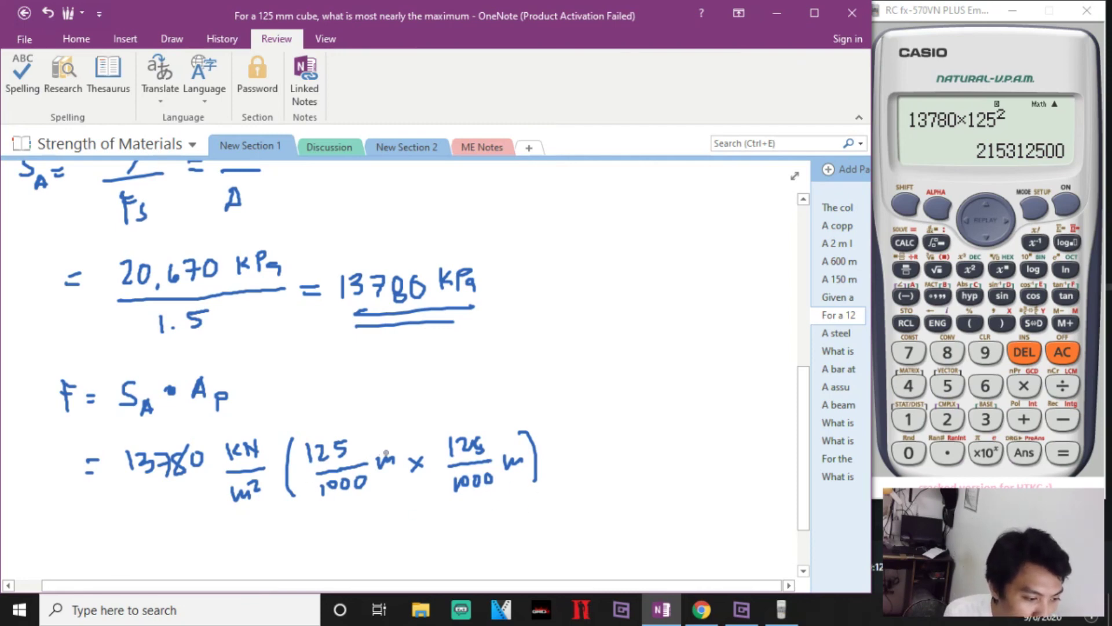
Step: Strike through the m² and both metre units, then add a trailing equals sign
drag(382, 454, 395, 450)
drag(258, 481, 237, 513)
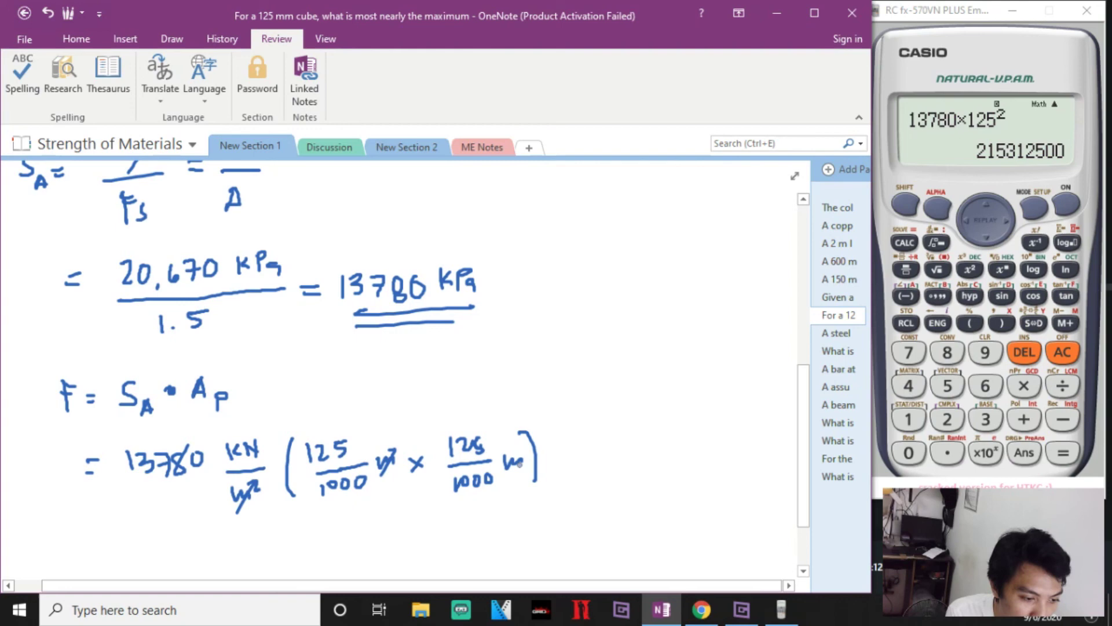
mouse_move(522, 452)
mouse_down()
mouse_move(508, 479)
mouse_move(580, 451)
mouse_up()
drag(553, 467, 581, 462)
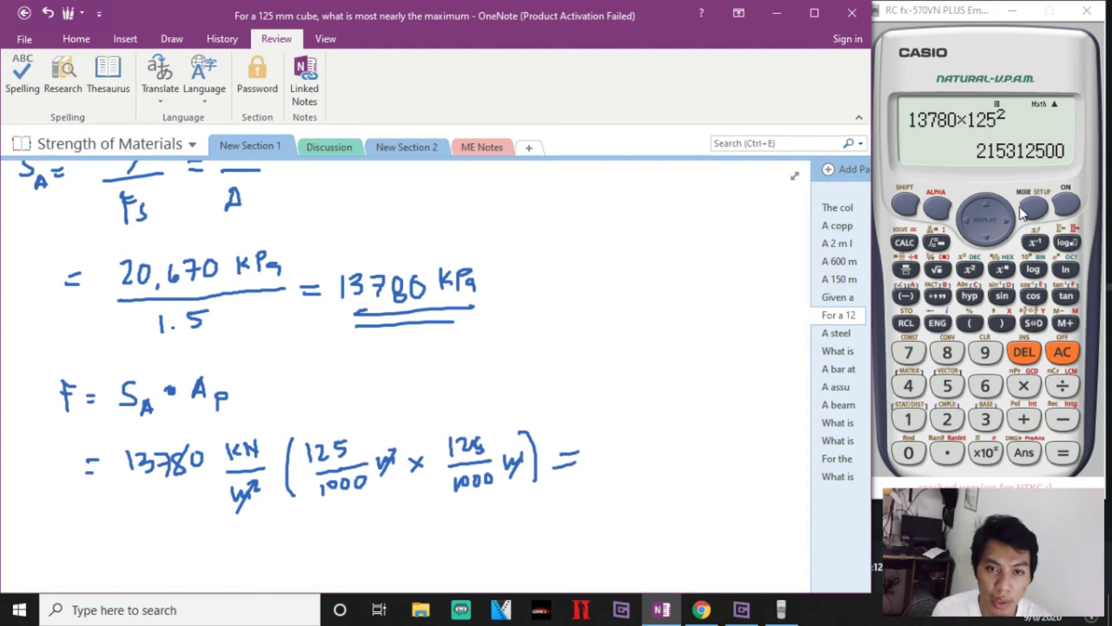
Step: Edit the calculator expression to 13780×(125/1000)² and evaluate it, giving 3445/16
click(962, 216)
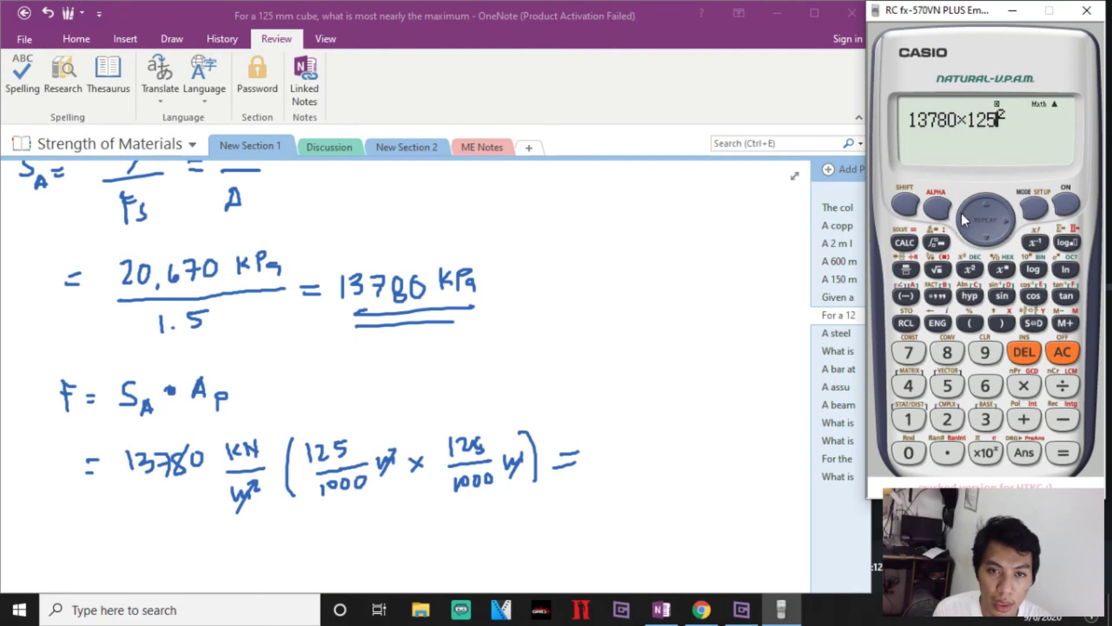
click(905, 269)
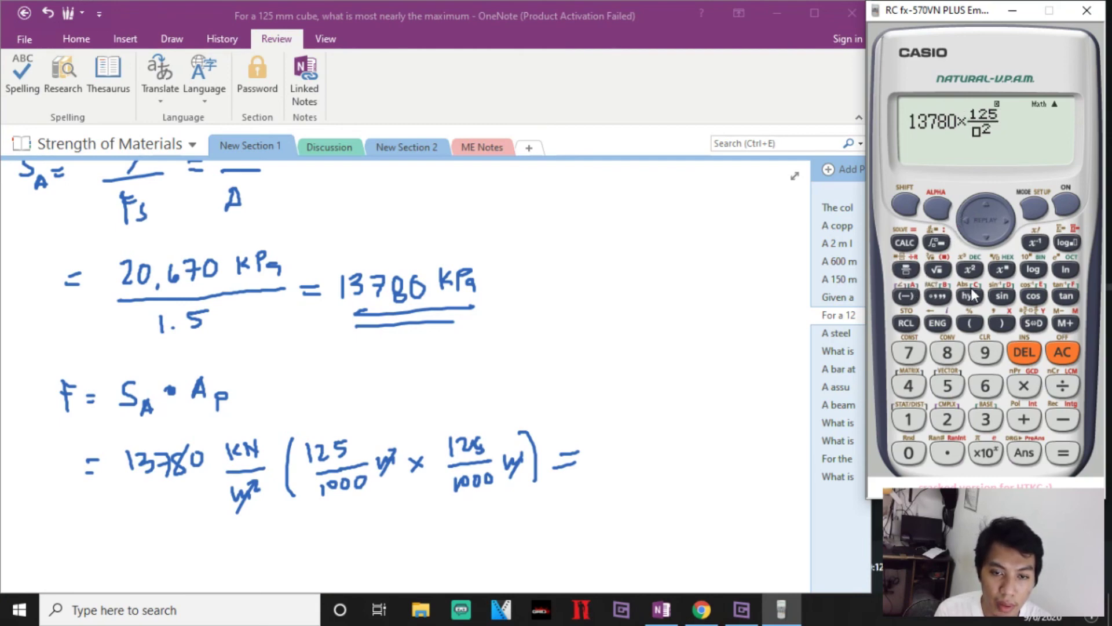
click(909, 419)
click(909, 454)
click(909, 453)
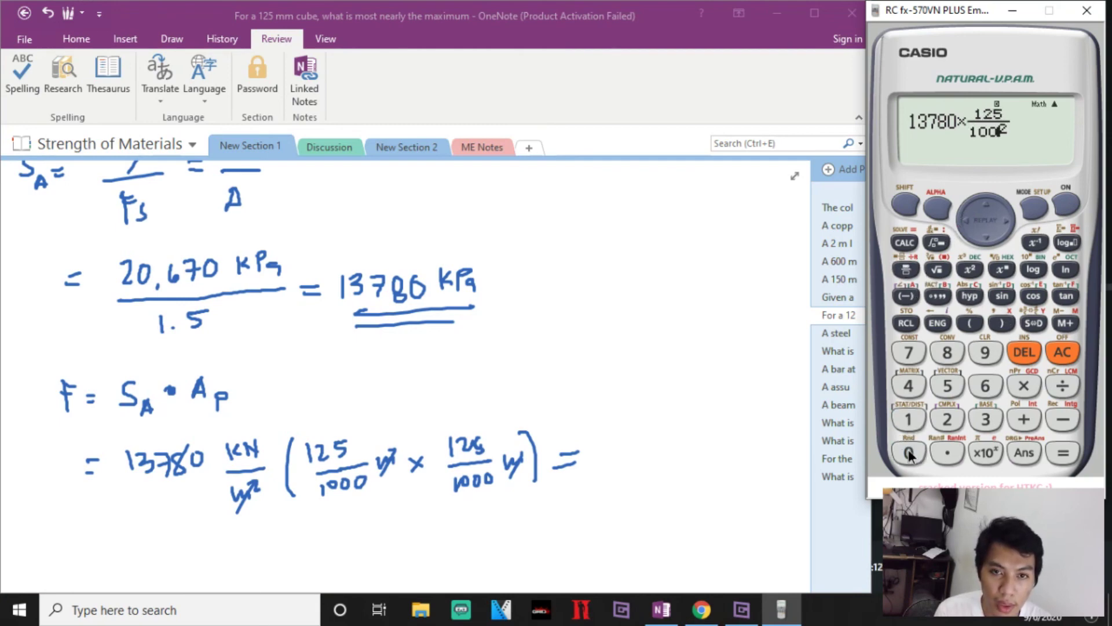
click(909, 454)
click(1014, 231)
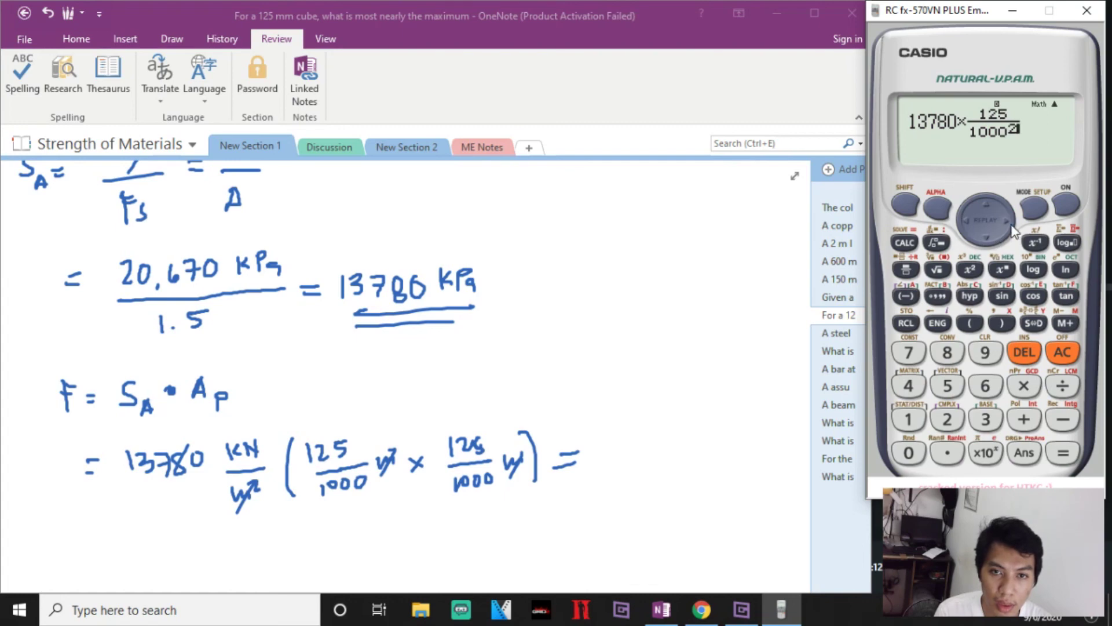
click(1030, 349)
click(1030, 348)
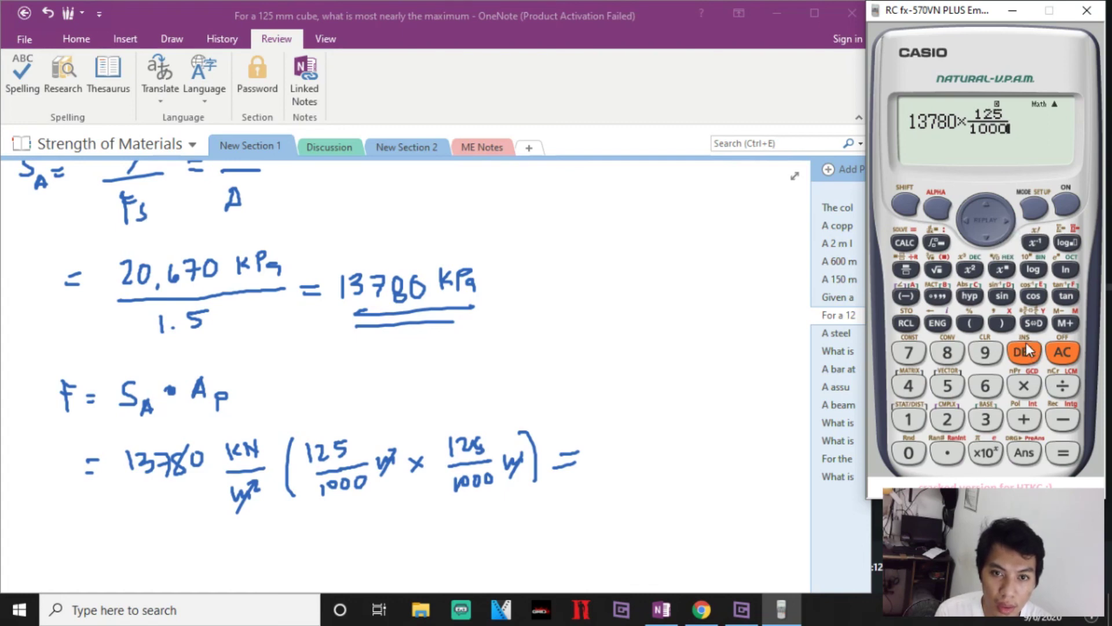
click(976, 273)
click(1061, 452)
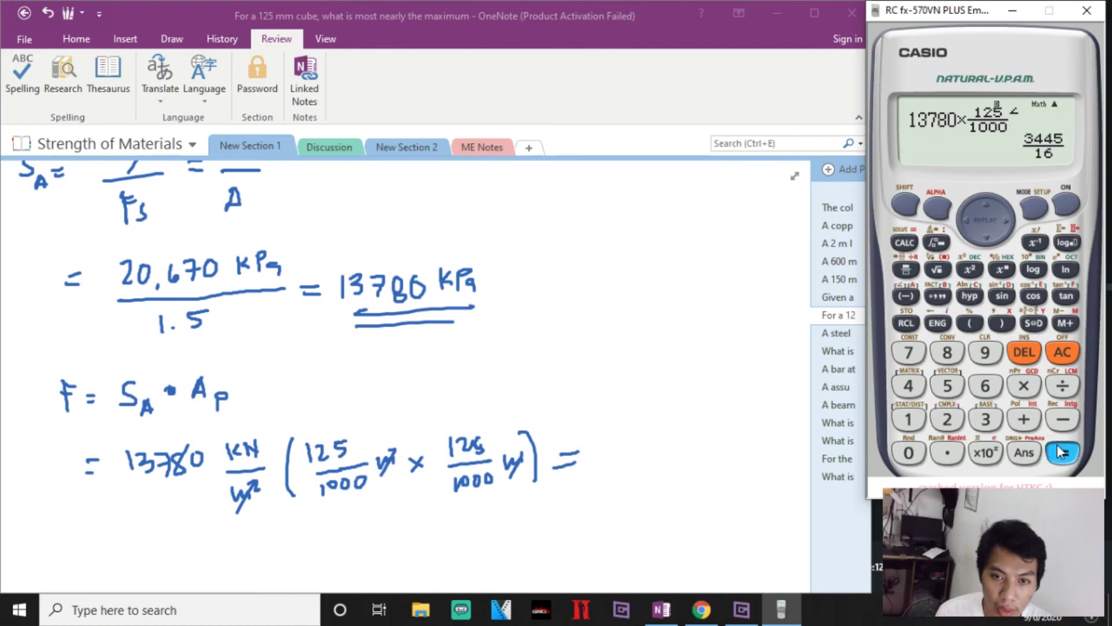
Step: Delete the accidental cos entry, recall the answer and convert it to decimal 215.3125
click(1033, 296)
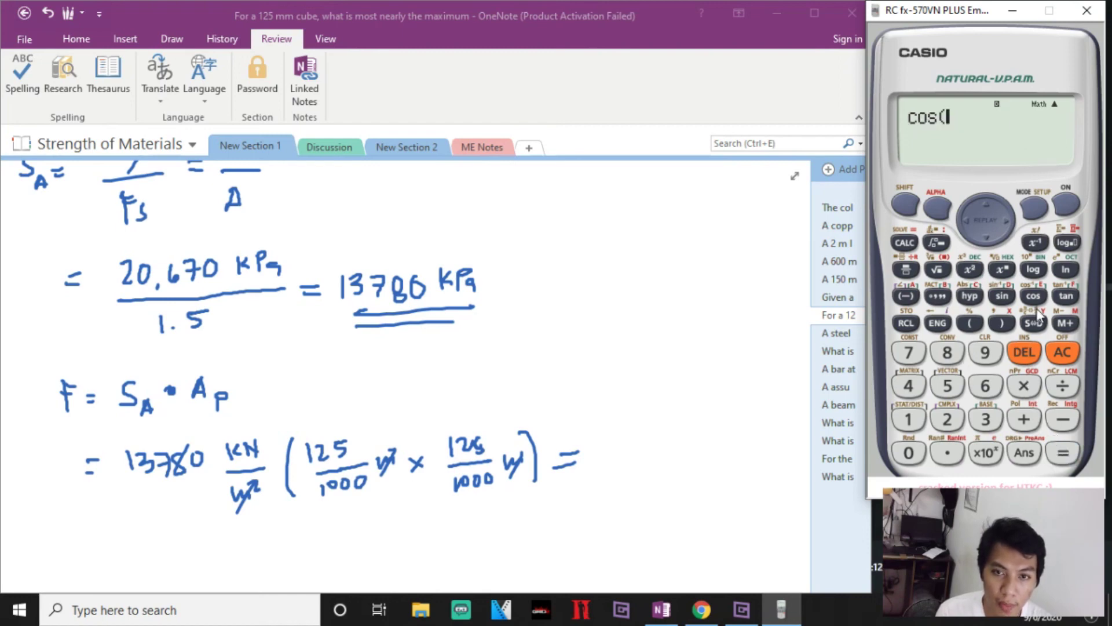
click(1039, 354)
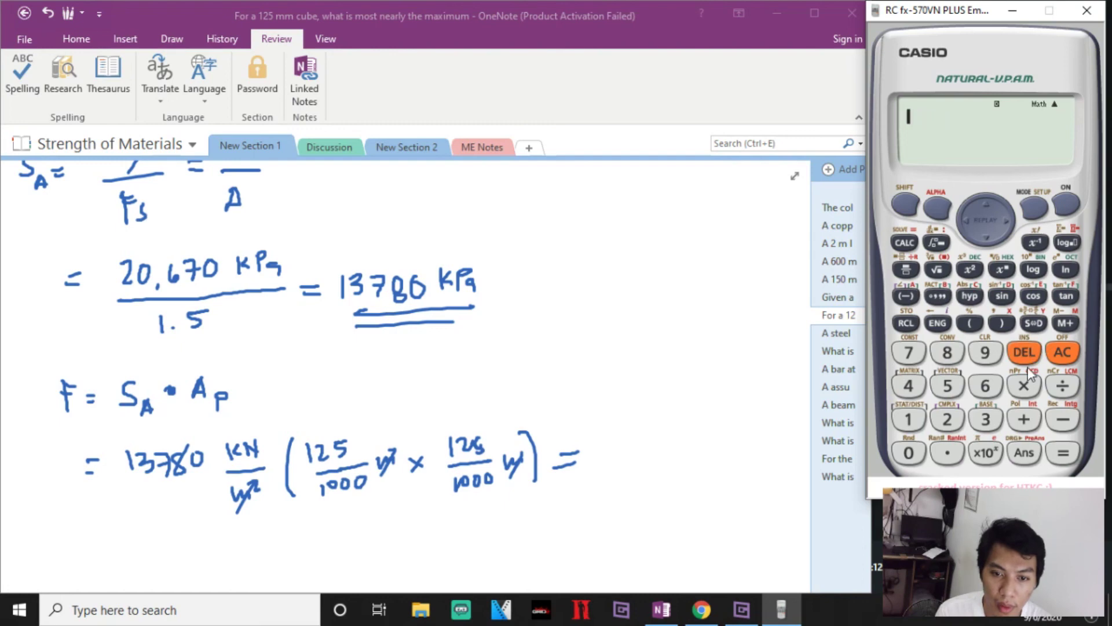
click(1023, 452)
click(1063, 452)
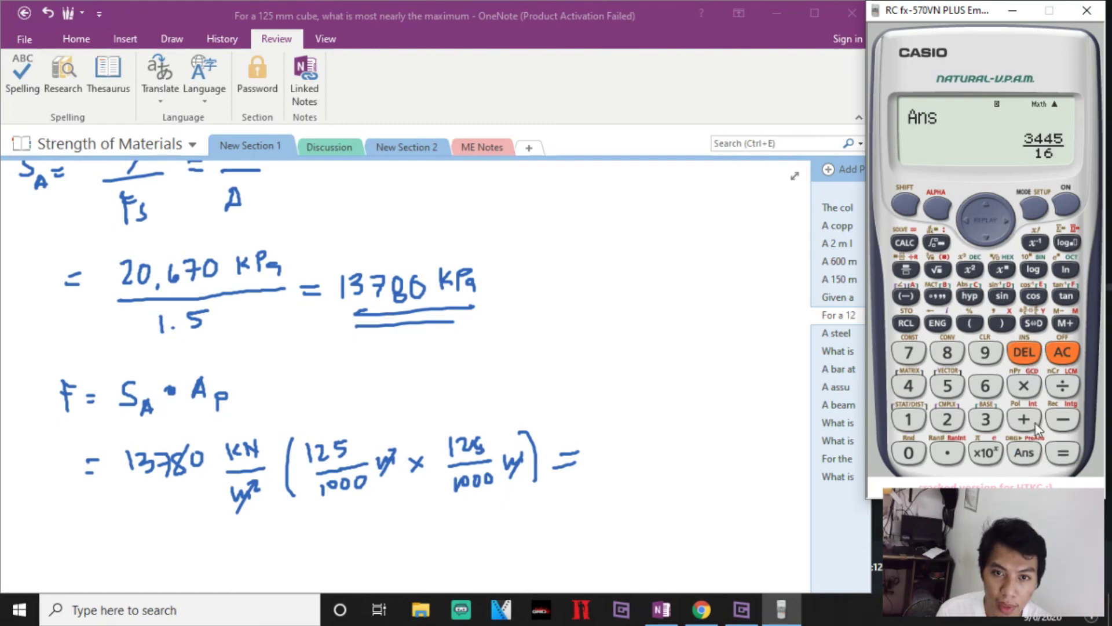
click(1033, 323)
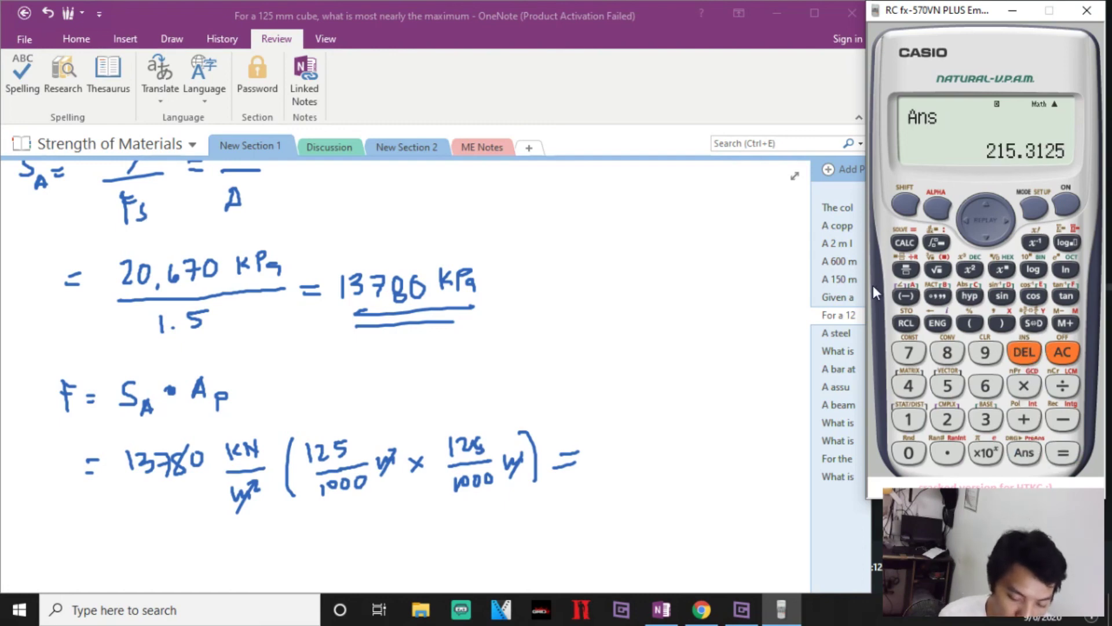
Step: Write '215.3125 KN' after the force equation and underline it twice
click(593, 450)
mouse_move(594, 448)
mouse_down()
mouse_move(620, 449)
mouse_move(639, 458)
mouse_move(652, 437)
mouse_move(665, 452)
mouse_move(692, 431)
mouse_up()
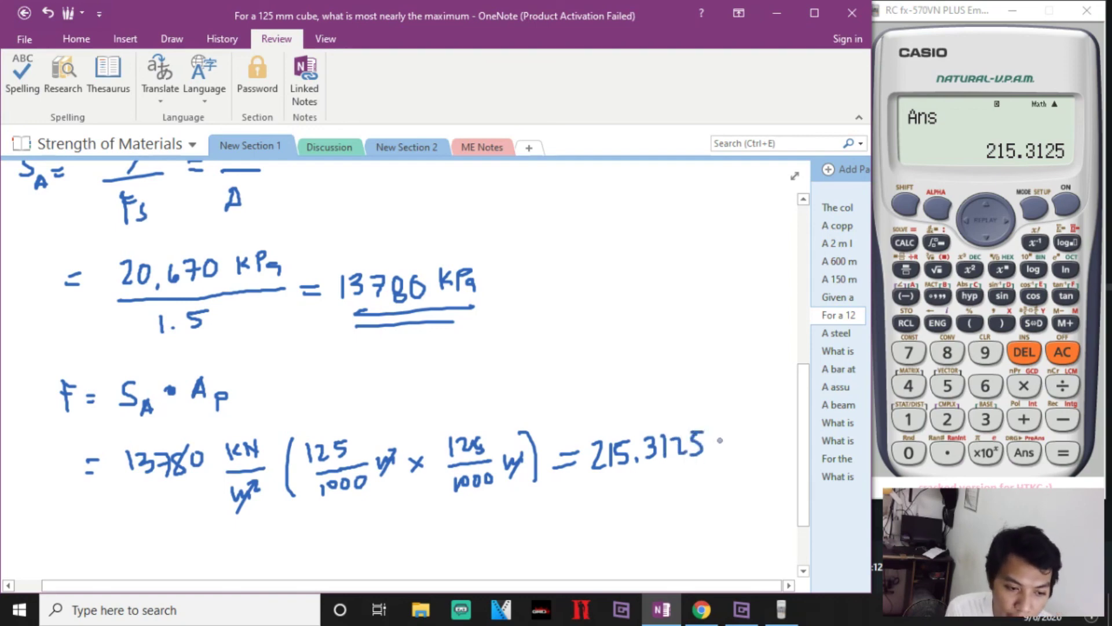
mouse_move(719, 435)
mouse_down()
mouse_move(739, 450)
mouse_move(696, 471)
mouse_move(740, 477)
mouse_up()
drag(624, 500, 738, 486)
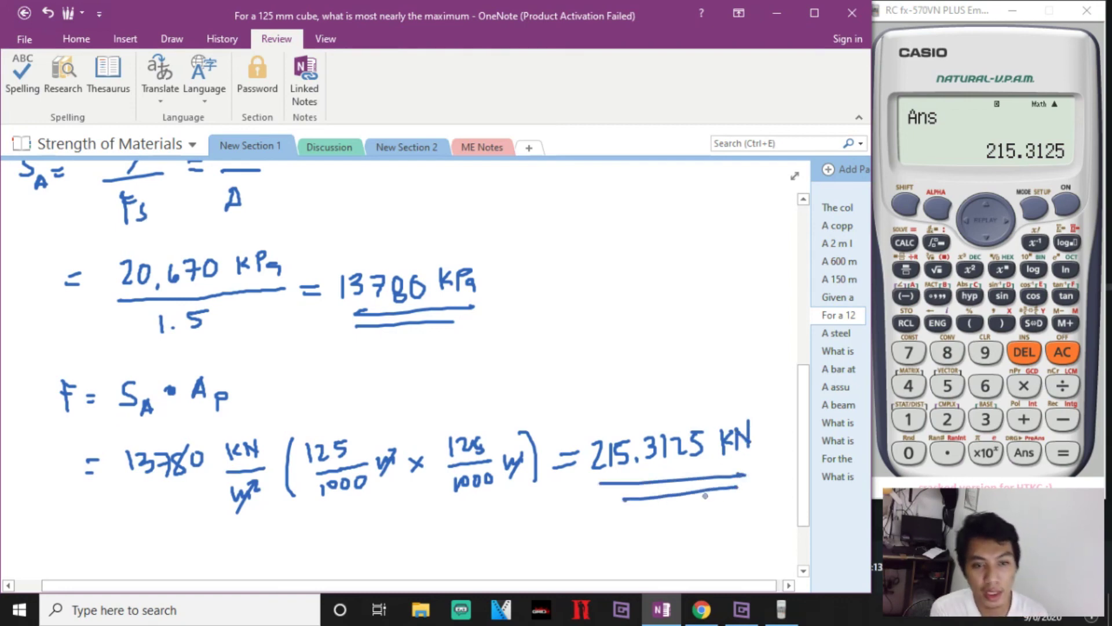